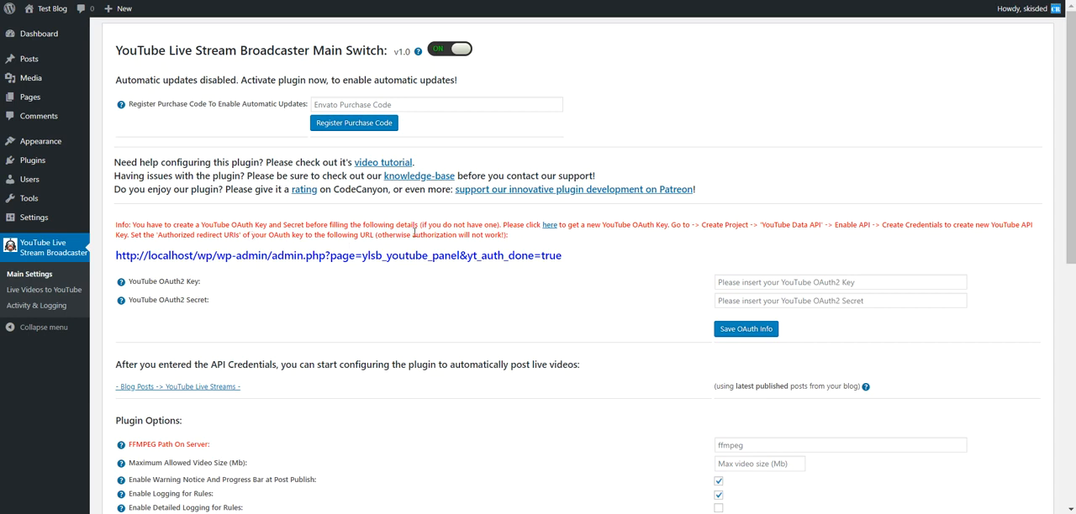
Follow the plugin's link for getting a YouTube OAuth key to Google APIs and create a project named "YouTube live"
left_click_drag(602, 223, 665, 225)
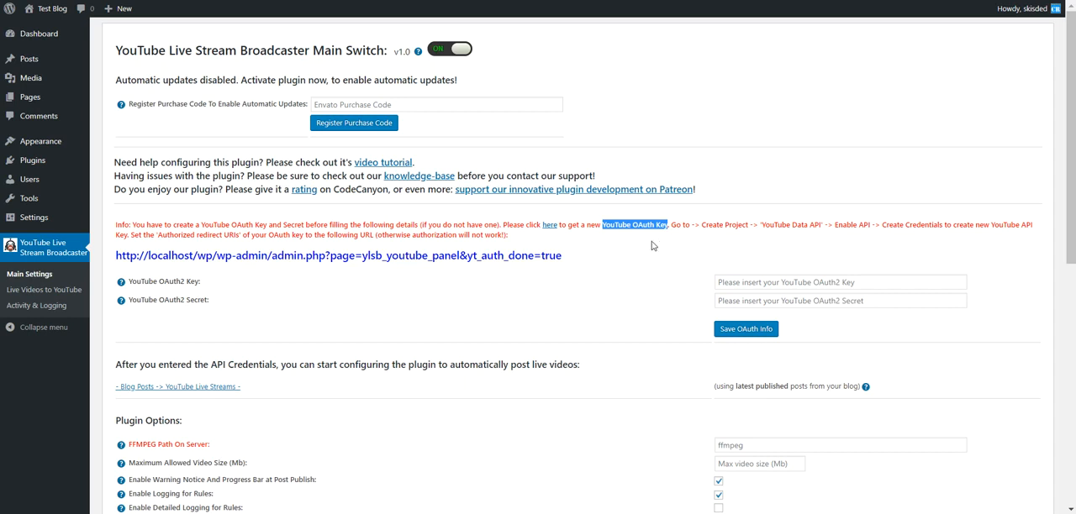
left_click(551, 228)
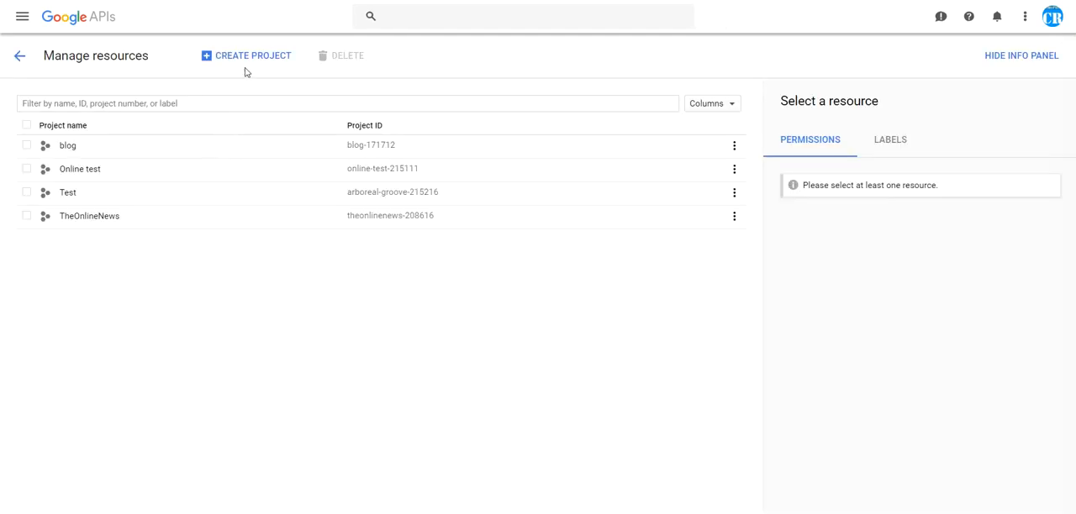
left_click(247, 62)
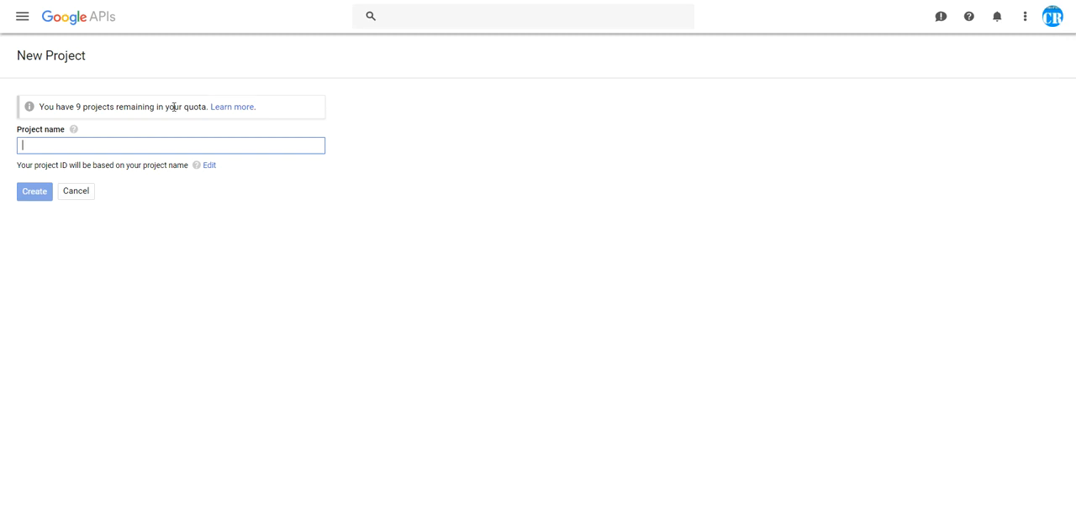
type("YouTube live")
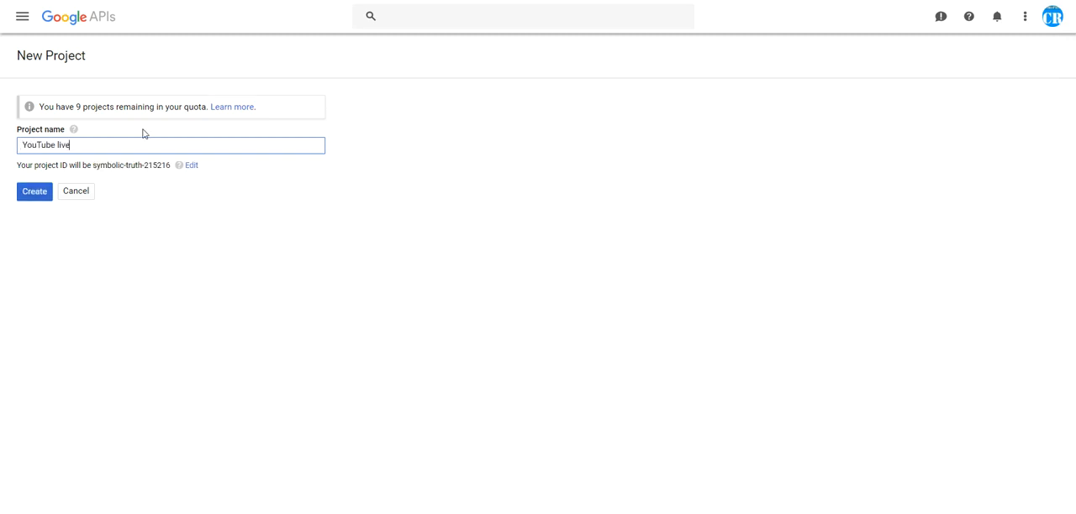
left_click(30, 195)
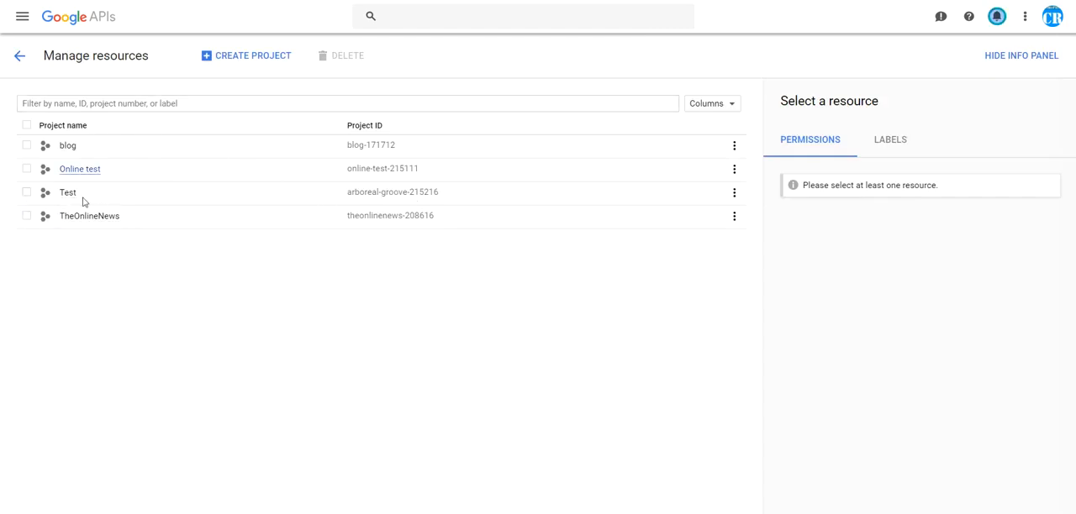
Go to the APIs & Services dashboard
left_click(23, 17)
mouse_move(65, 68)
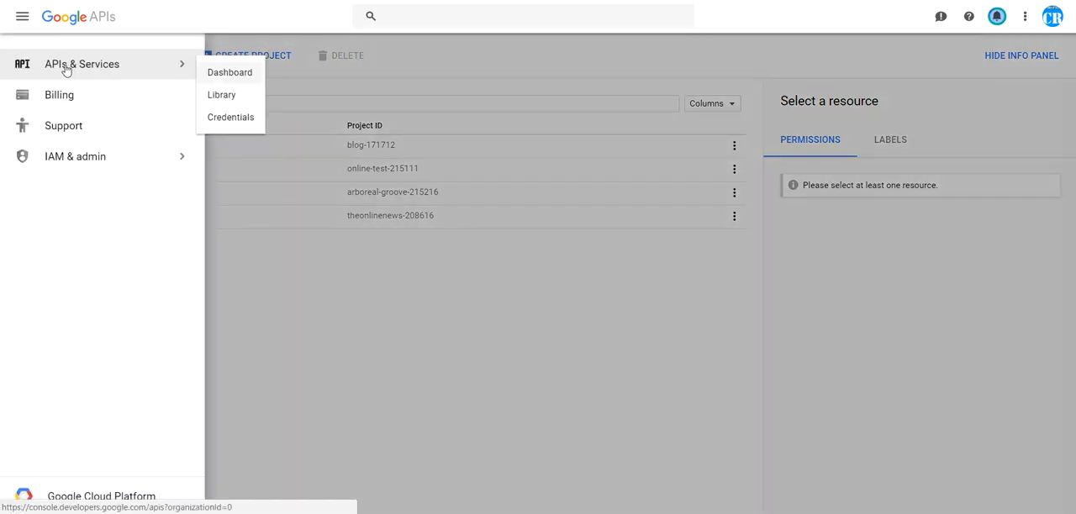
left_click(228, 73)
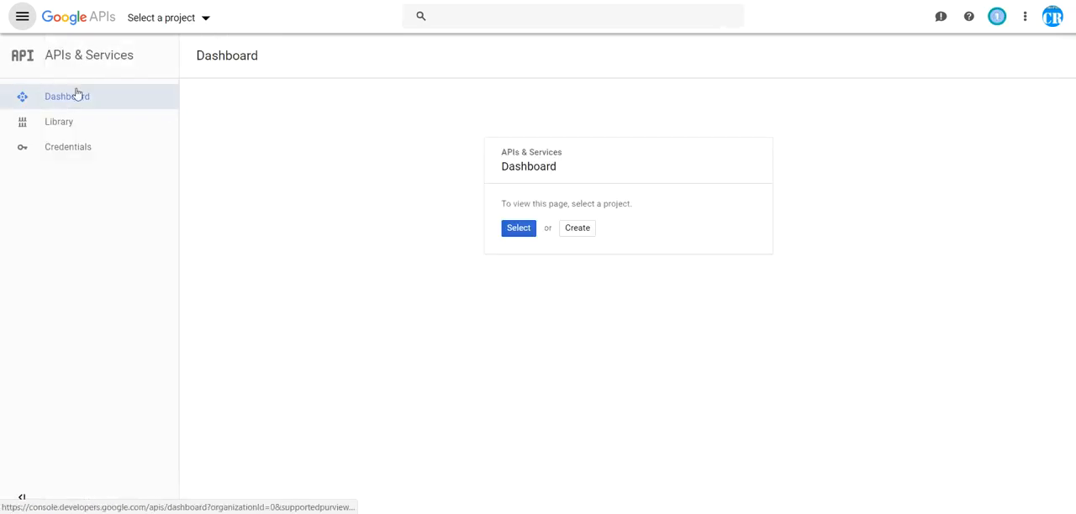
left_click(148, 18)
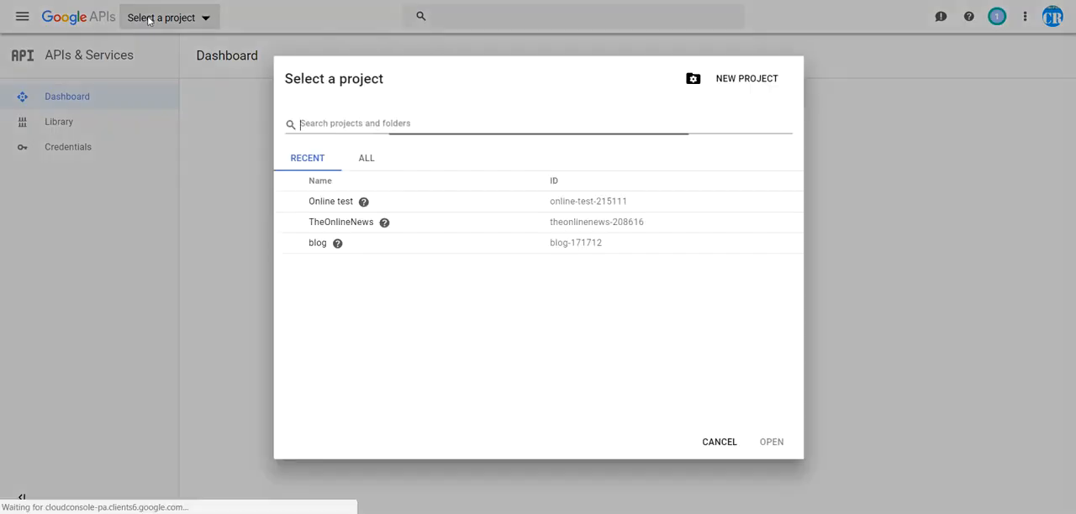
left_click(369, 162)
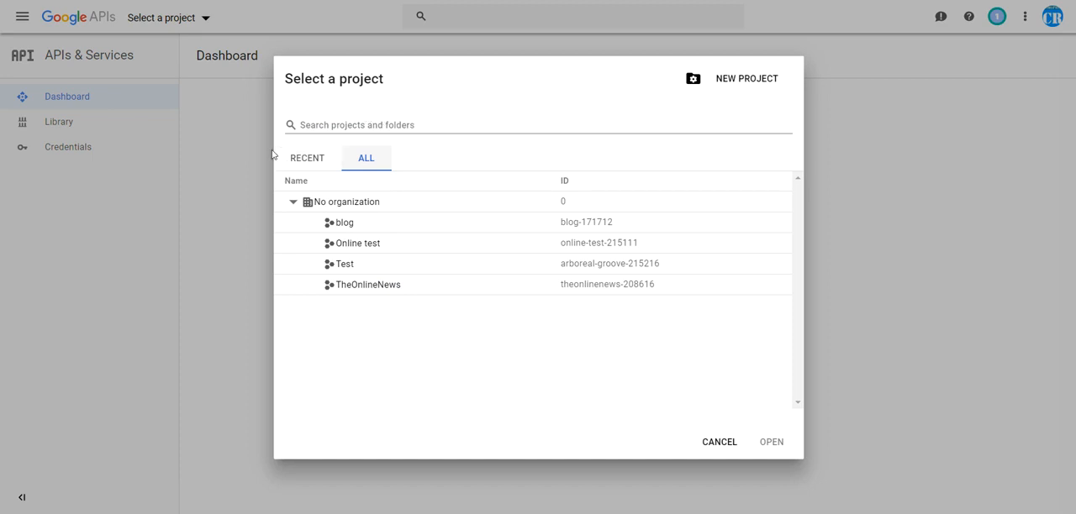
left_click(249, 175)
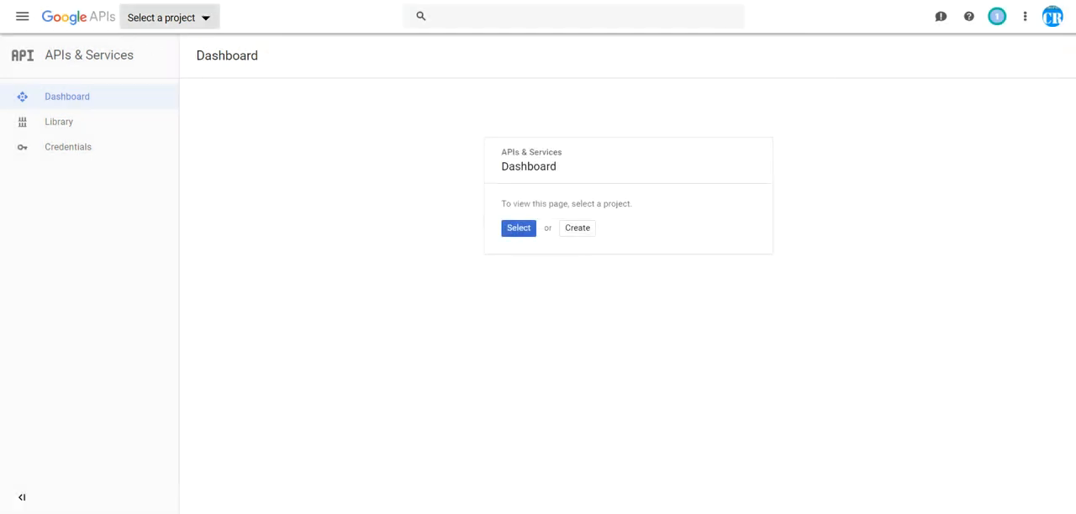
Reload the dashboard and select the YouTube live project from the list of all projects
key("F5")
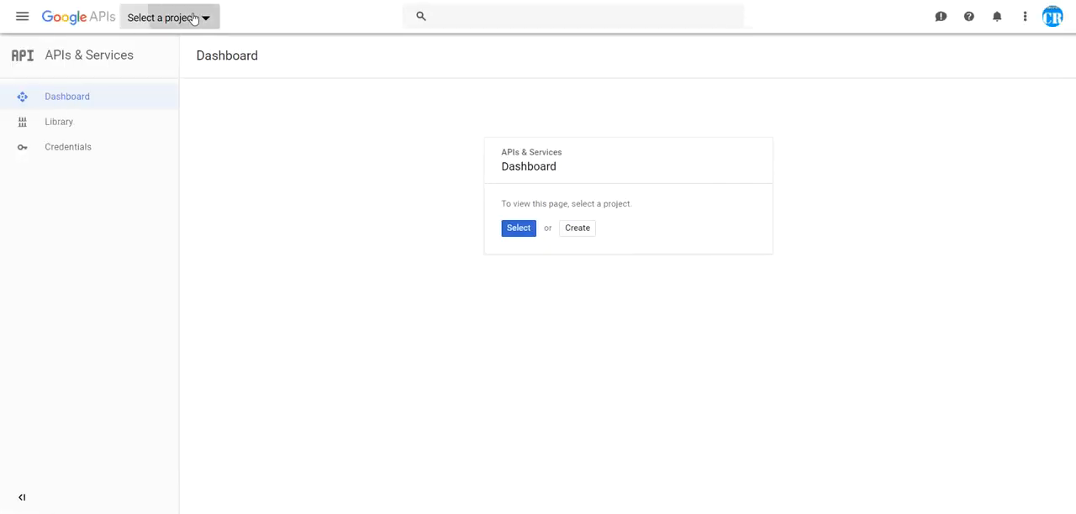
left_click(195, 18)
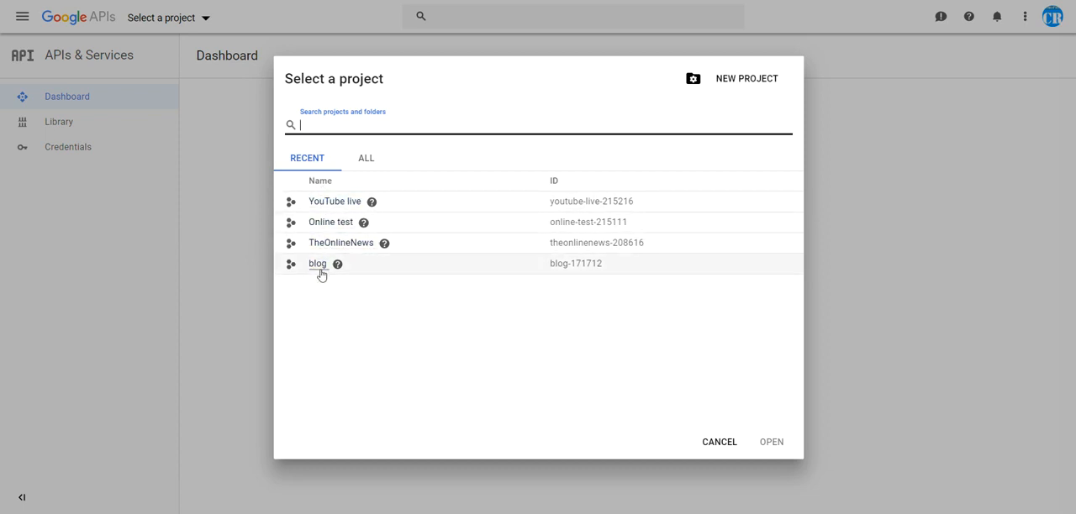
left_click(358, 163)
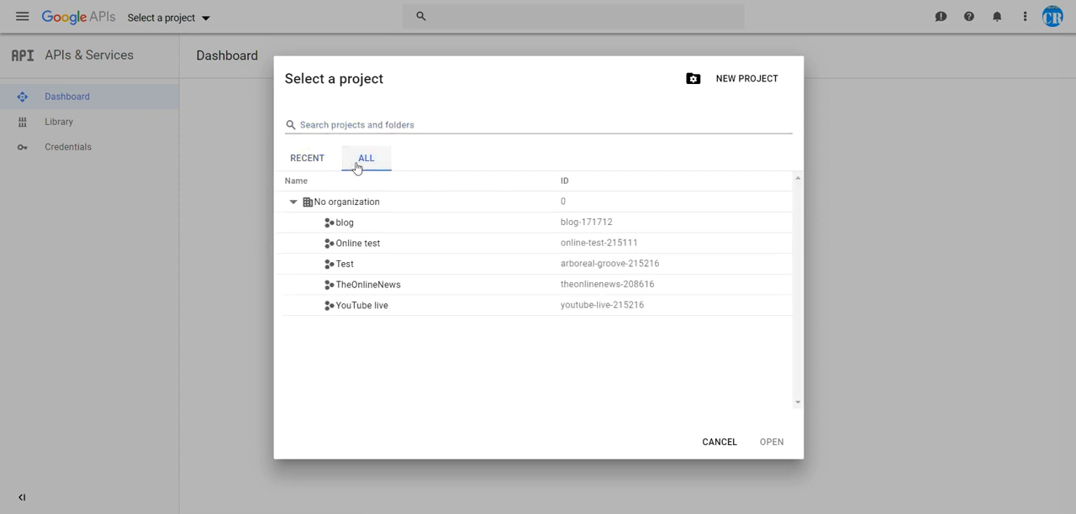
left_click(343, 307)
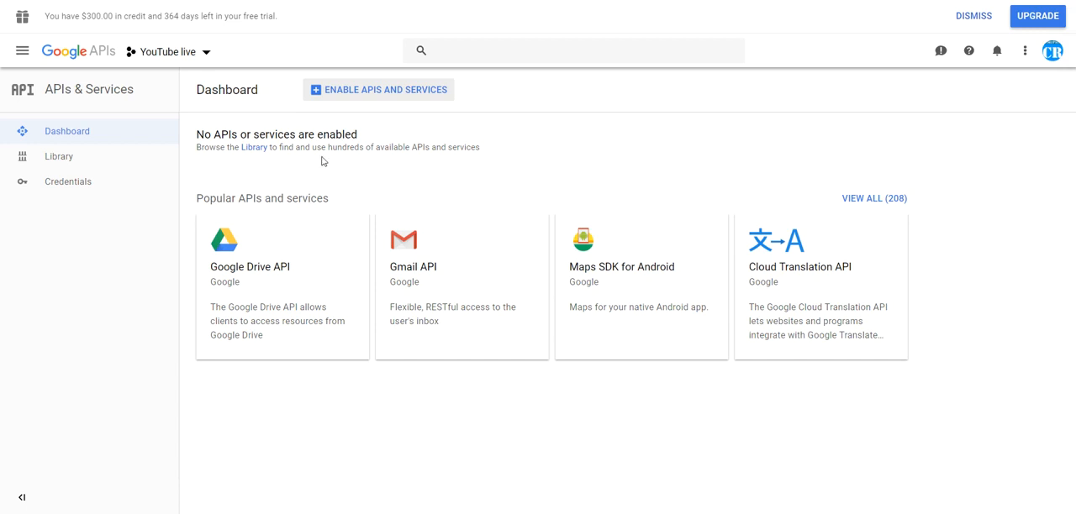
Search the API library for "youtube" and enable YouTube Data API v3 for the project
left_click(360, 90)
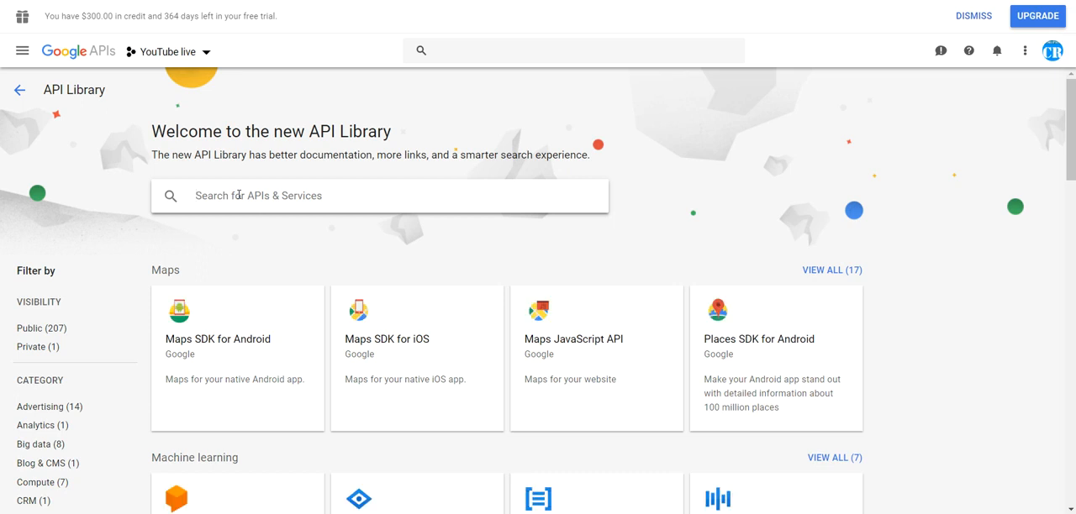
left_click(84, 54)
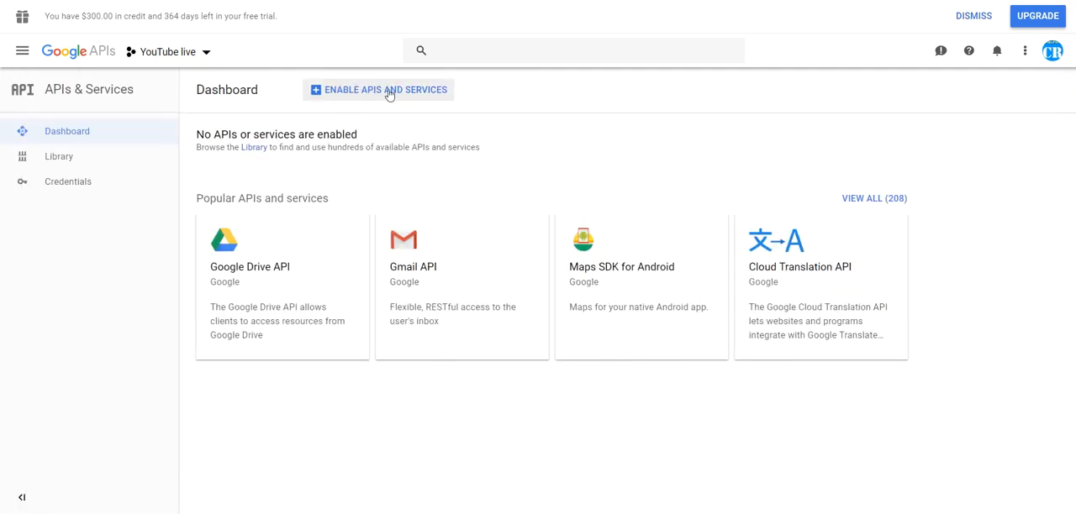
left_click(392, 94)
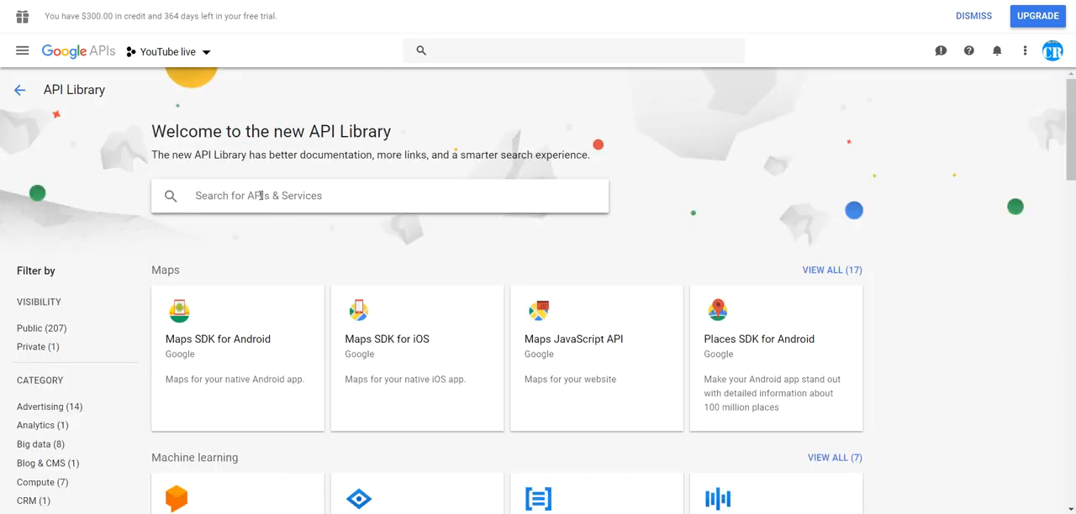
left_click(260, 195)
type("yout")
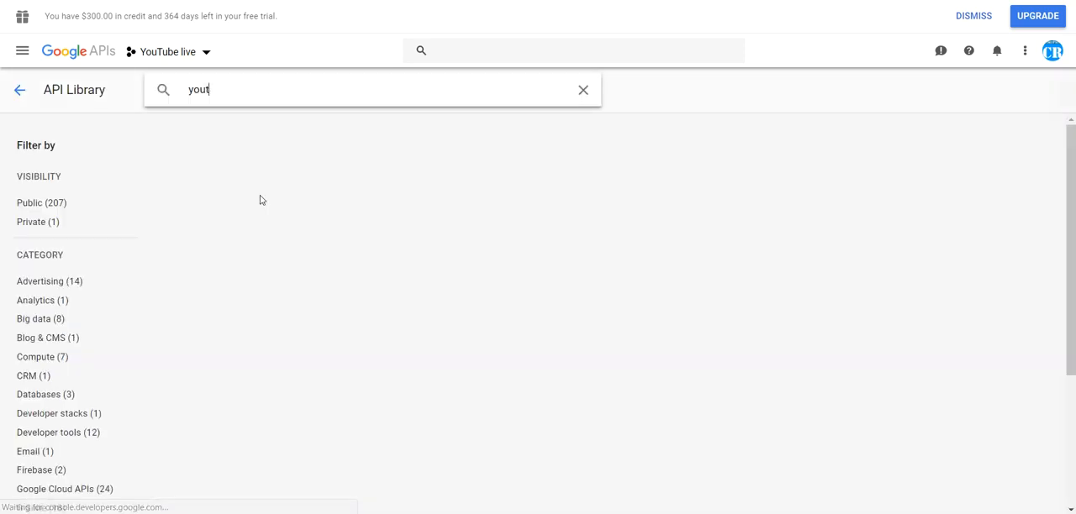
type("ube")
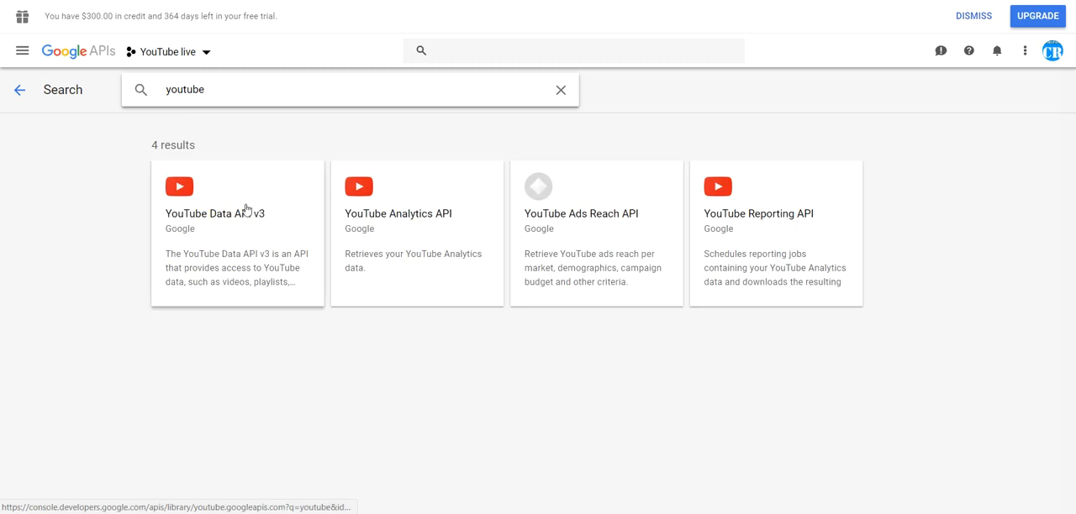
left_click(223, 218)
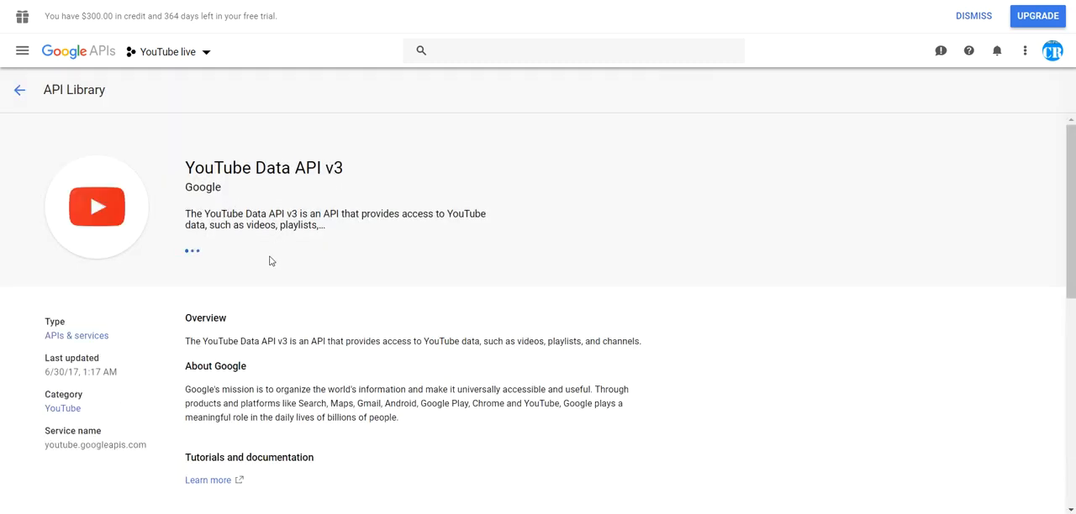
left_click(220, 261)
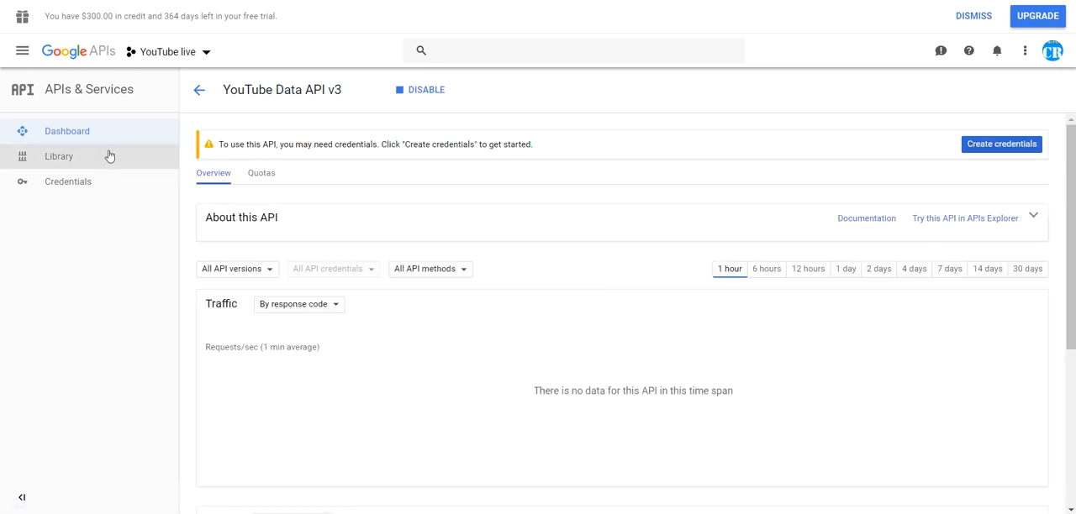
Start creating an OAuth client ID credential and open the consent screen configuration it requires
left_click(75, 184)
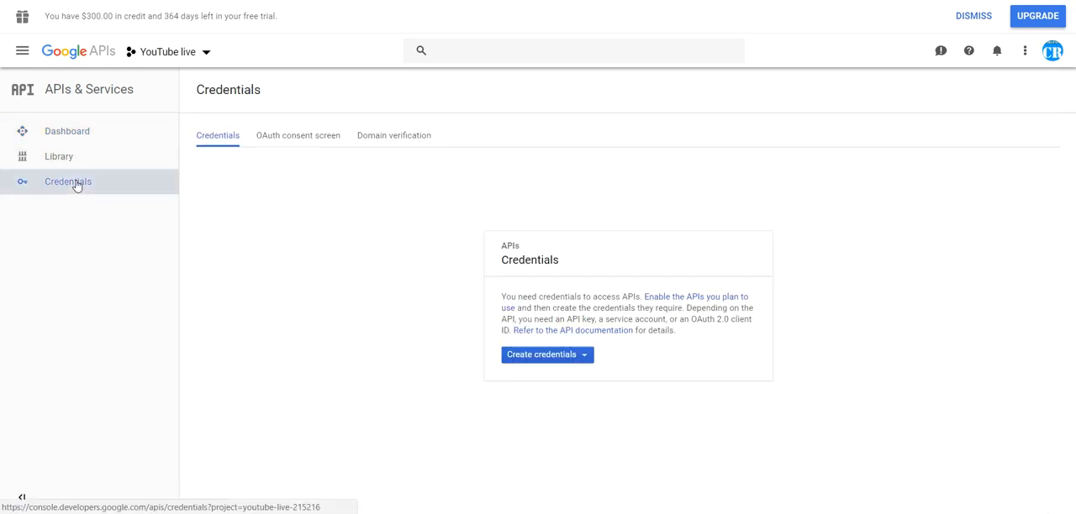
left_click(558, 356)
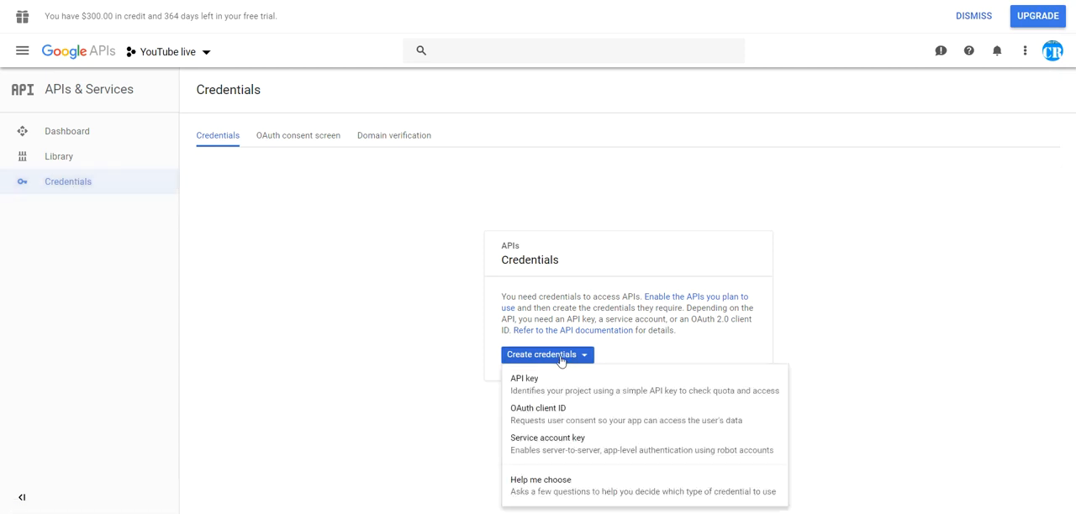
left_click(542, 414)
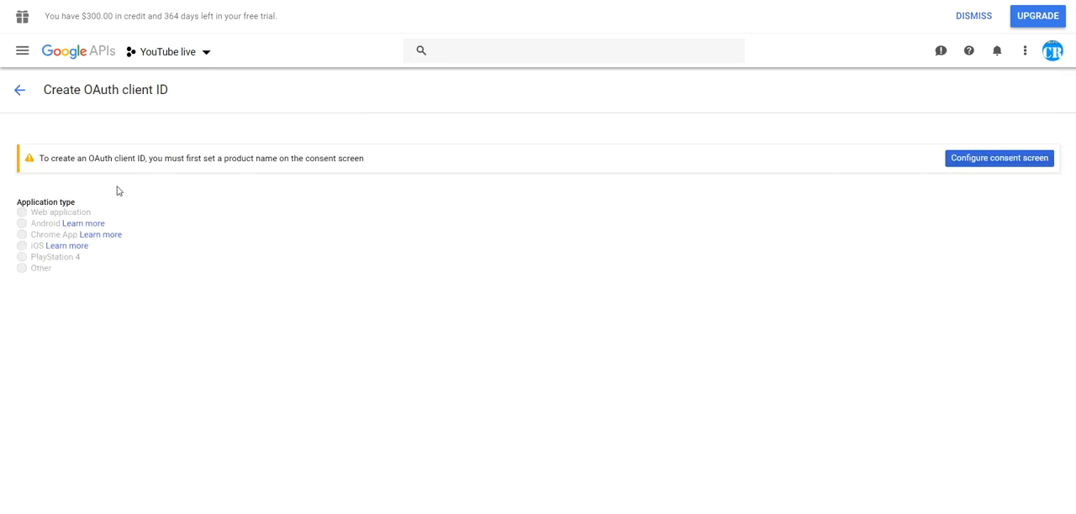
right_click(965, 164)
left_click(861, 144)
left_click(959, 159)
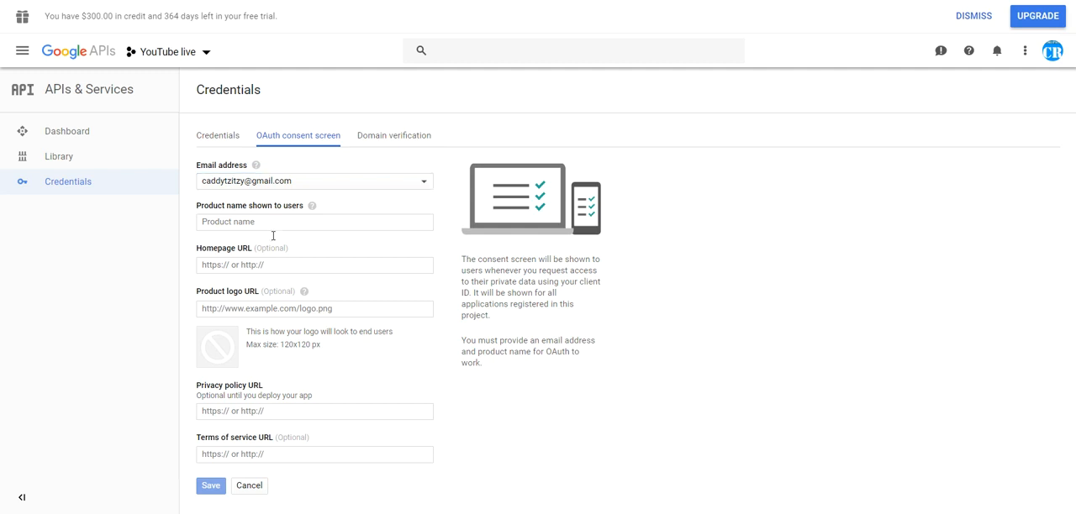
Set the consent screen's product name to CodeRev and paste the console credentials URL as the homepage URL
left_click(222, 221)
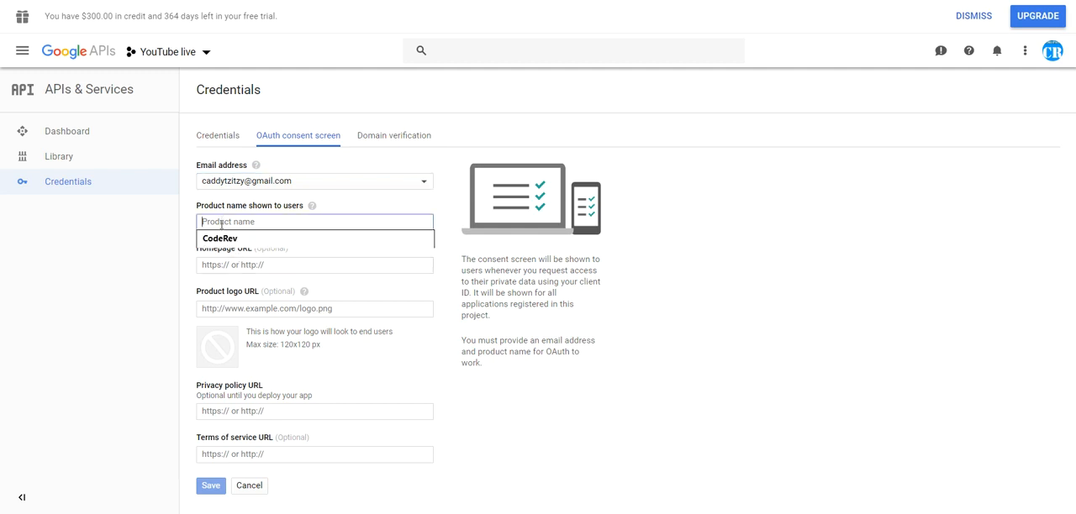
left_click(221, 239)
left_click(217, 264)
key("ctrl+v")
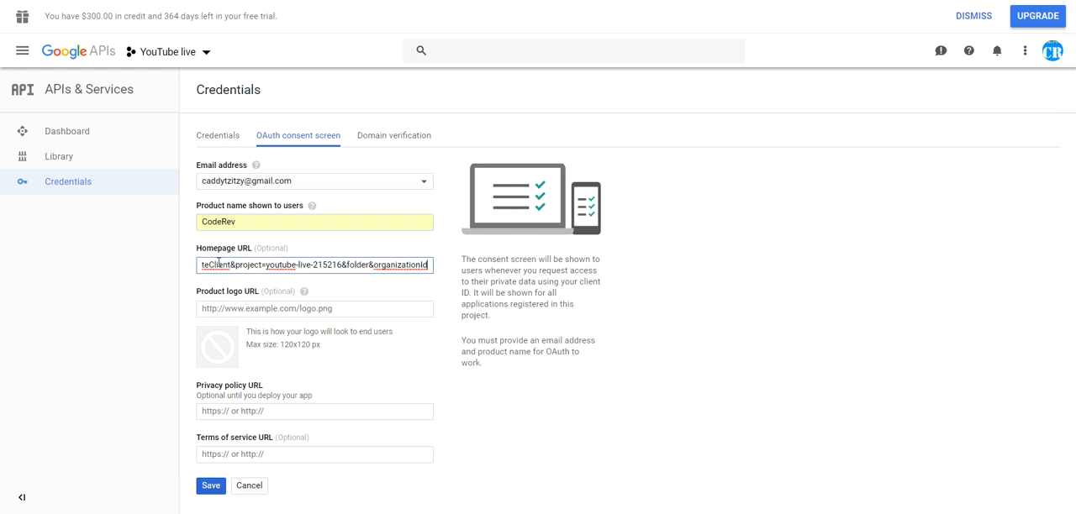
left_click(176, 302)
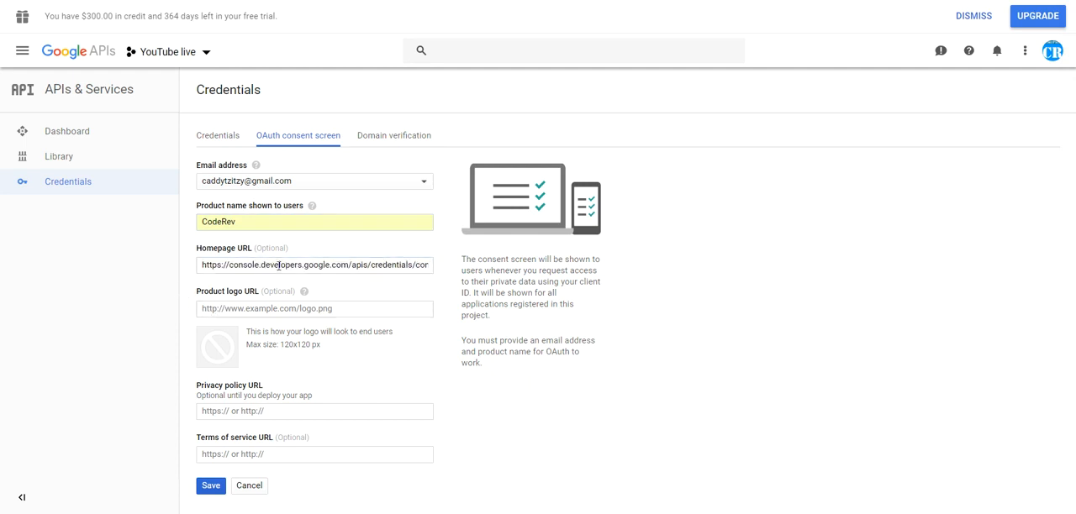
Paste the same console URL as the privacy policy and terms of service URLs, and save the consent screen
left_click(206, 411)
type("https://console.developers.google.com/apis/credentials/consent?createClient&project=youtube-live-215216&folder&organizationId")
left_click(202, 454)
type("https://console.developers.google.com/apis/credentials/consent?createClient&project=youtube-live-215216&folder&organizationId")
left_click(192, 453)
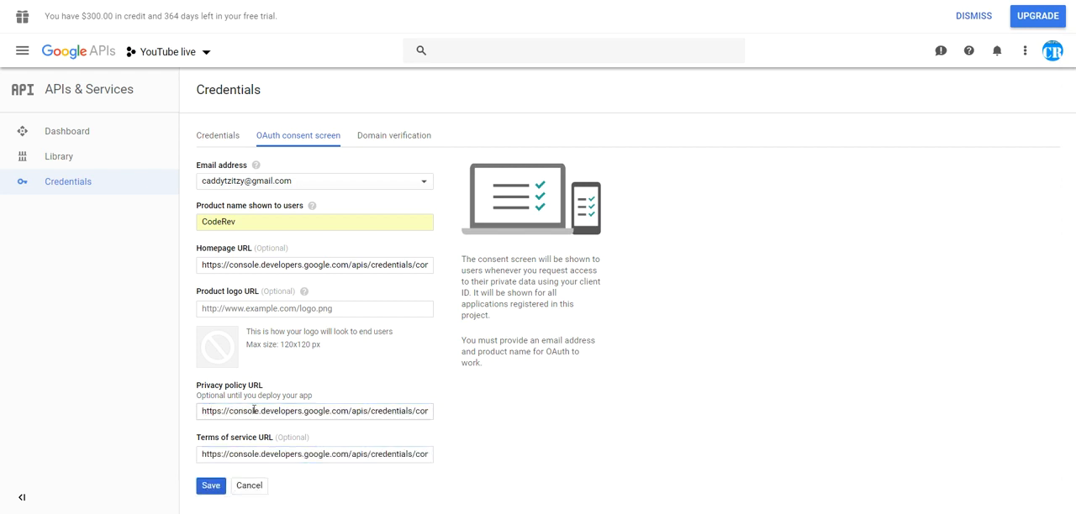
left_click(210, 487)
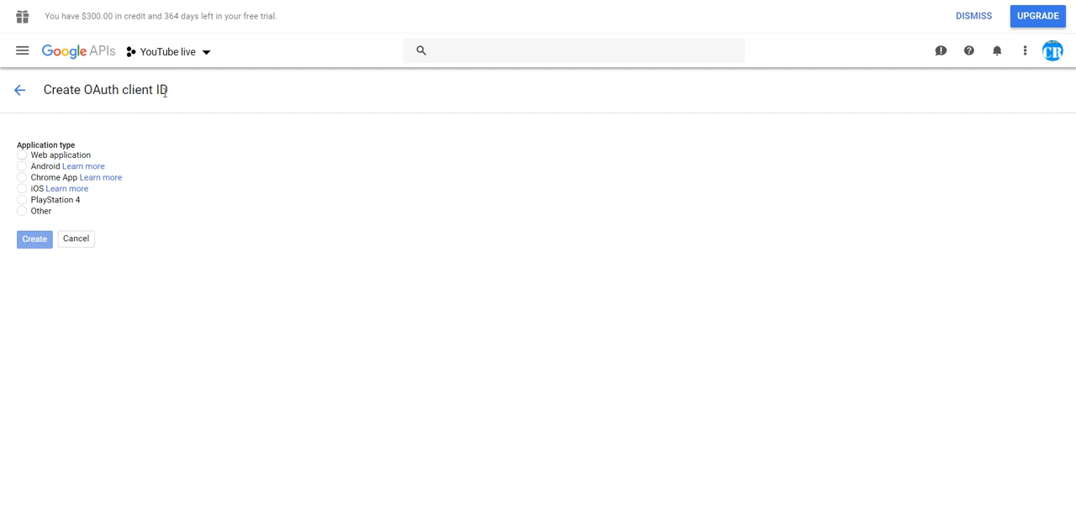
left_click(23, 157)
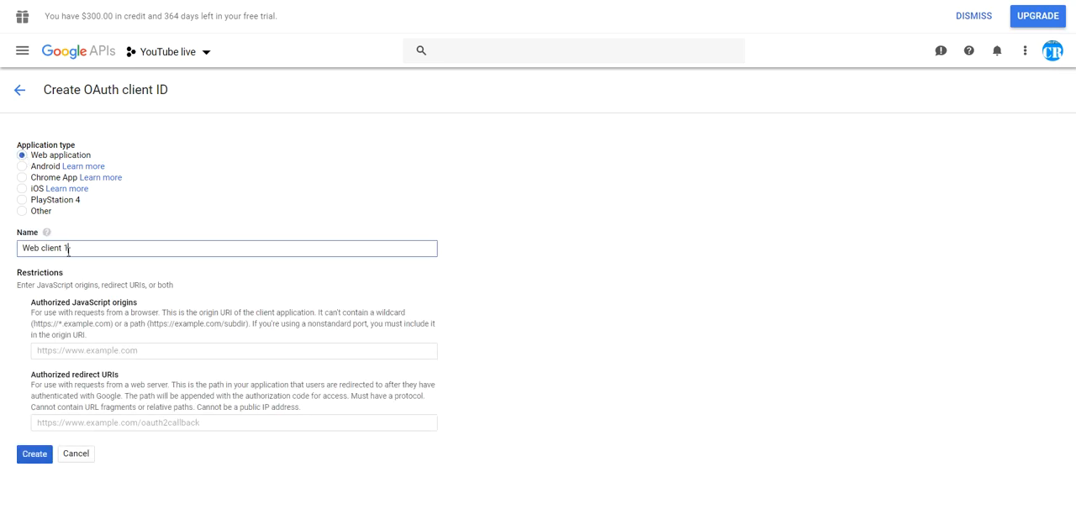
left_click_drag(74, 250, 2, 249)
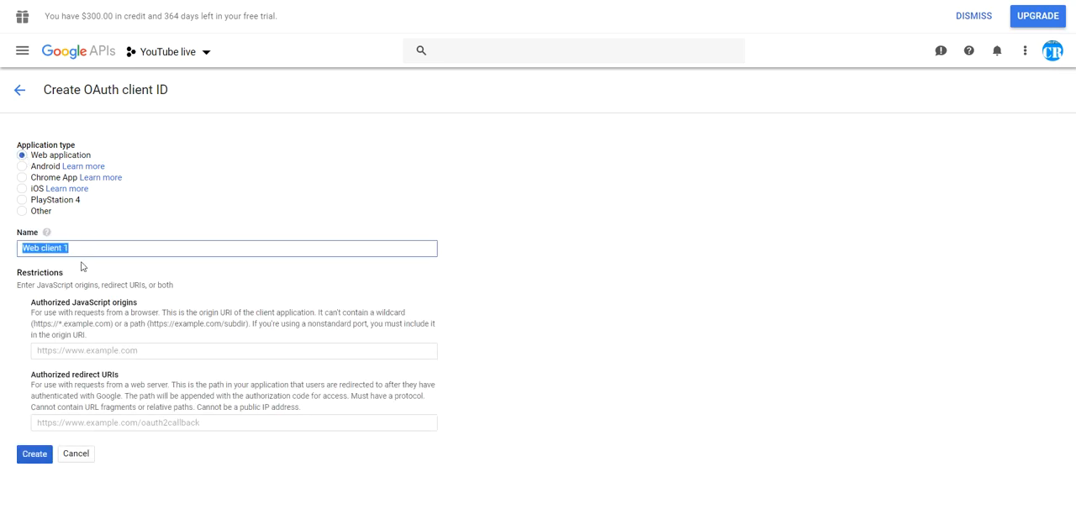
left_click(84, 379)
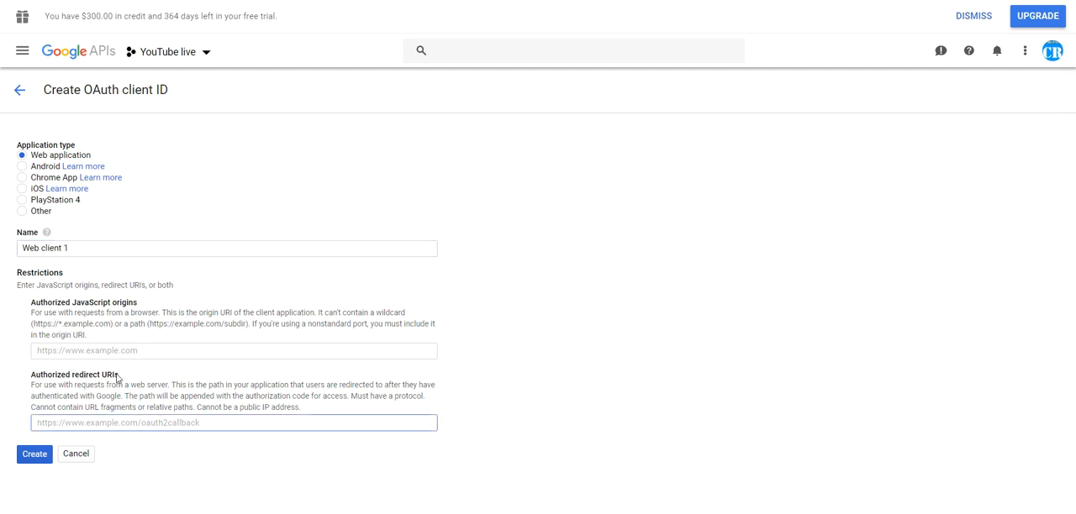
left_click(126, 0)
left_click_drag(118, 256, 564, 263)
key("ctrl+c")
left_click(115, 0)
key("ctrl+v")
left_click(139, 460)
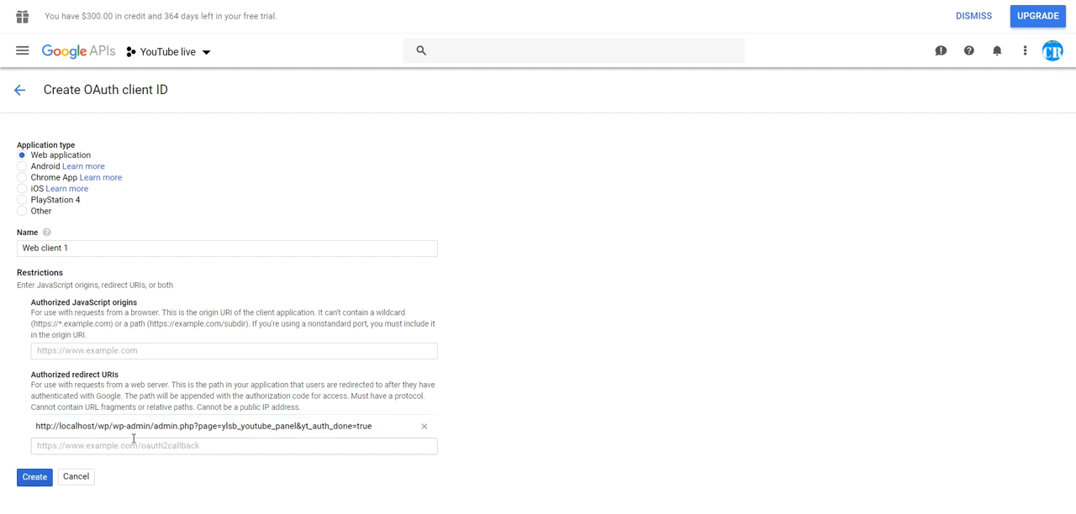
left_click(50, 477)
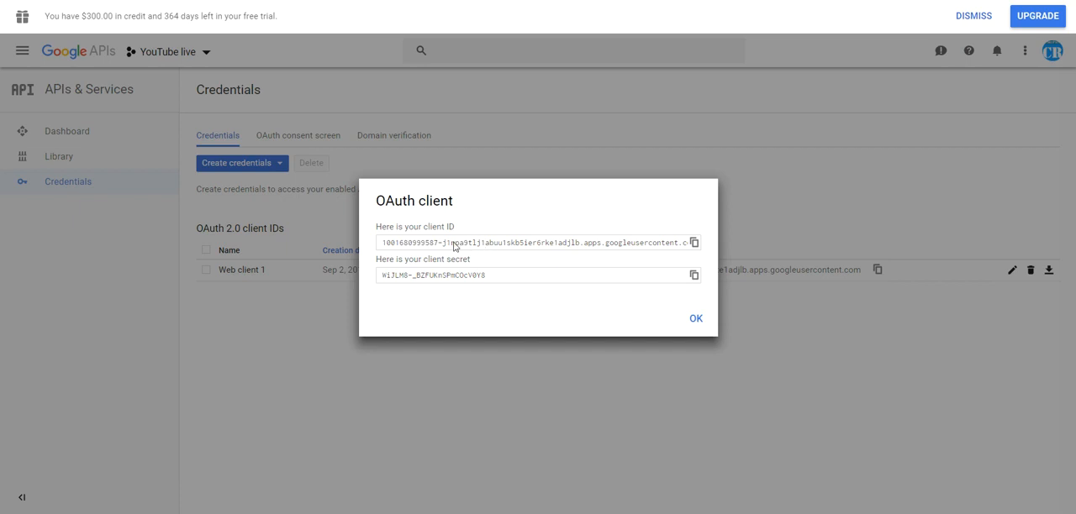
Copy the new OAuth client ID from Google APIs into the plugin's YouTube OAuth2 Key field
left_click(412, 248)
key("ctrl+c")
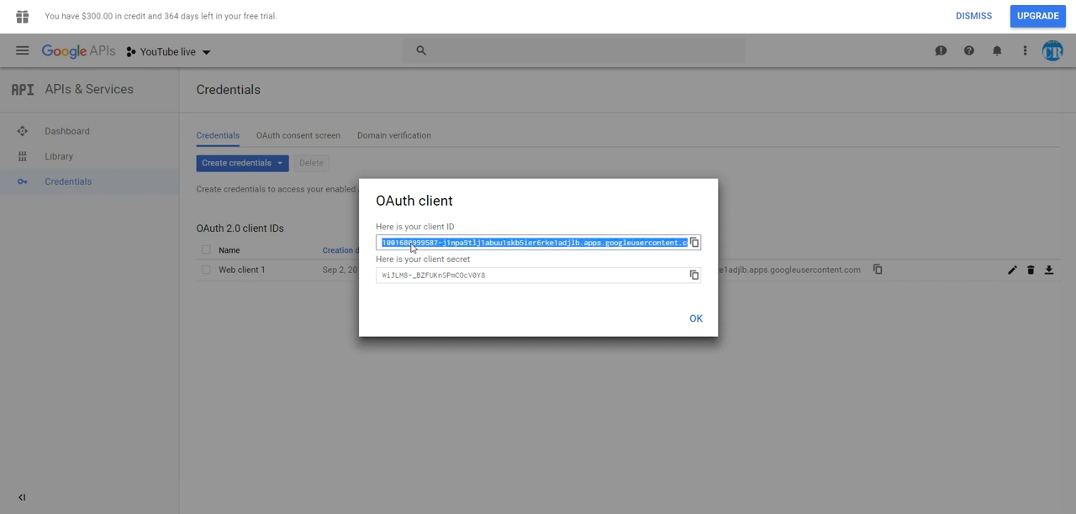
key("ctrl+shift+Tab")
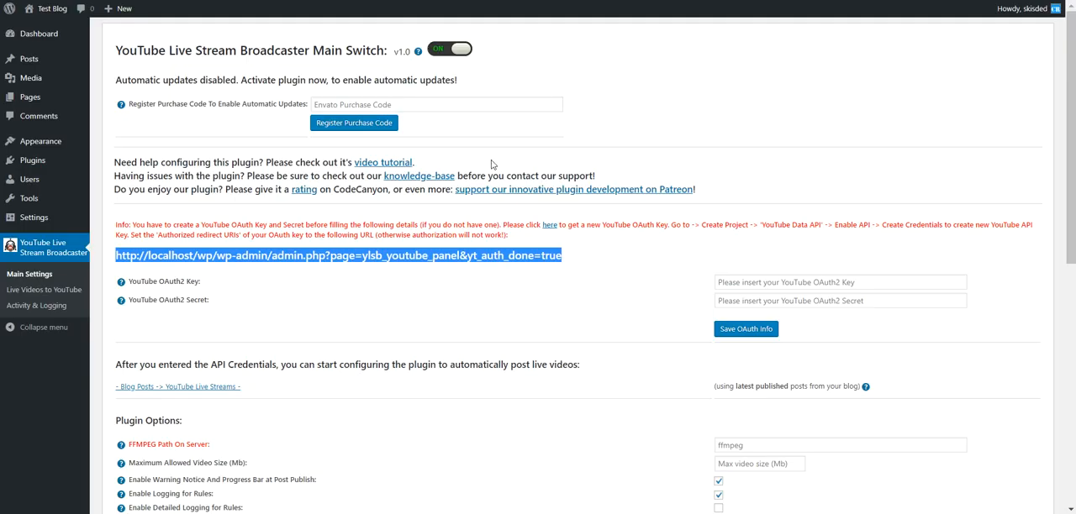
left_click(730, 286)
key("ctrl+v")
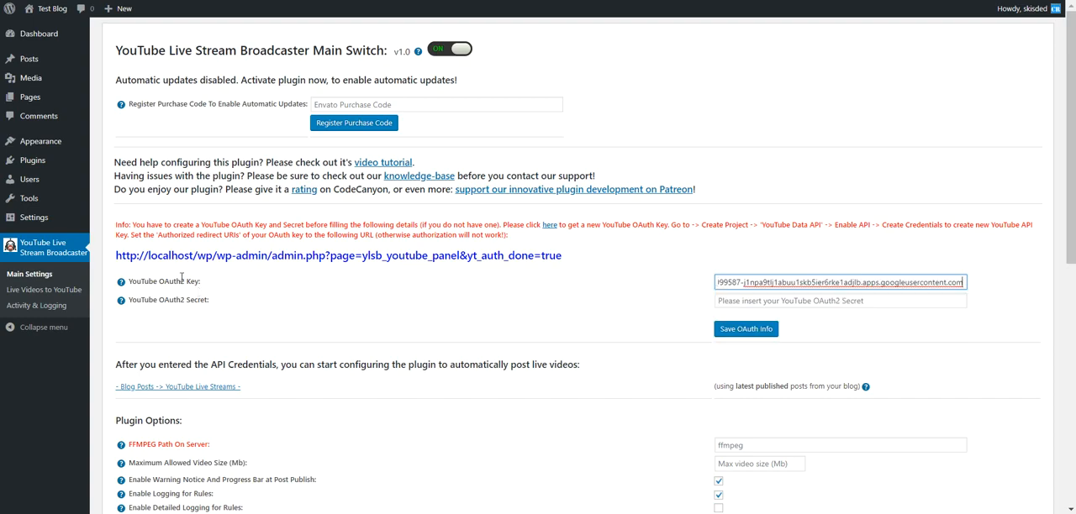
Copy the OAuth client secret into the plugin's YouTube OAuth2 Secret field and save the OAuth info
left_click(211, 0)
left_click(438, 284)
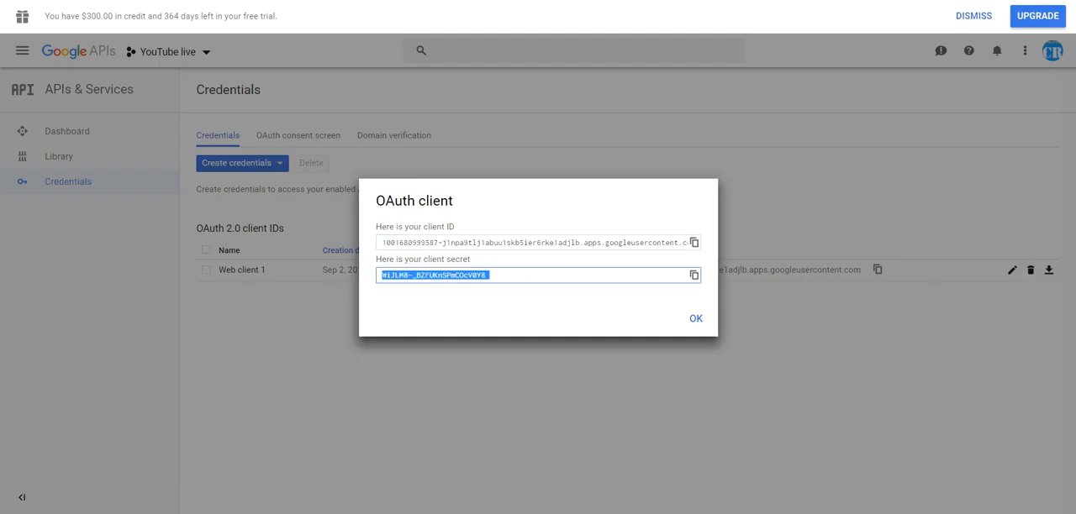
key("ctrl+shift+Tab")
left_click(721, 305)
key("ctrl+v")
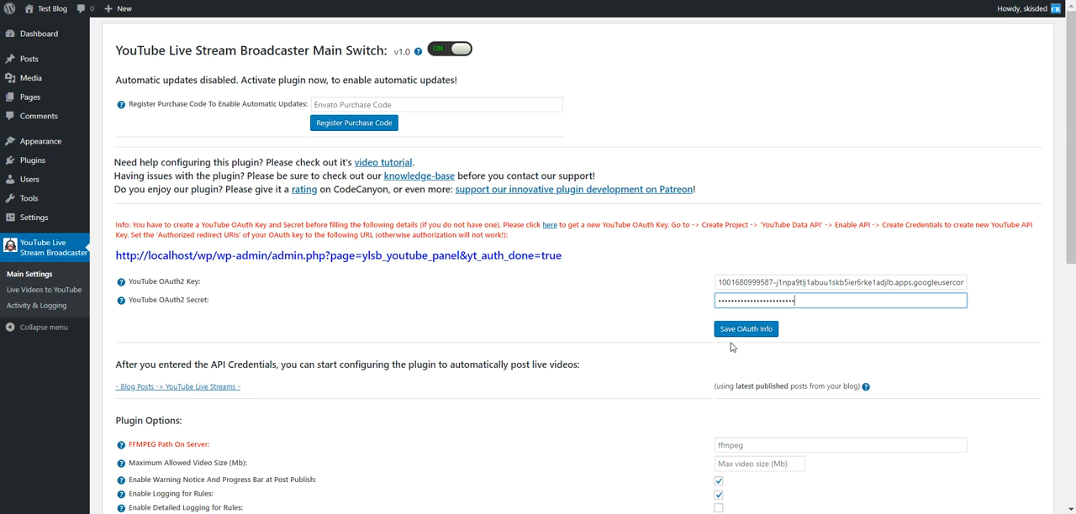
left_click(744, 332)
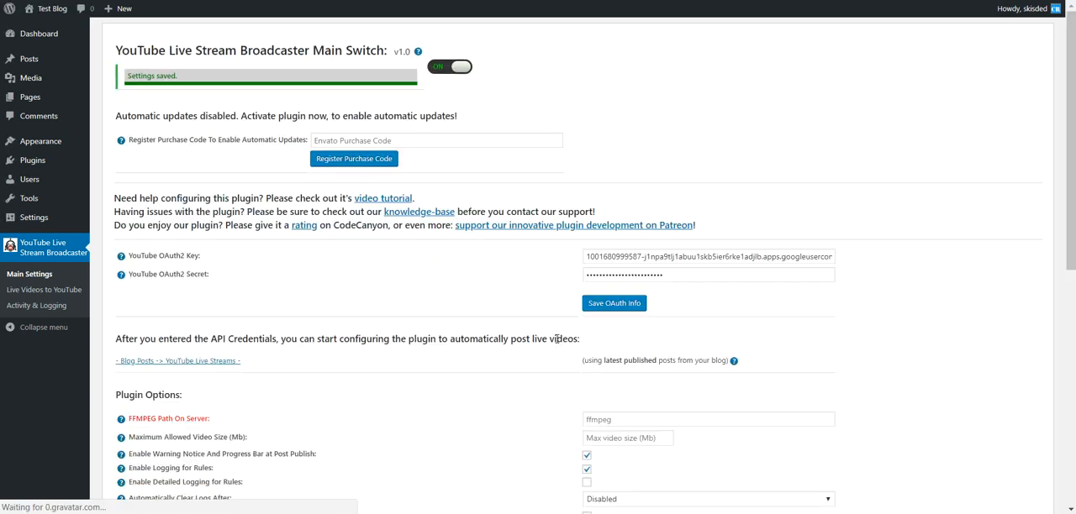
Authorize the app from the plugin's Live Videos to YouTube page, using the WpInitiate brand account and allowing the requested access
scroll(376, 319, "down", 5)
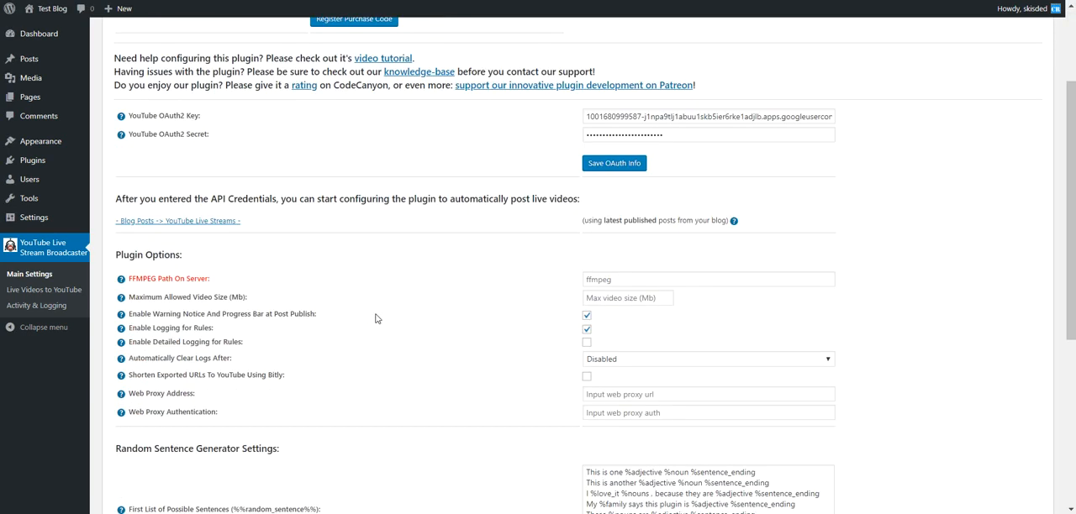
scroll(376, 319, "up", 2)
scroll(376, 318, "up", 3)
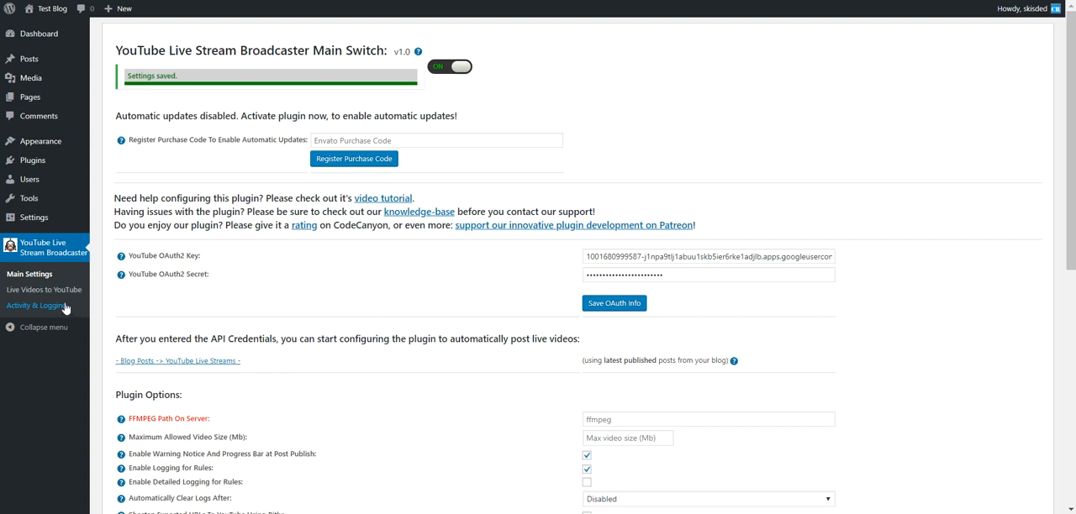
left_click(38, 293)
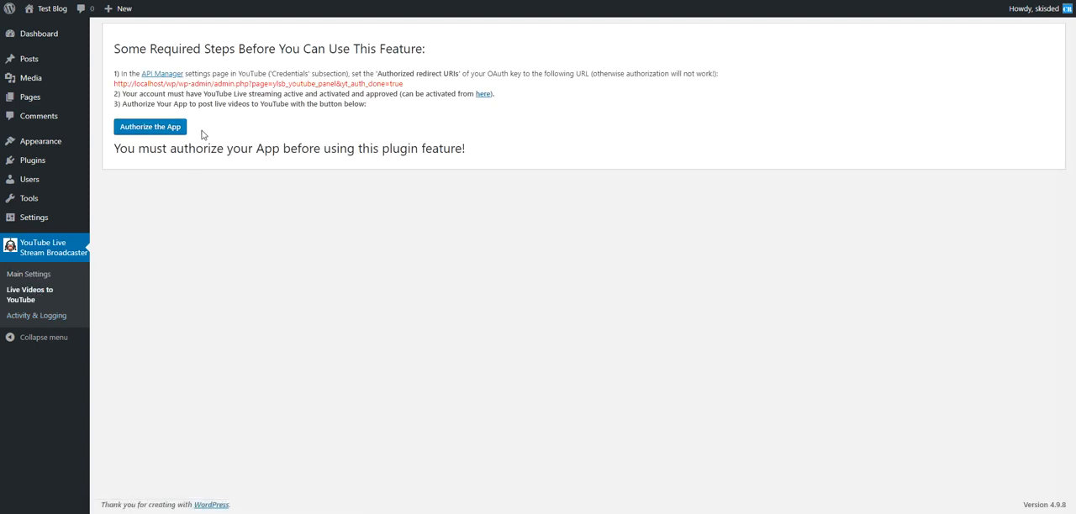
left_click(144, 128)
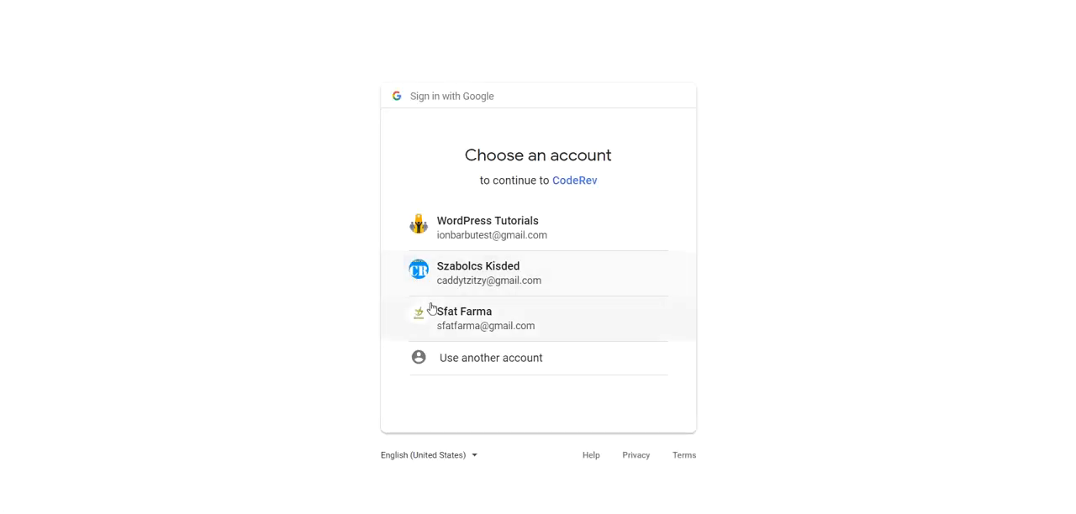
left_click(435, 283)
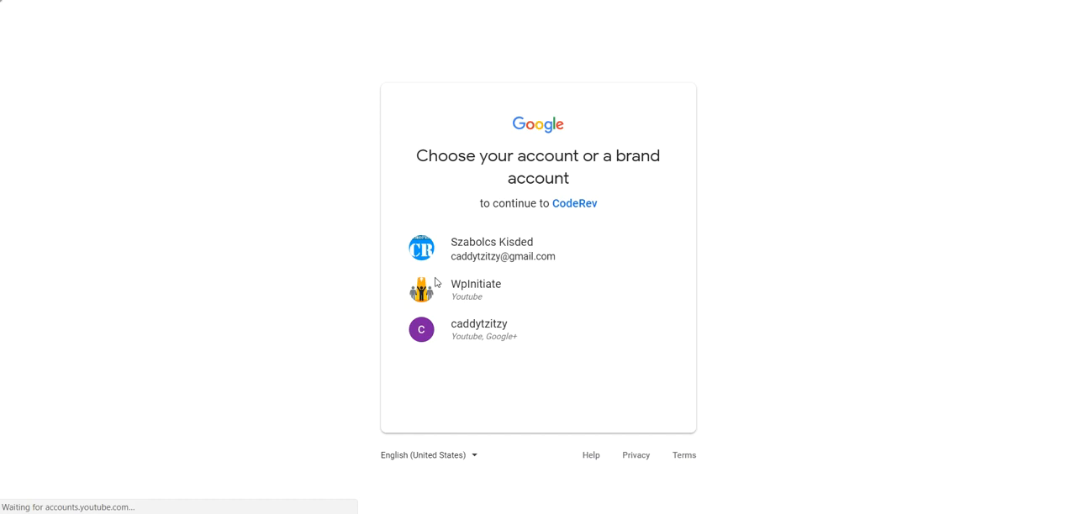
left_click(435, 292)
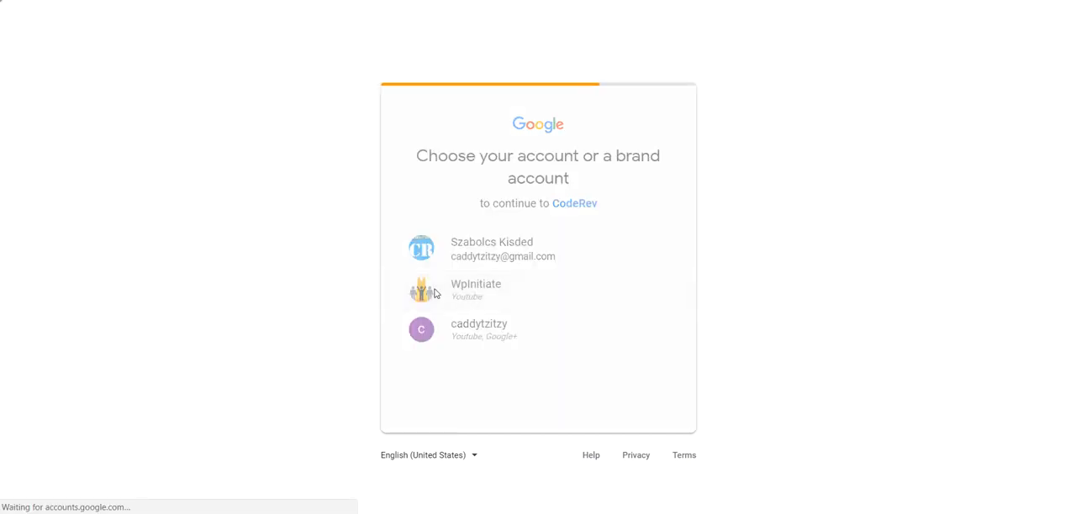
left_click(648, 412)
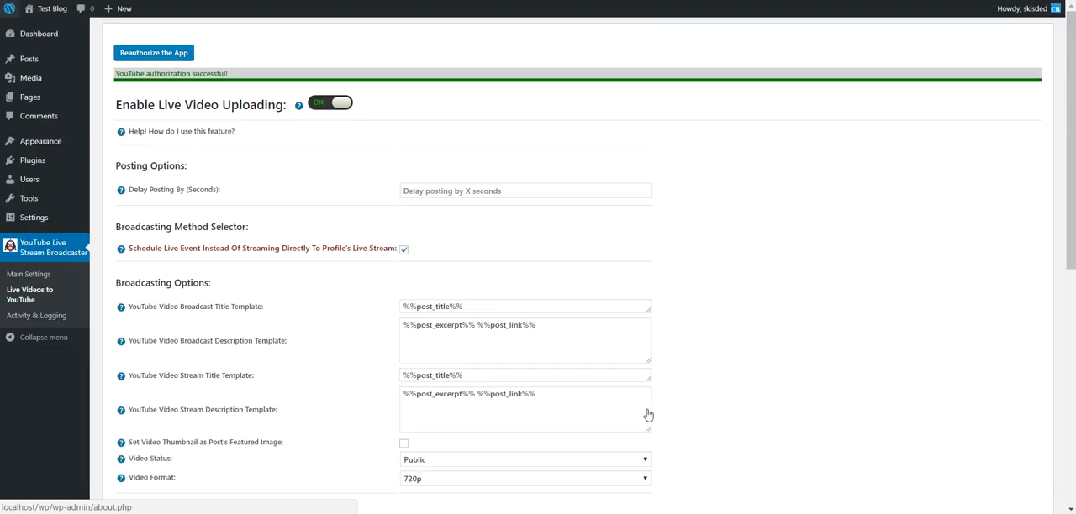
Review the live video options and the plugin's Main Settings, and return to the Live Videos to YouTube page
scroll(322, 371, "down", 5)
scroll(322, 371, "up", 5)
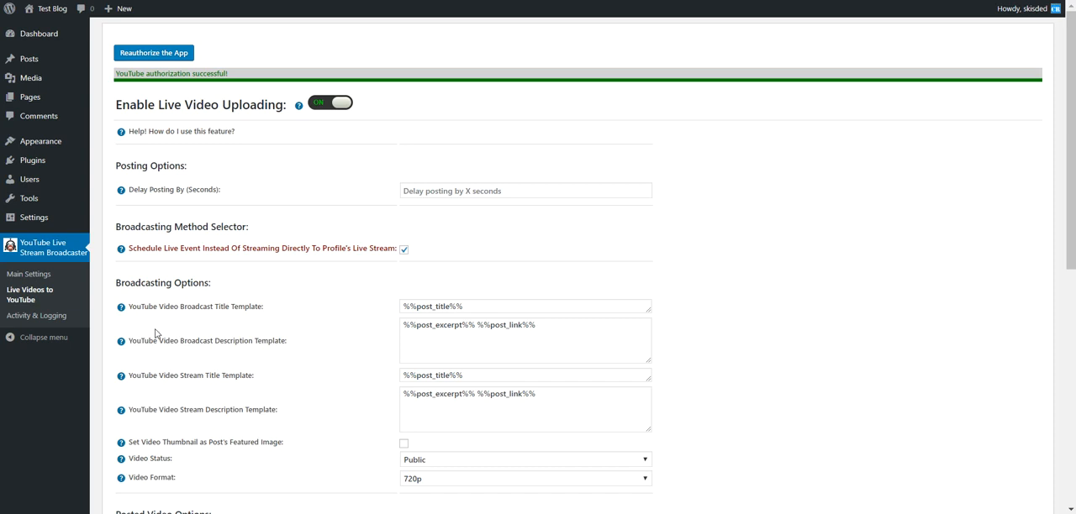
left_click(28, 275)
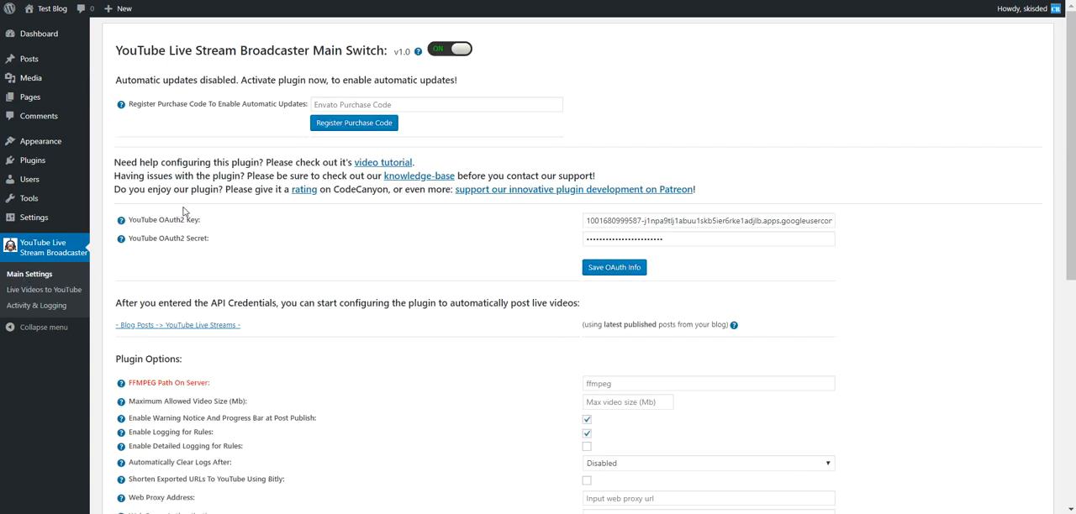
scroll(119, 298, "down", 3)
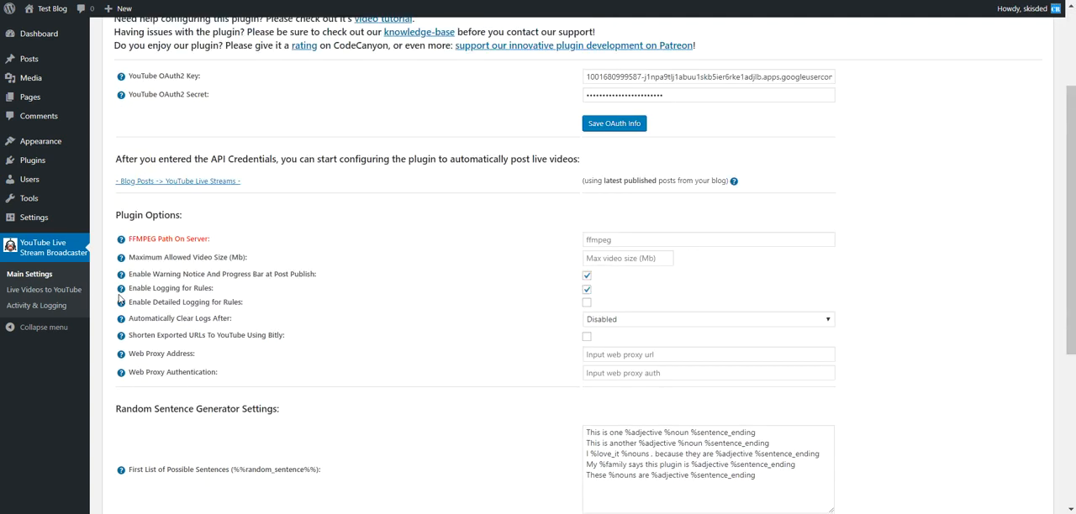
scroll(120, 298, "up", 3)
left_click(42, 290)
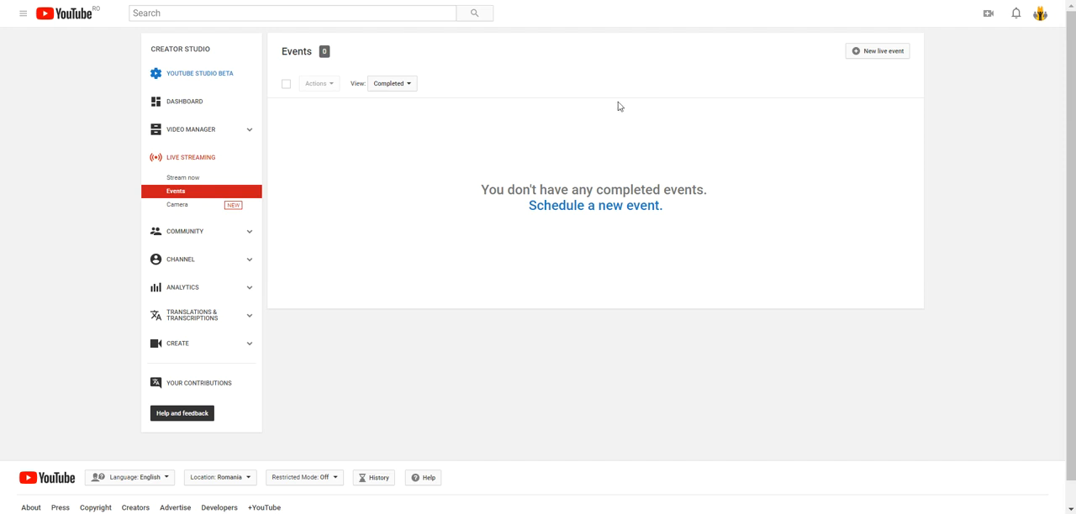
Open the Status and Features page of the WpInitiate channel through the YouTube account settings' additional features
left_click(1040, 15)
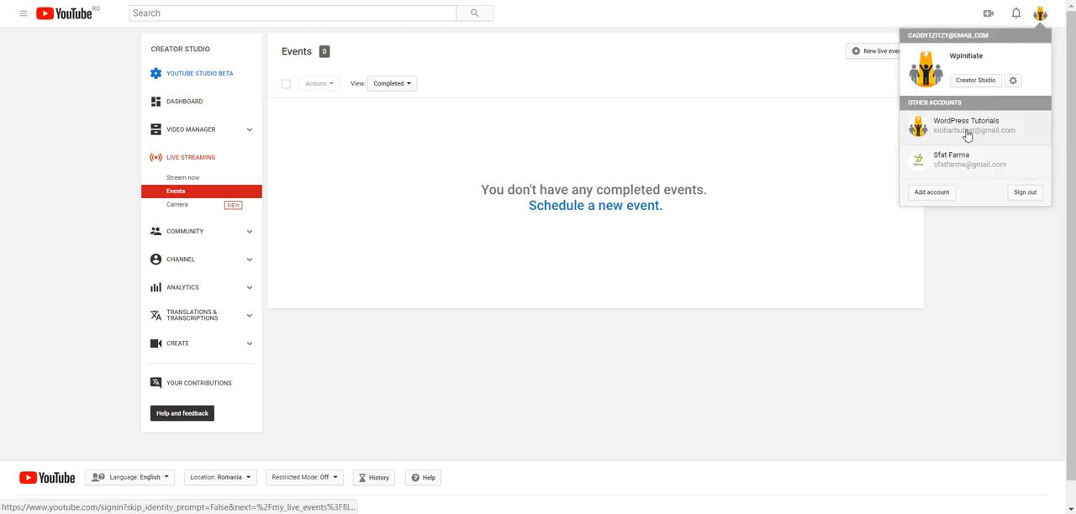
left_click(1015, 81)
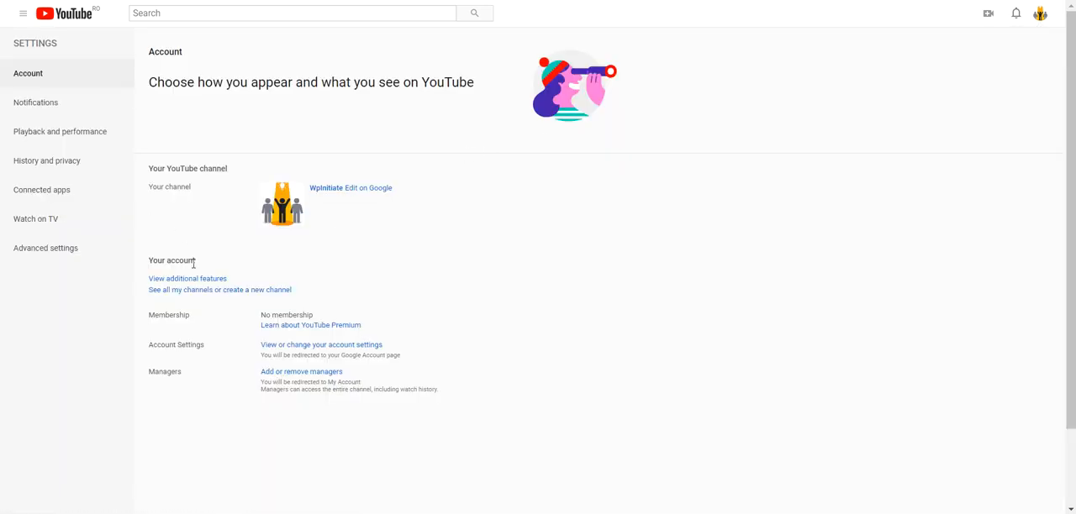
left_click(190, 281)
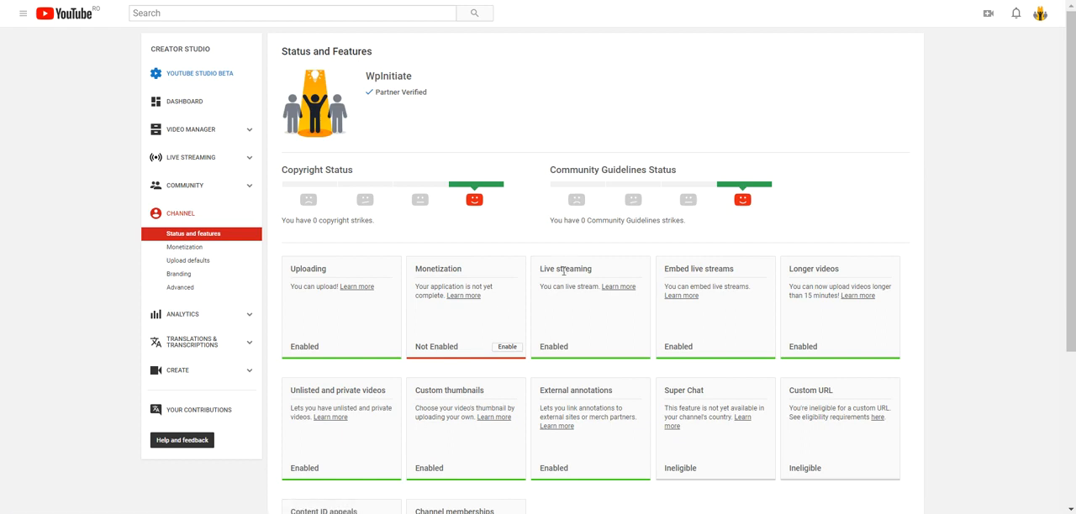
Check the Live streaming feature's status for the channel and open the Live Streaming section of Creator Studio
left_click_drag(541, 271, 598, 270)
left_click(618, 347)
double_click(556, 346)
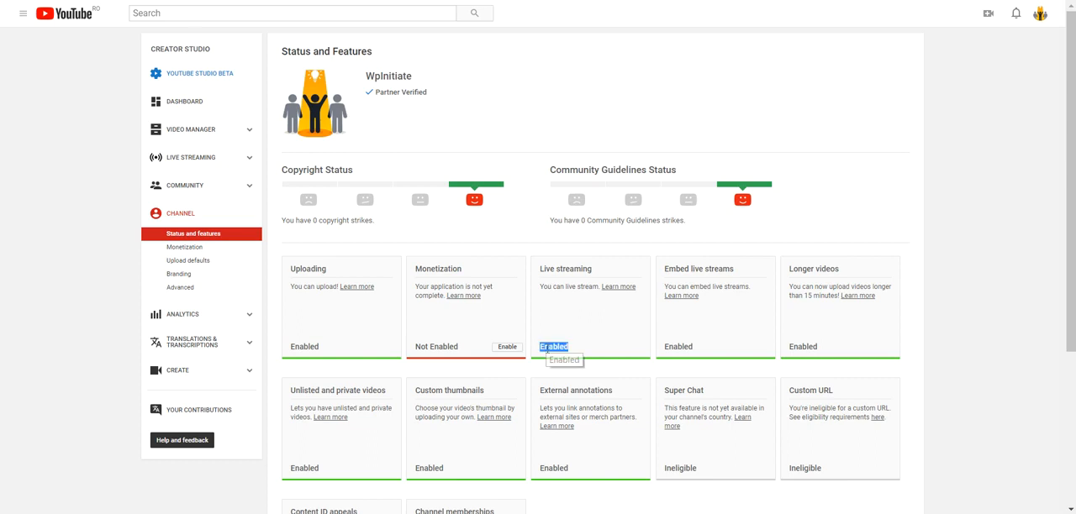
left_click(590, 320)
left_click_drag(538, 274, 595, 279)
left_click(582, 296)
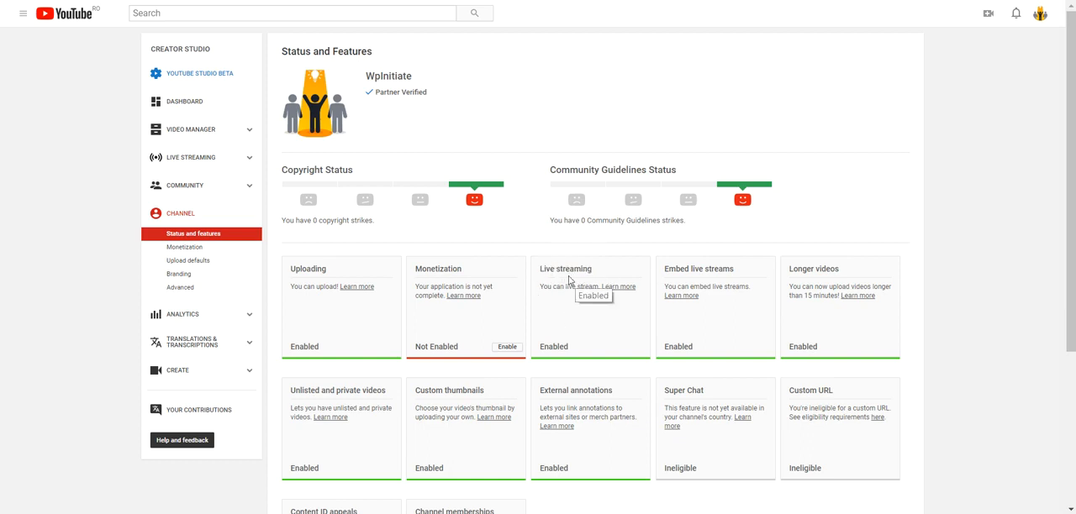
left_click_drag(539, 270, 593, 271)
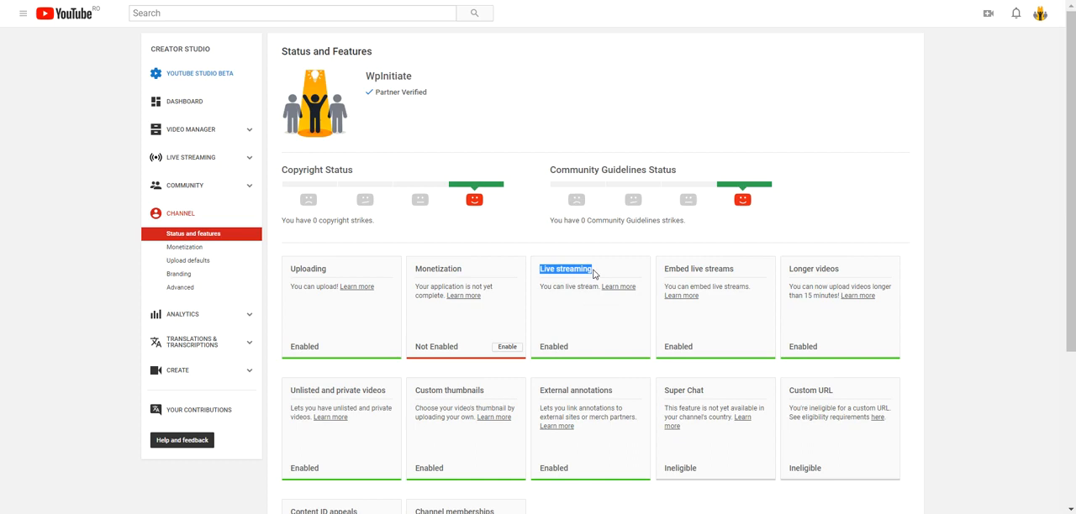
left_click(594, 327)
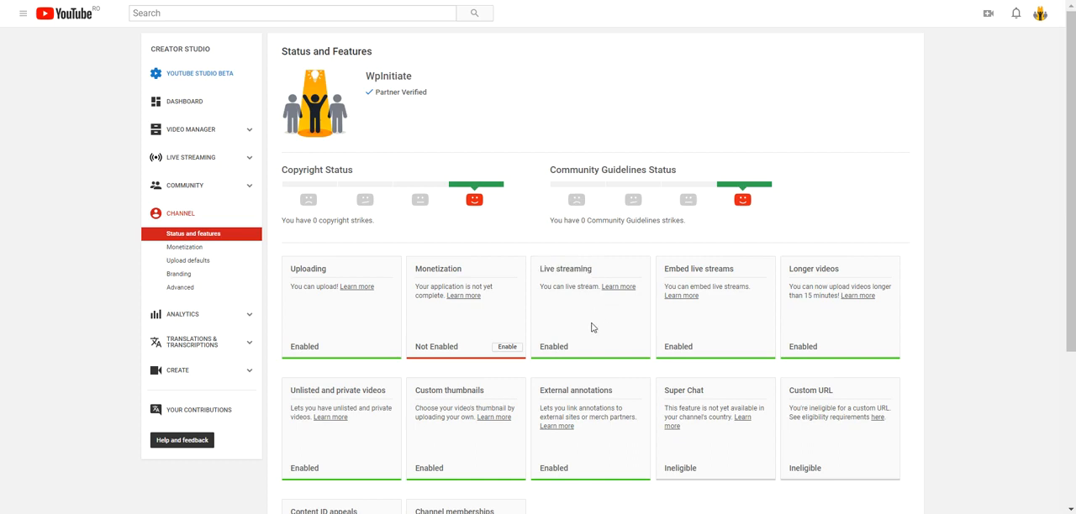
left_click(214, 166)
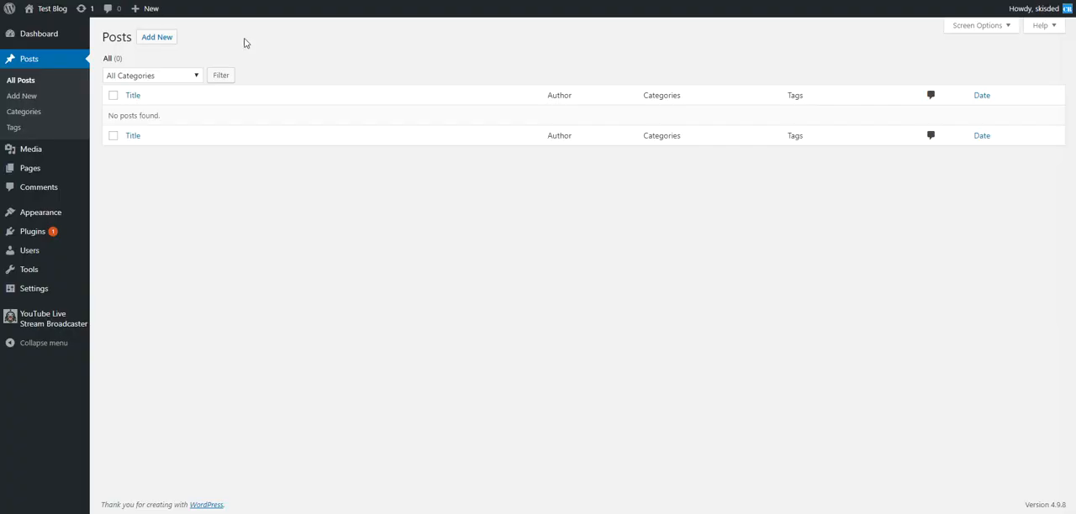
Open the plugin's Live Videos to YouTube settings in WordPress and examine the Delay Posting By (Seconds) option
mouse_move(60, 325)
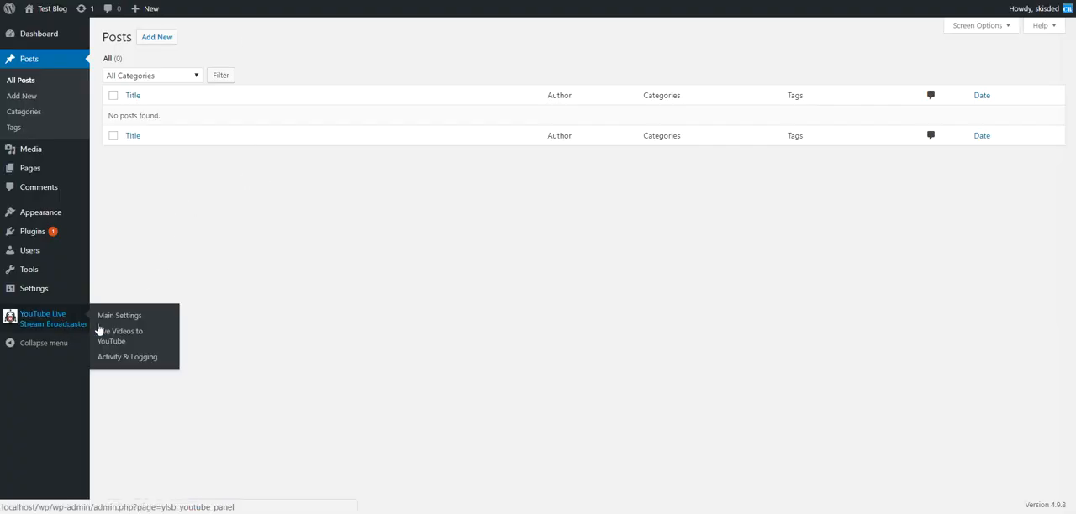
left_click(106, 336)
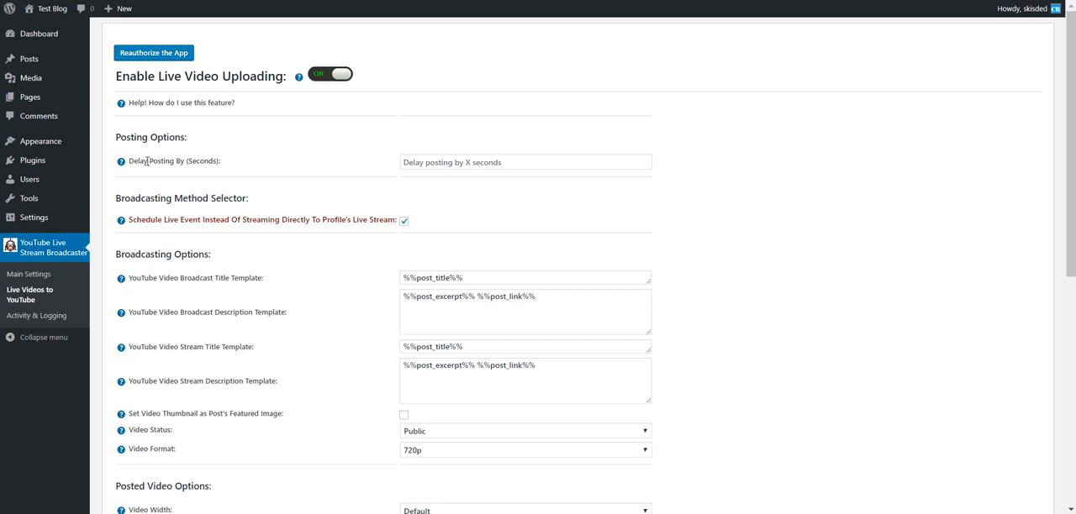
left_click_drag(134, 161, 215, 162)
left_click(215, 163)
left_click(417, 166)
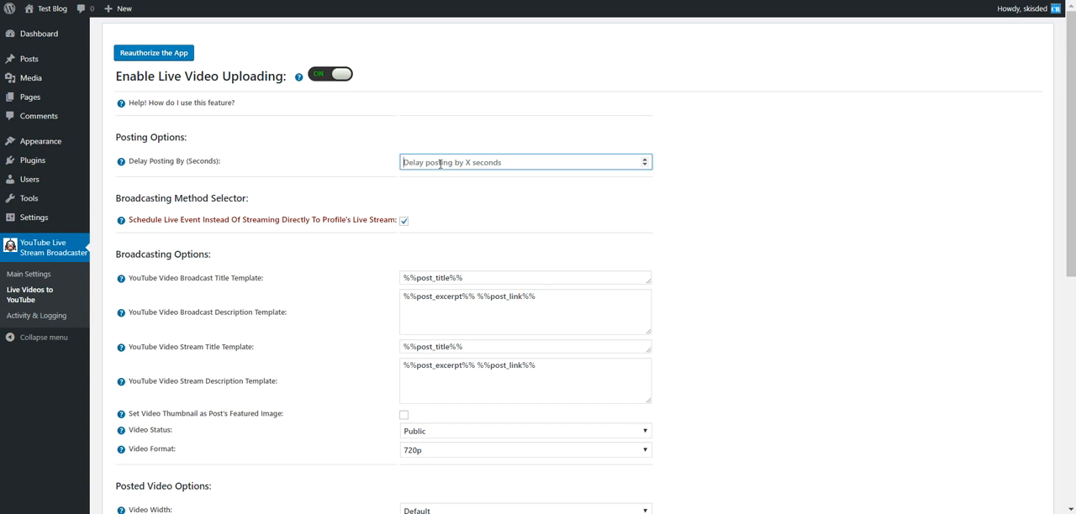
Examine the plugin's Schedule Live Event option and the live streaming Events page in YouTube Creator Studio
left_click_drag(129, 219, 397, 219)
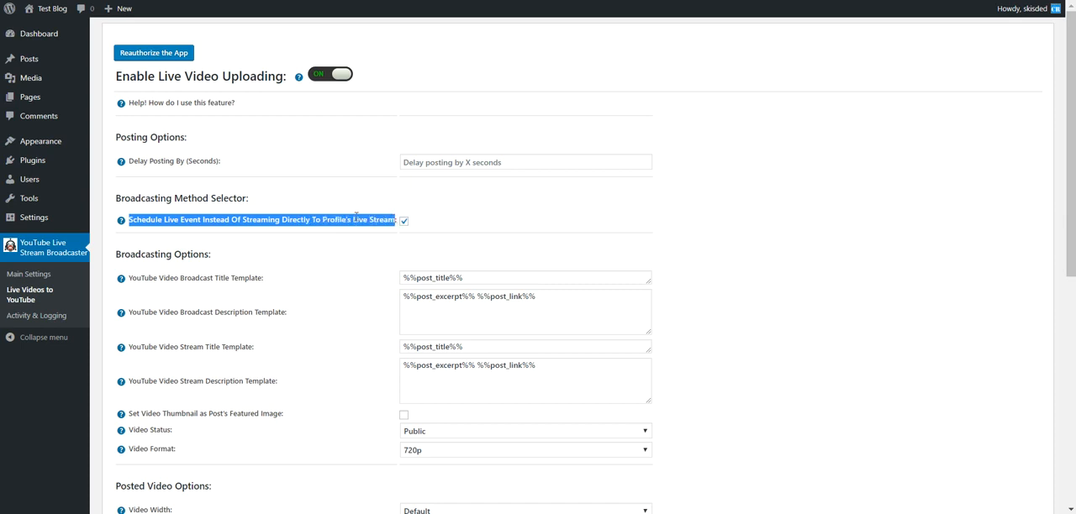
left_click(338, 217)
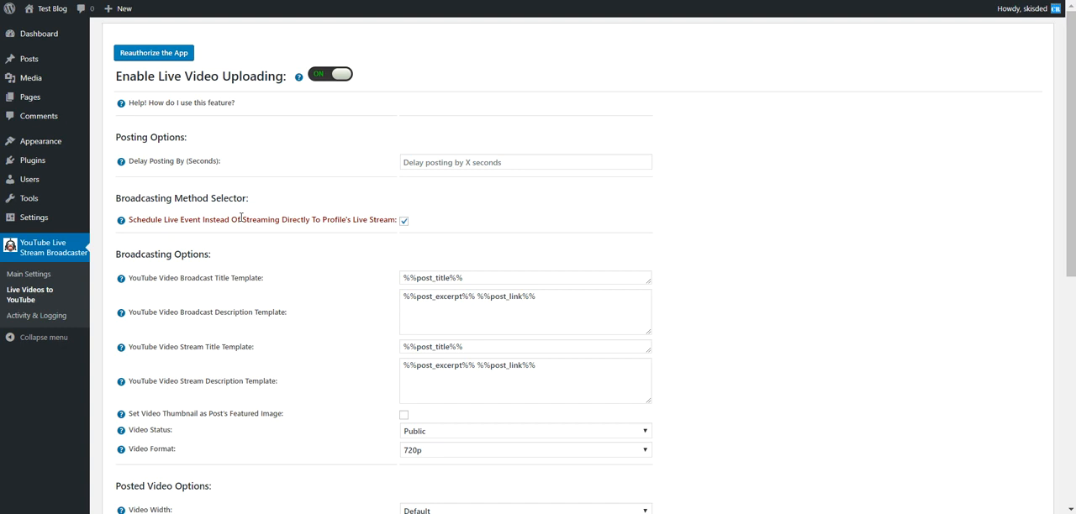
scroll(374, 408, "down", 2)
scroll(367, 387, "up", 2)
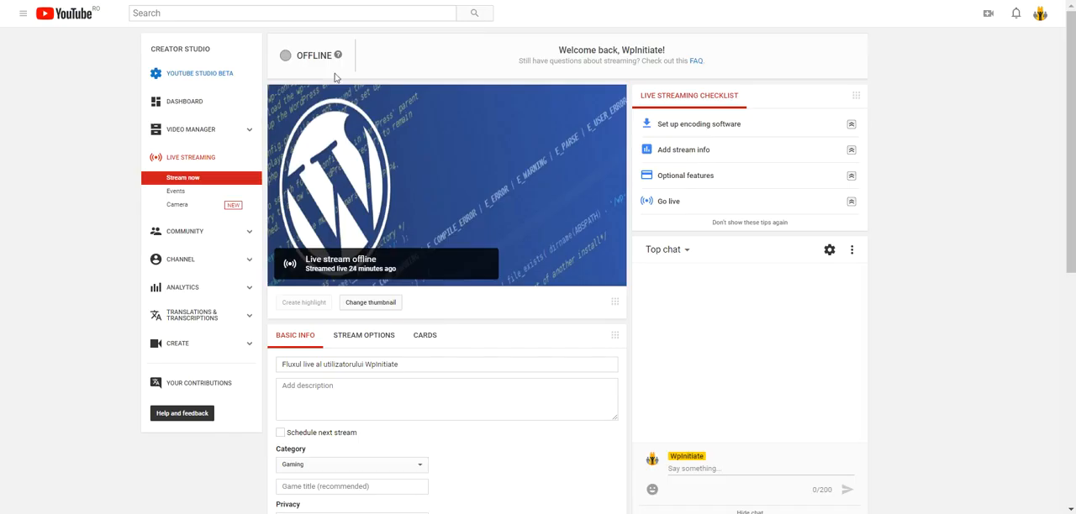
left_click(177, 193)
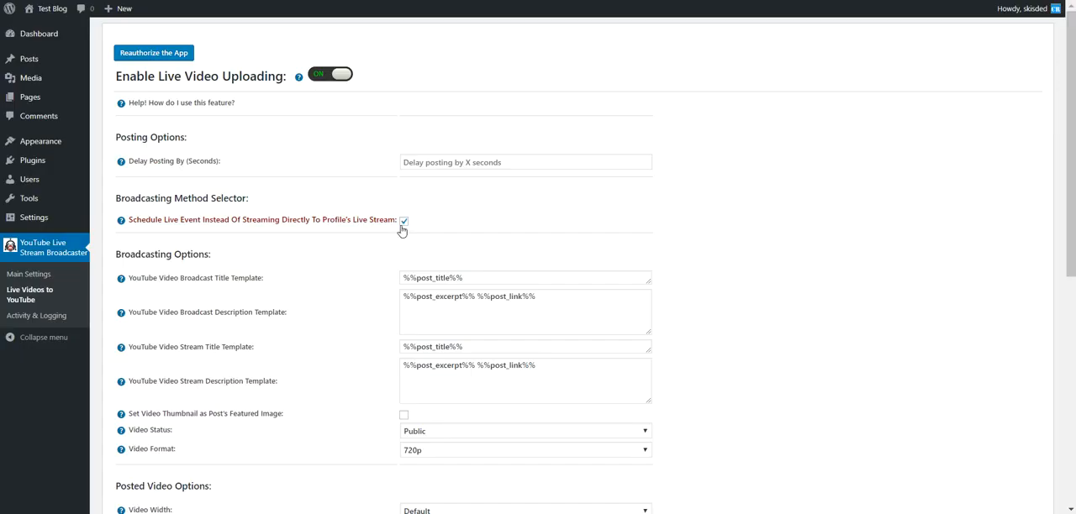
Disable Schedule Live Event Instead Of Streaming Directly To Profile's Live Stream in the plugin, and try to save the settings
left_click(404, 221)
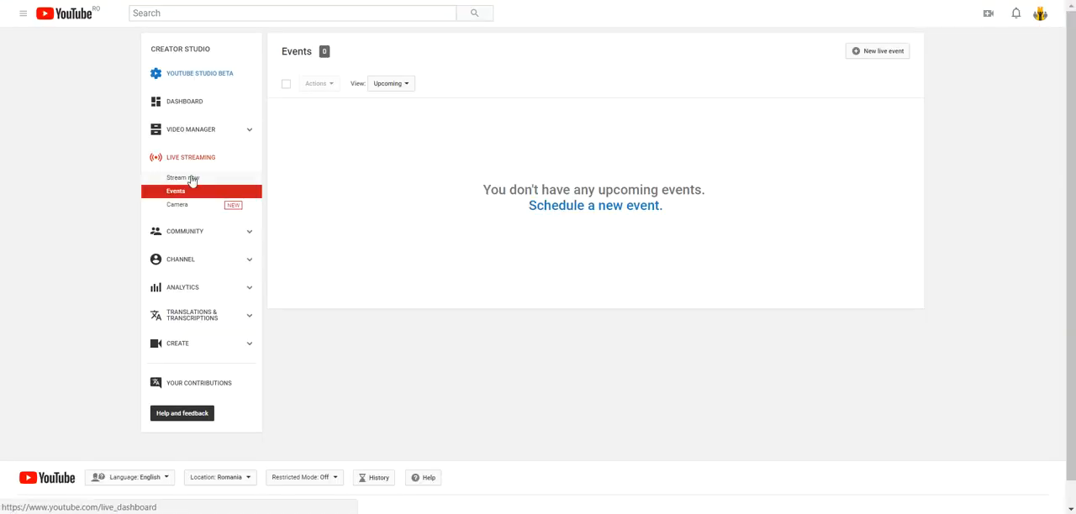
left_click(191, 178)
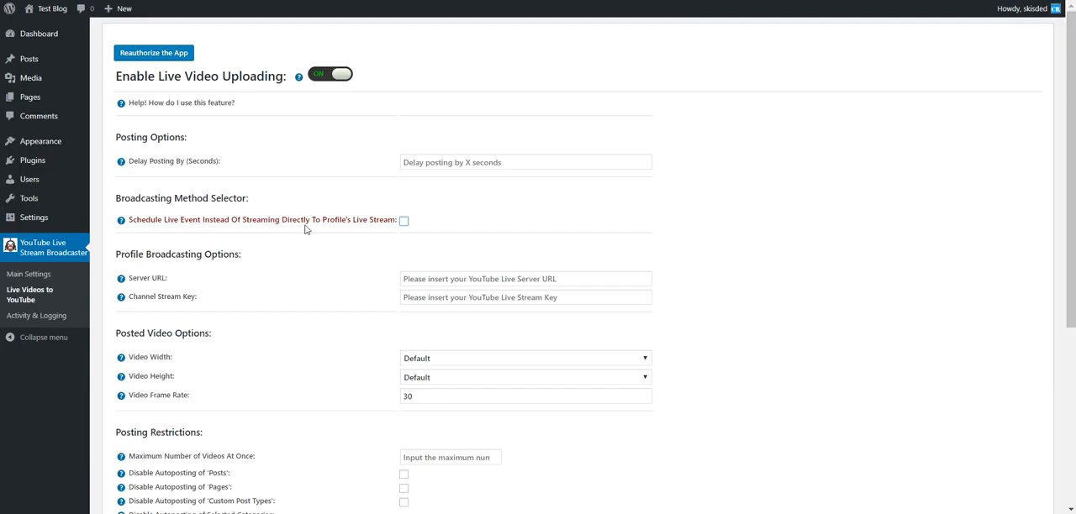
left_click_drag(142, 220, 395, 221)
left_click(379, 236)
scroll(378, 236, "down", 4)
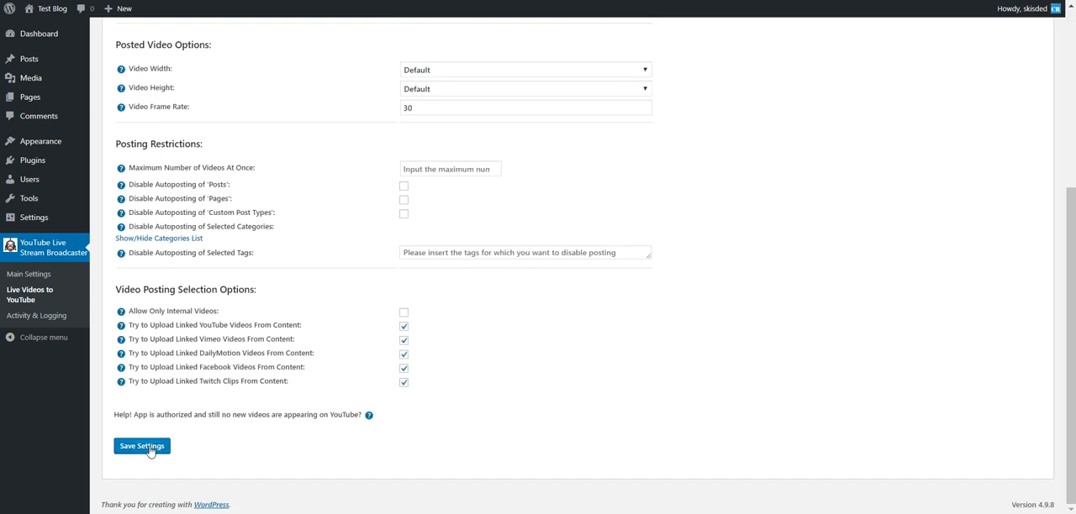
left_click(142, 447)
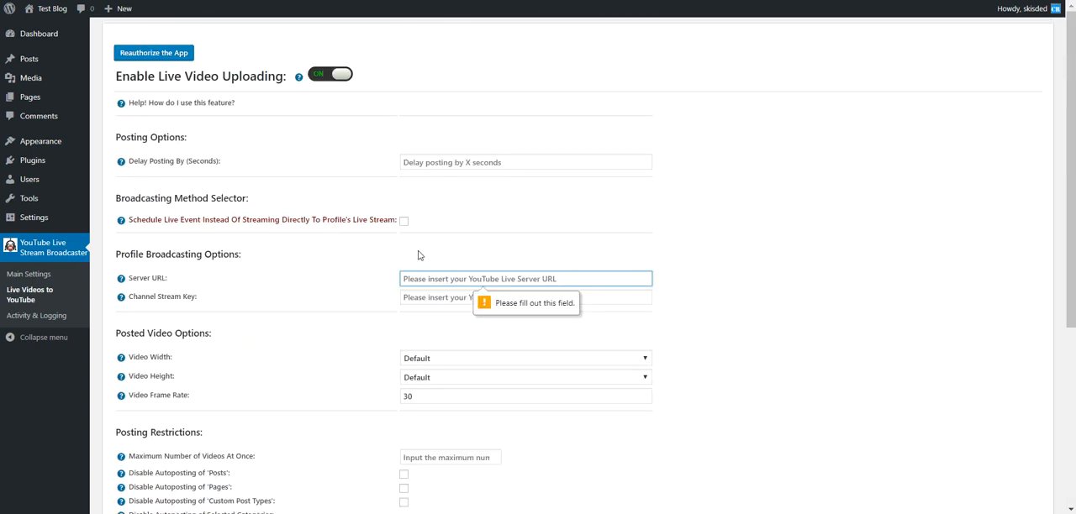
left_click_drag(131, 280, 190, 296)
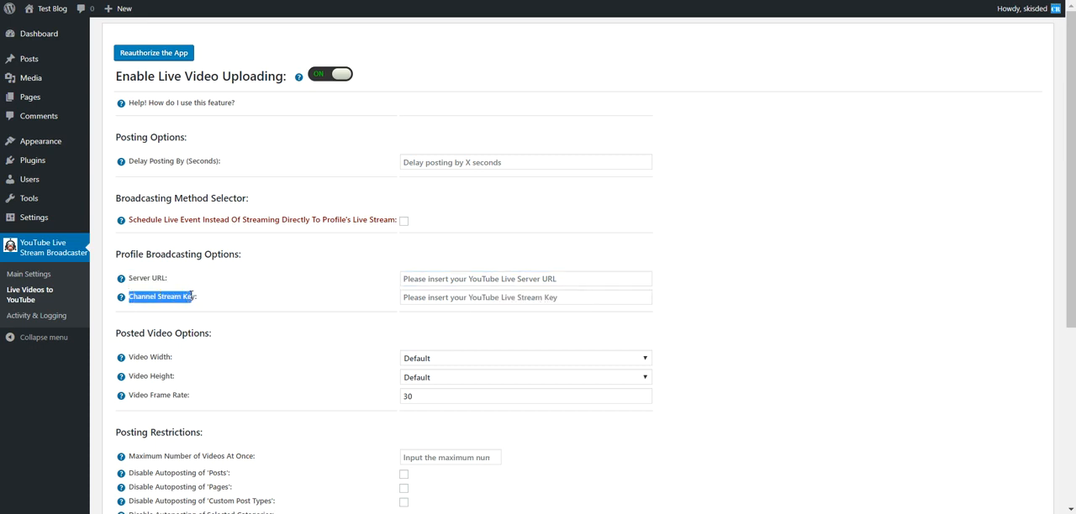
Copy the server URL rtmp://a.rtmp.youtube.com/live2 from YouTube's Encoder Setup into the plugin's Server URL setting
left_click(249, 294)
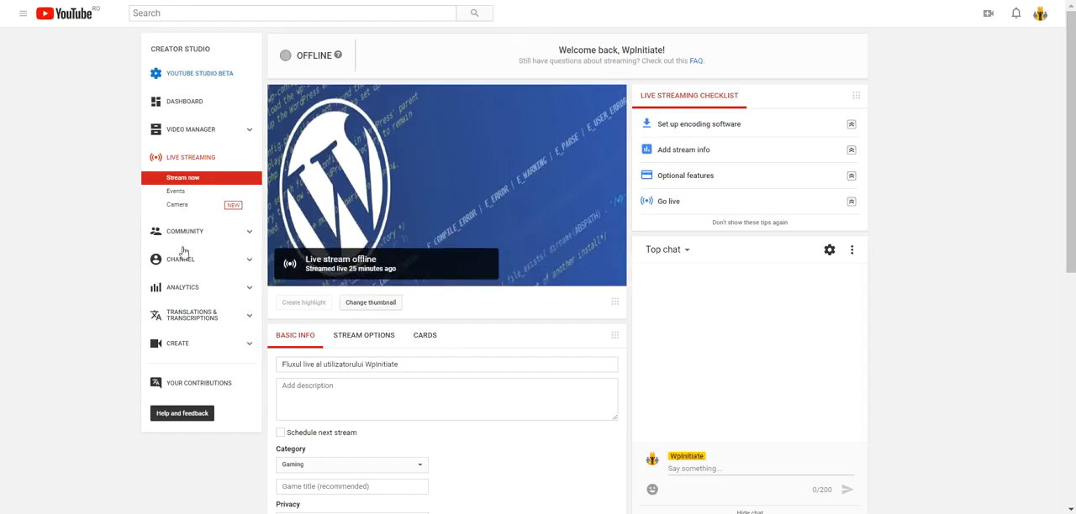
scroll(324, 247, "down", 3)
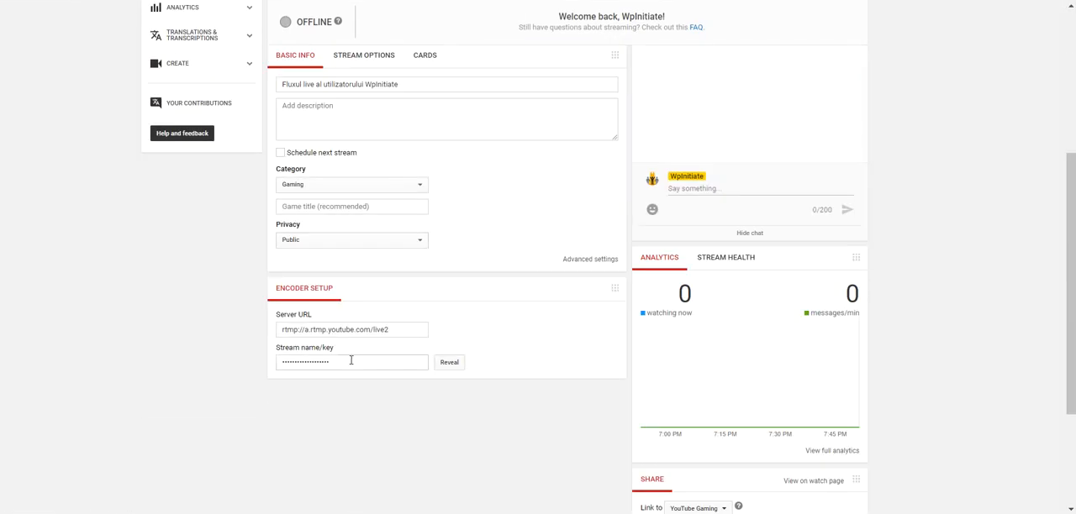
left_click(305, 330)
key("ctrl+c")
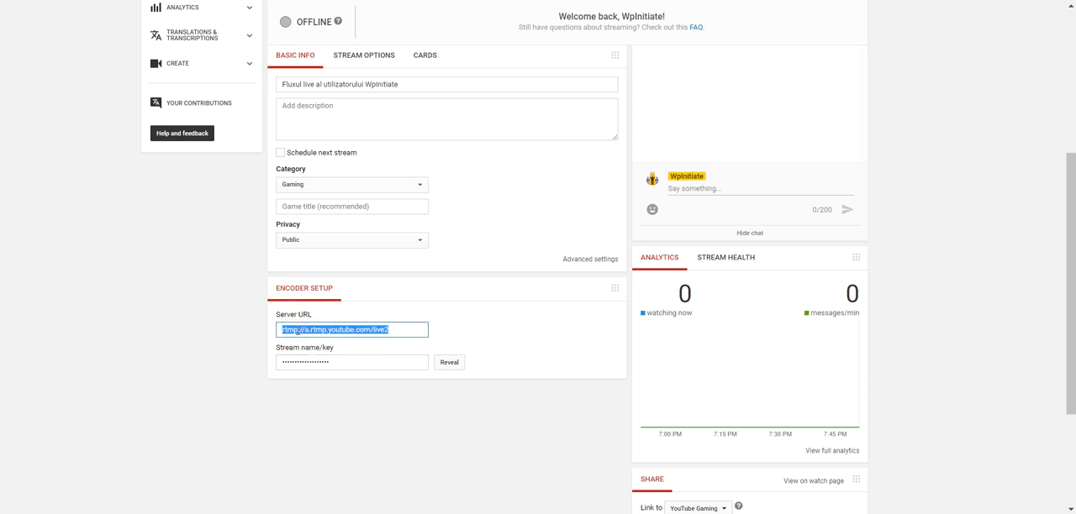
left_click(240, 1)
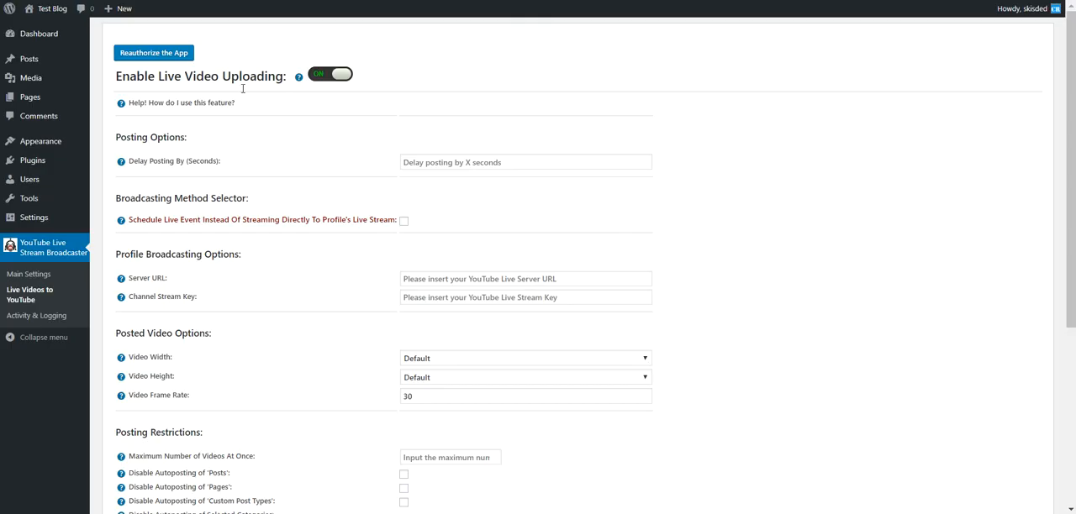
left_click(434, 278)
key("ctrl+v")
Reveal and copy the YouTube stream key, paste it into the plugin's Channel Stream Key field, and save the settings
left_click(353, 1)
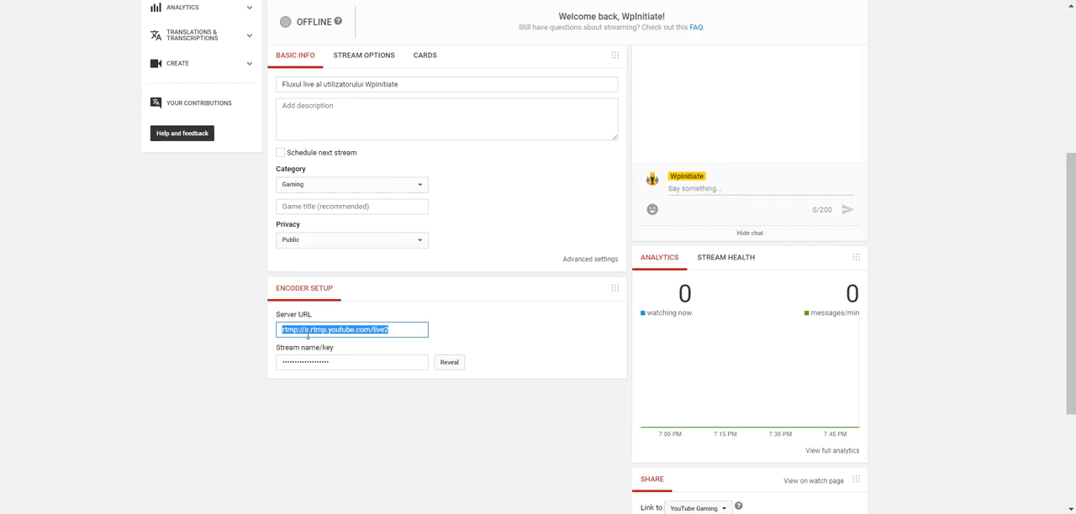
left_click(449, 362)
left_click(308, 360)
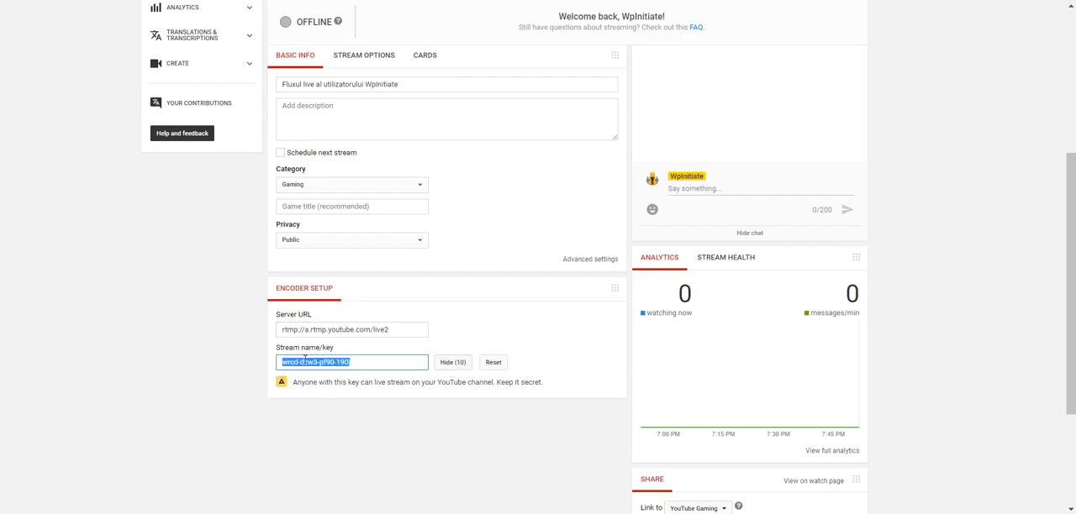
left_click(240, 1)
left_click(442, 299)
key("ctrl+v")
left_click(328, 299)
scroll(328, 299, "down", 5)
left_click(139, 447)
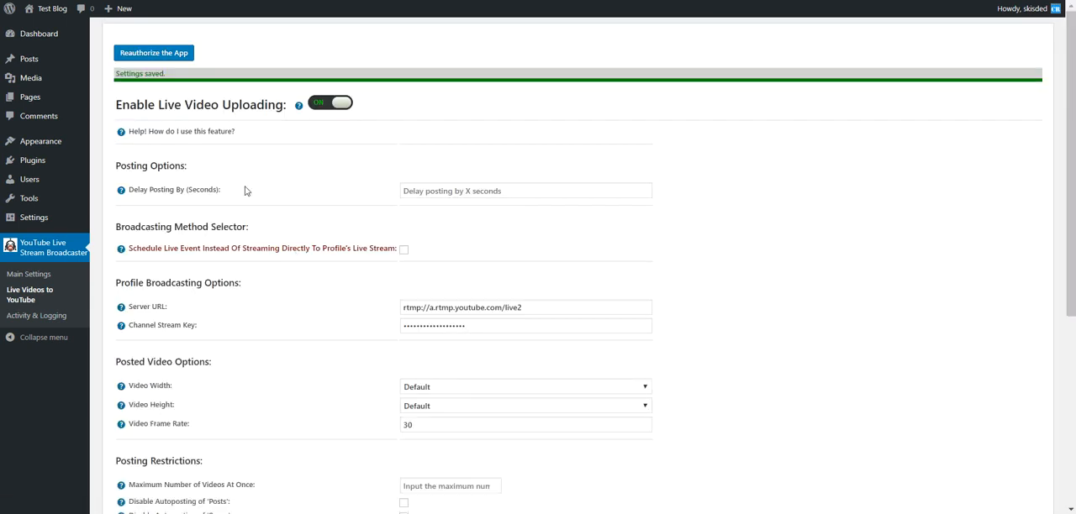
Open a new WordPress post in a separate browser tab and title it "Live"
right_click(28, 57)
left_click(49, 66)
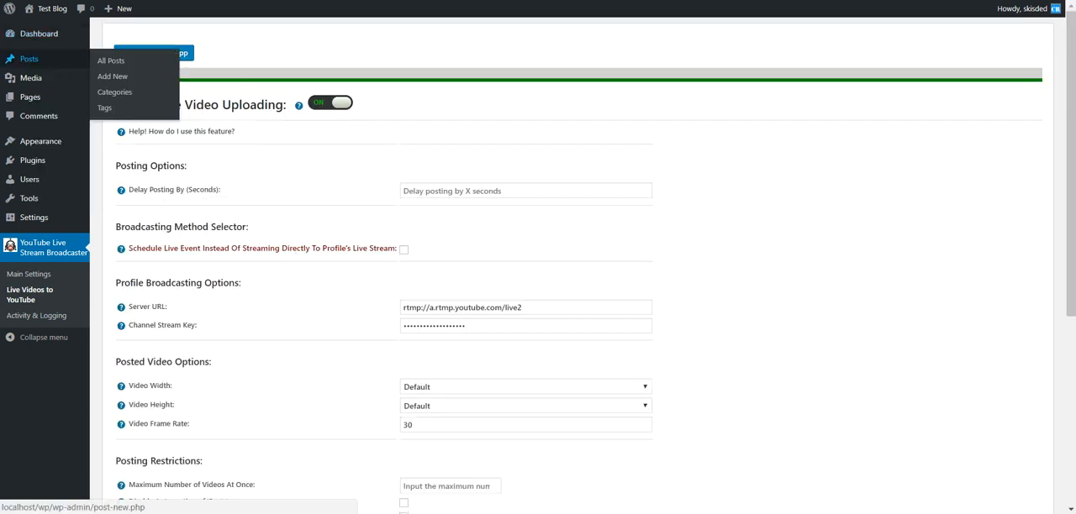
key("ctrl+Tab")
left_click(162, 37)
type("Live")
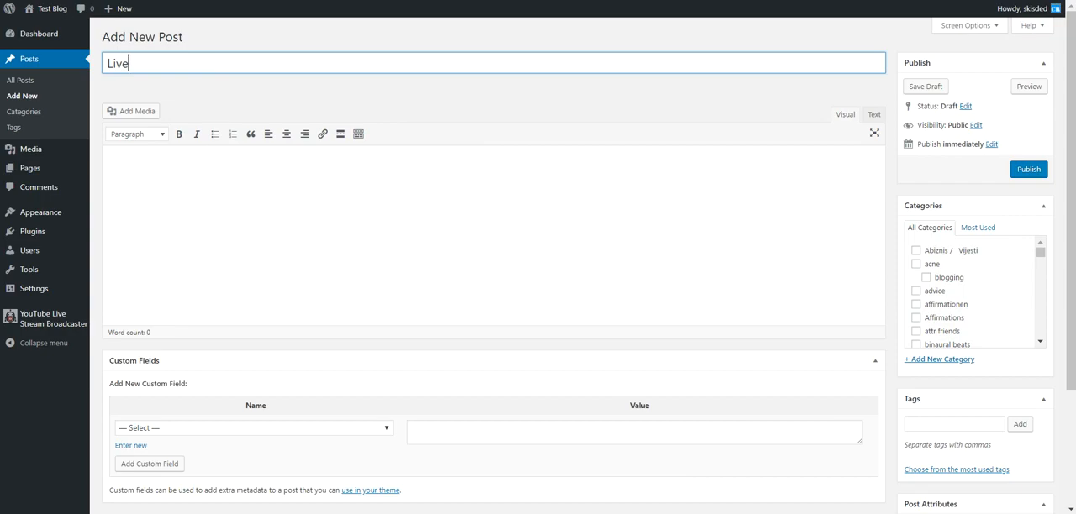
Embed the 20-Seconds Animation YouTube video in the post body by its link and publish the post
key("ctrl+Tab")
left_click(286, 0)
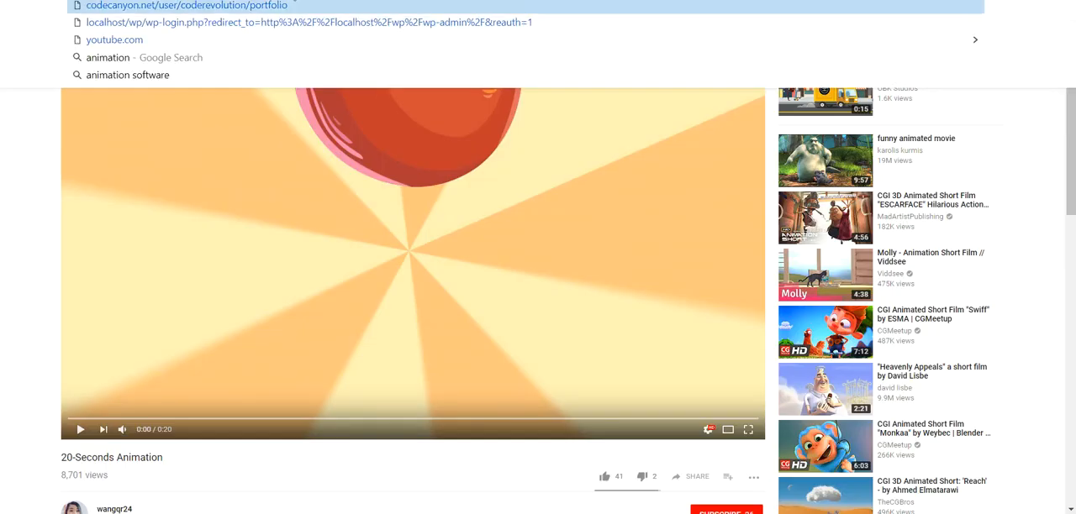
left_click(45, 200)
left_click(130, 0)
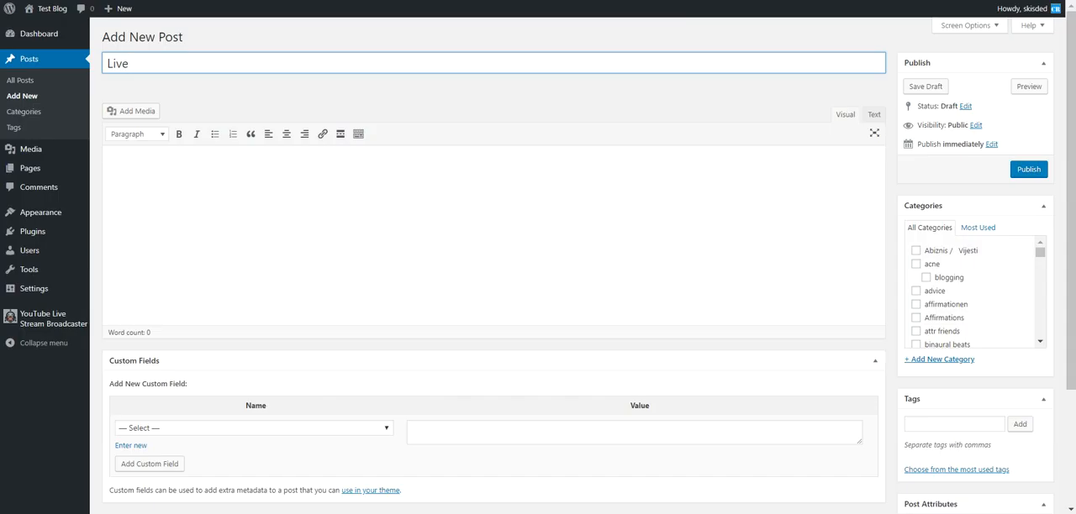
left_click(143, 182)
key("ctrl+v")
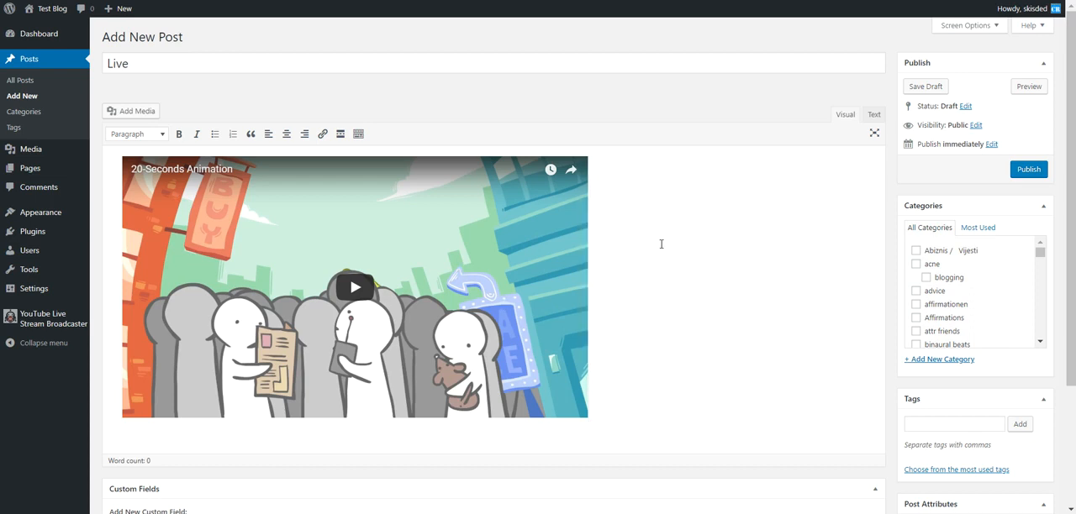
left_click(1026, 171)
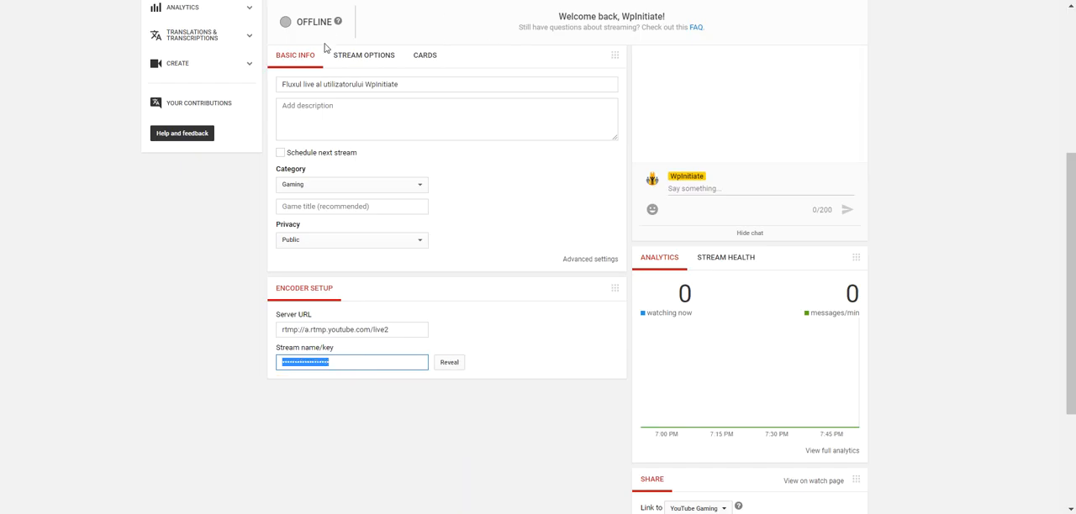
Examine the stream status and watch the broadcast on YouTube's live dashboard, including a brief full-screen view
scroll(325, 48, "up", 4)
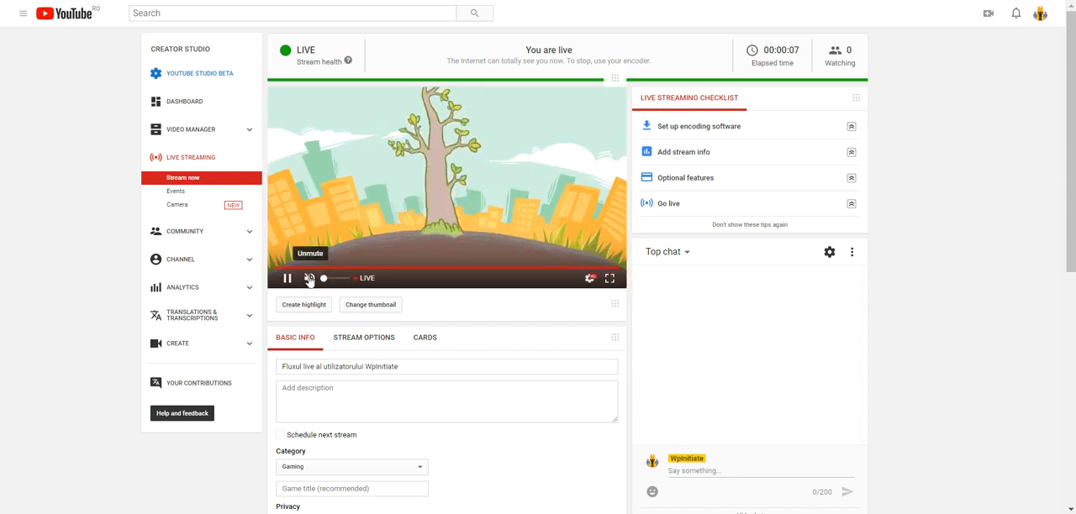
left_click(952, 511)
left_click_drag(916, 496, 950, 497)
left_click(59, 243)
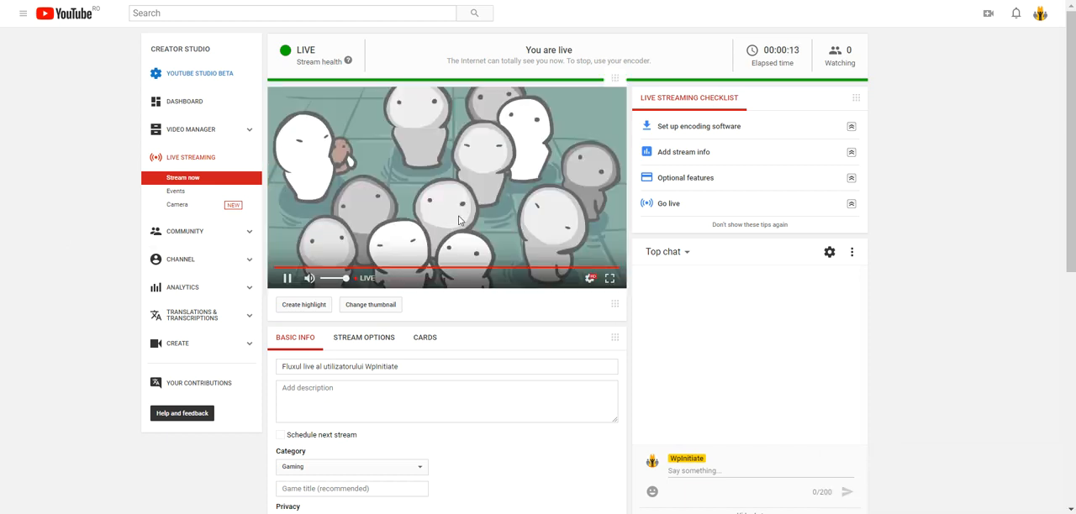
left_click(610, 278)
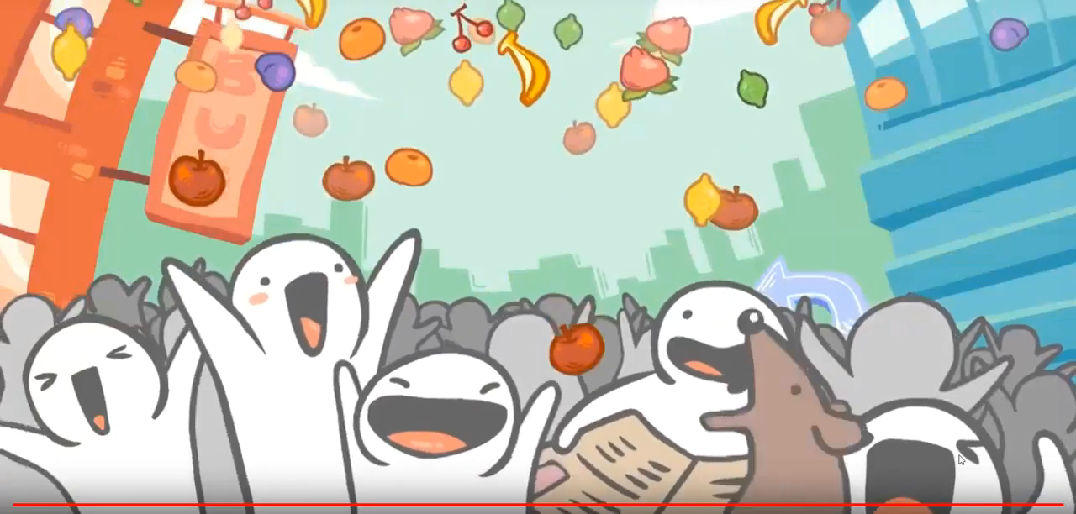
key("Escape")
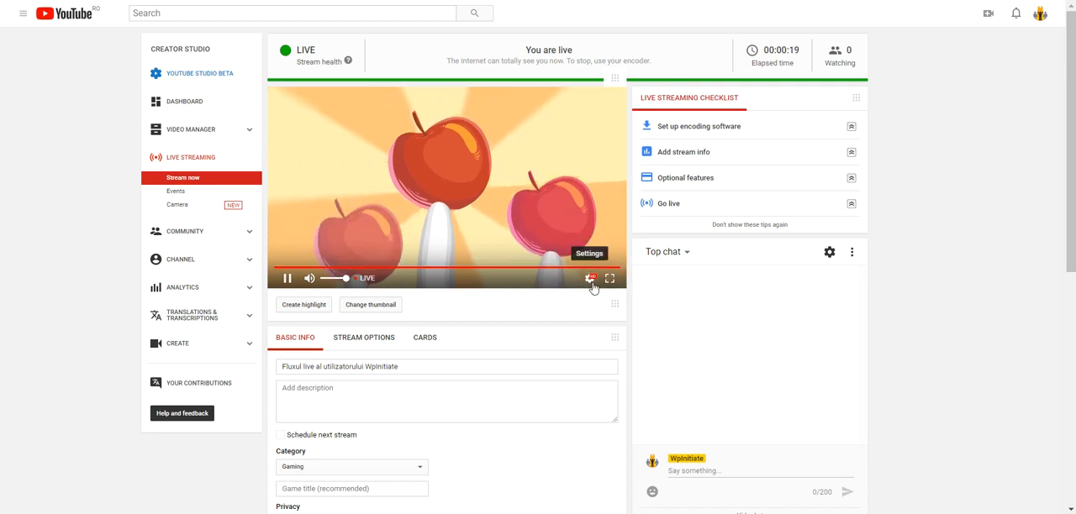
left_click(591, 281)
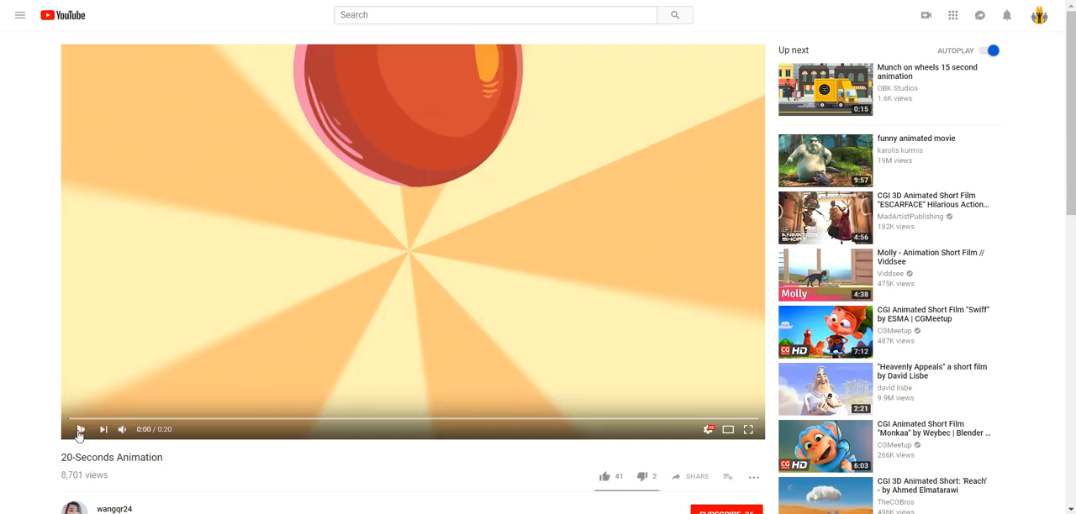
Play the original 20-Seconds Animation video, skipping ahead to around 0:16, to compare it with the broadcast
left_click(80, 430)
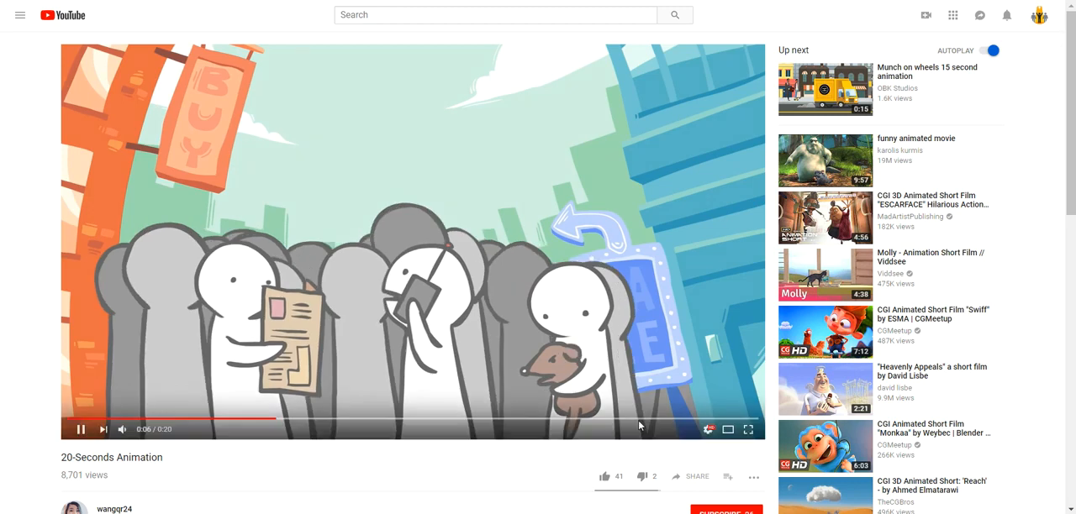
left_click(639, 419)
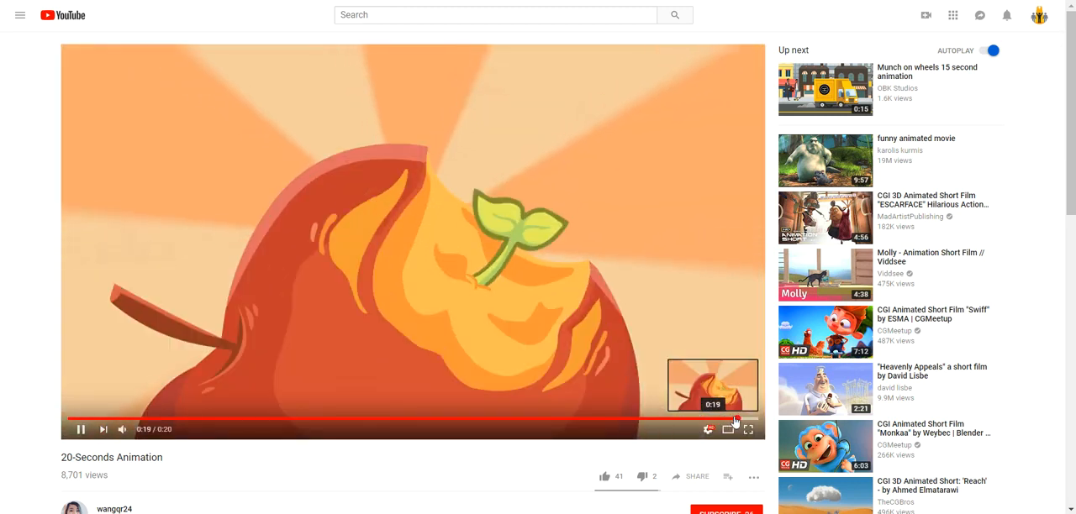
left_click(654, 419)
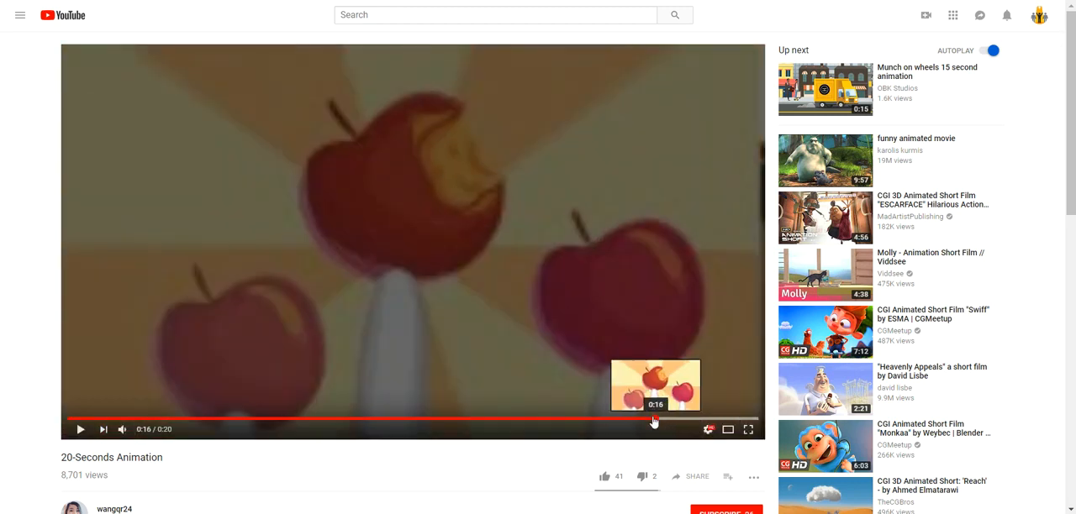
left_click(492, 261)
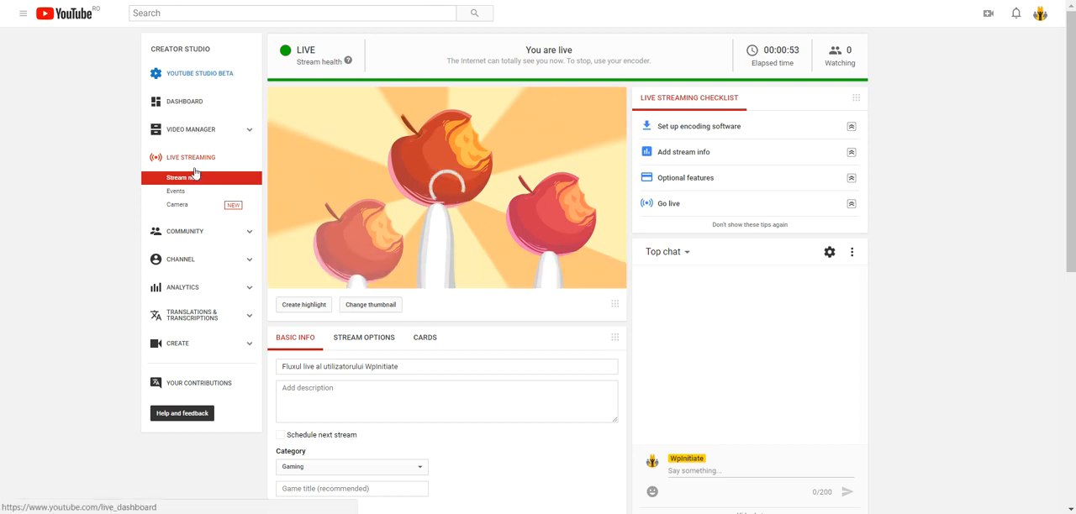
Check the live streaming Events and Stream now pages in Creator Studio, ending on Events
left_click(179, 193)
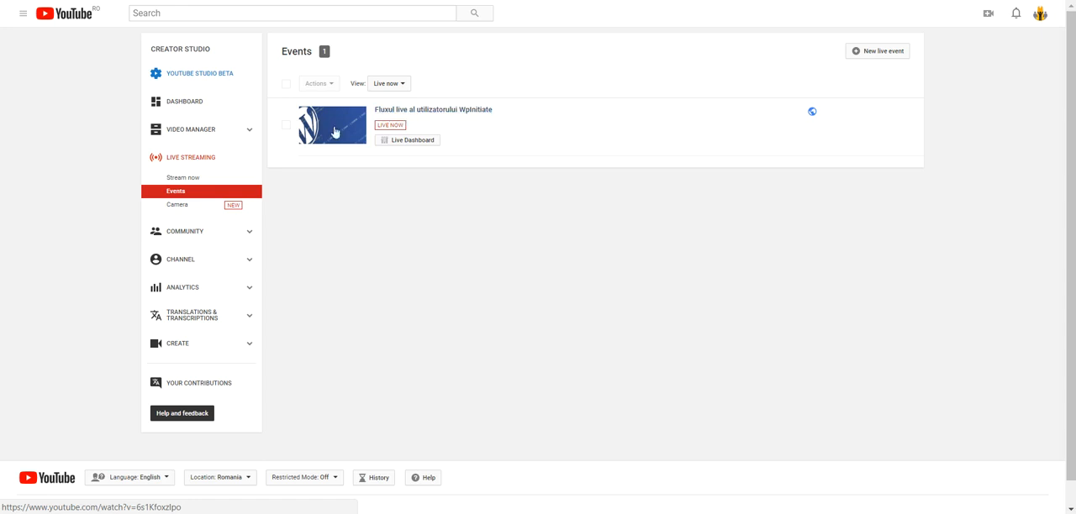
left_click(194, 179)
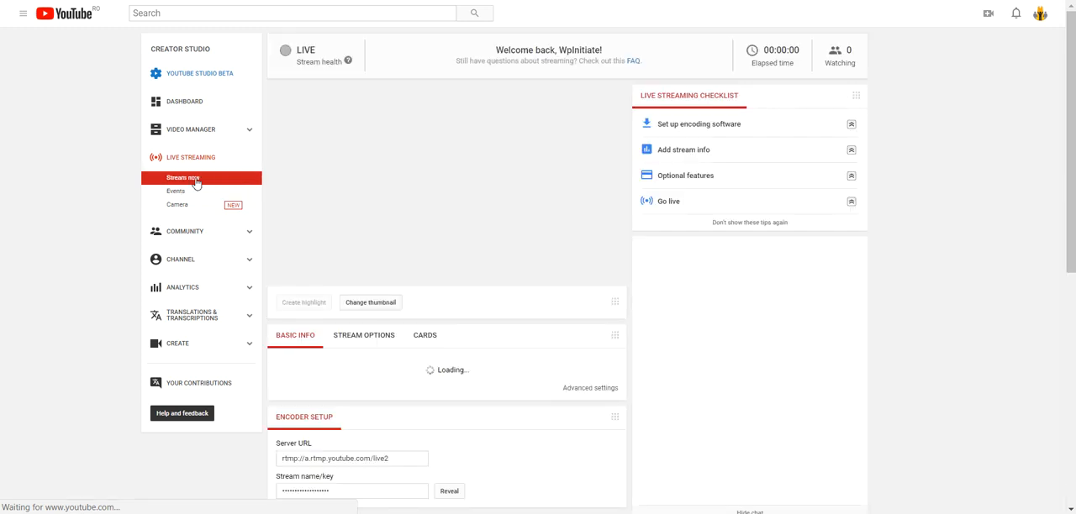
left_click(177, 193)
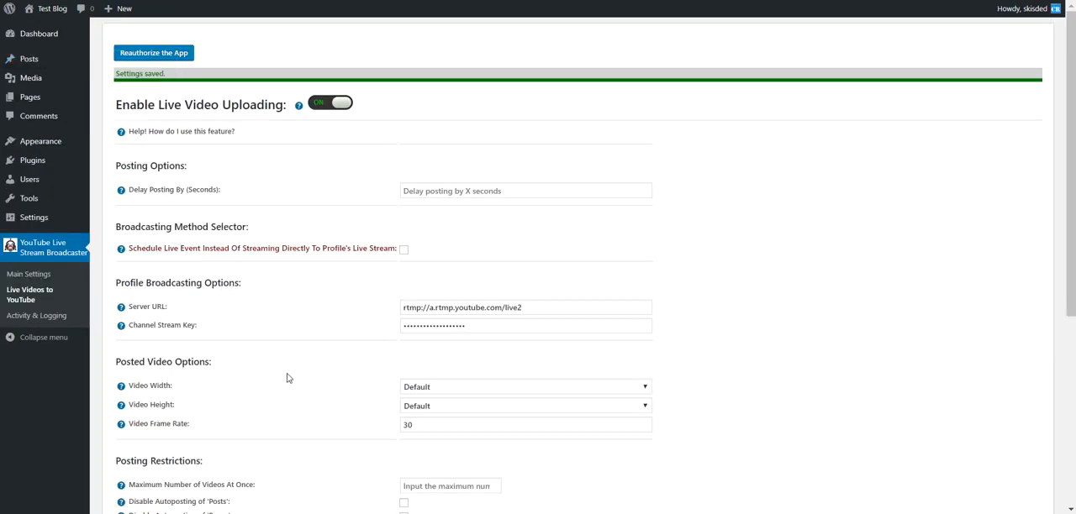
Enable Schedule Live Event Instead Of Streaming Directly To Profile's Live Stream in the plugin's Broadcasting Method Selector
left_click_drag(129, 248, 191, 246)
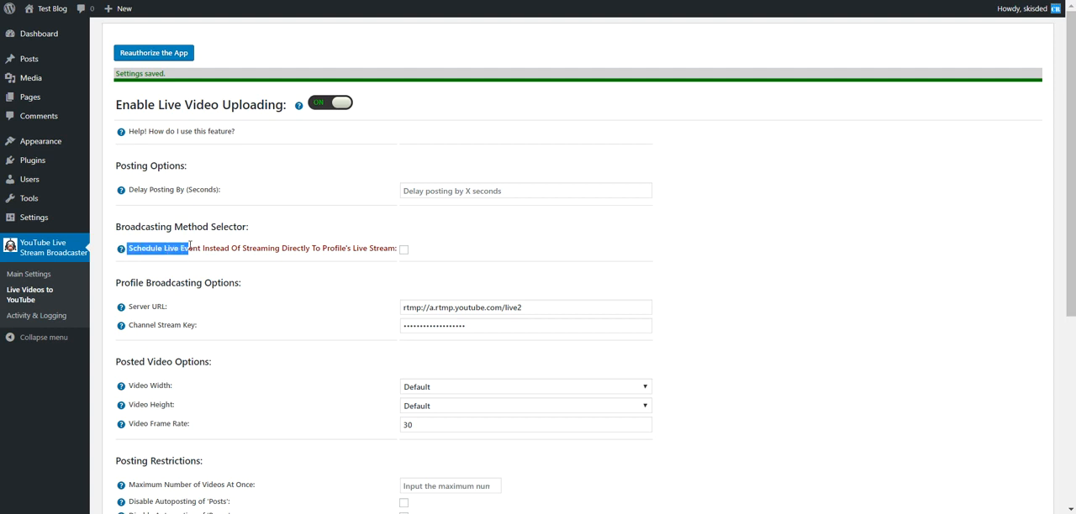
left_click(242, 247)
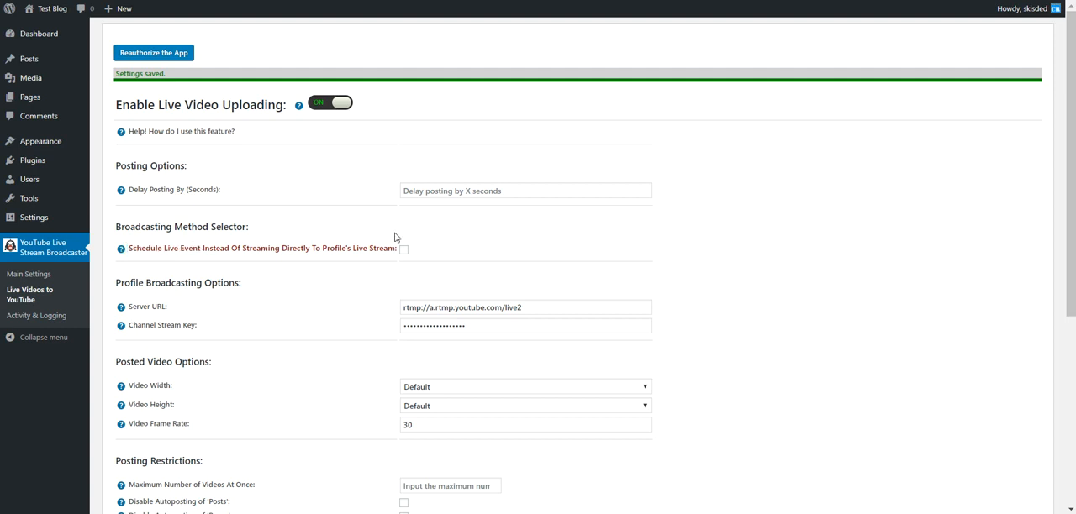
left_click(403, 250)
scroll(354, 295, "down", 1)
scroll(354, 295, "down", 1)
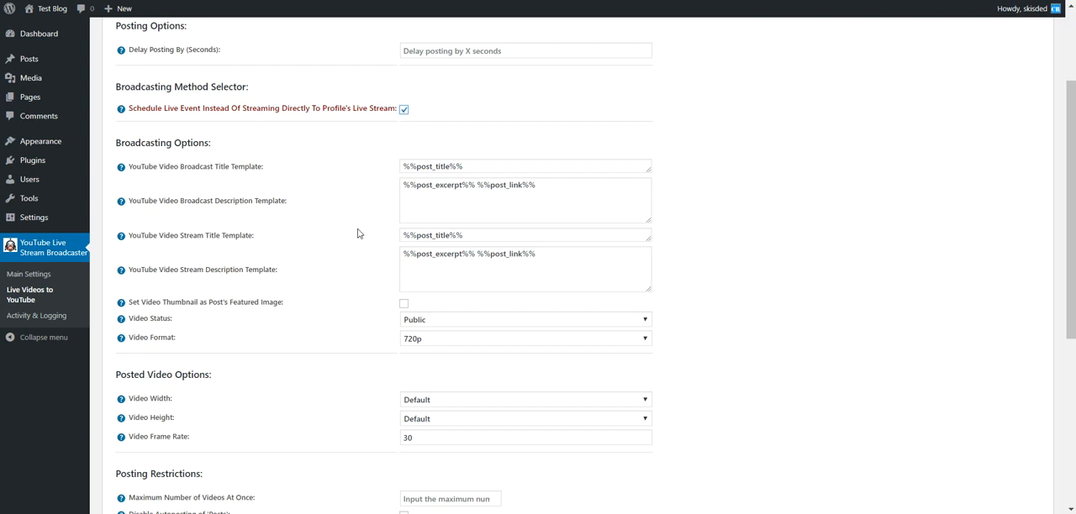
Examine the title and description templates for YouTube video broadcasts and streams, checking them against the YouTube Events page
left_click_drag(181, 167, 209, 169)
left_click(454, 166)
left_click(443, 186)
left_click_drag(181, 203, 253, 200)
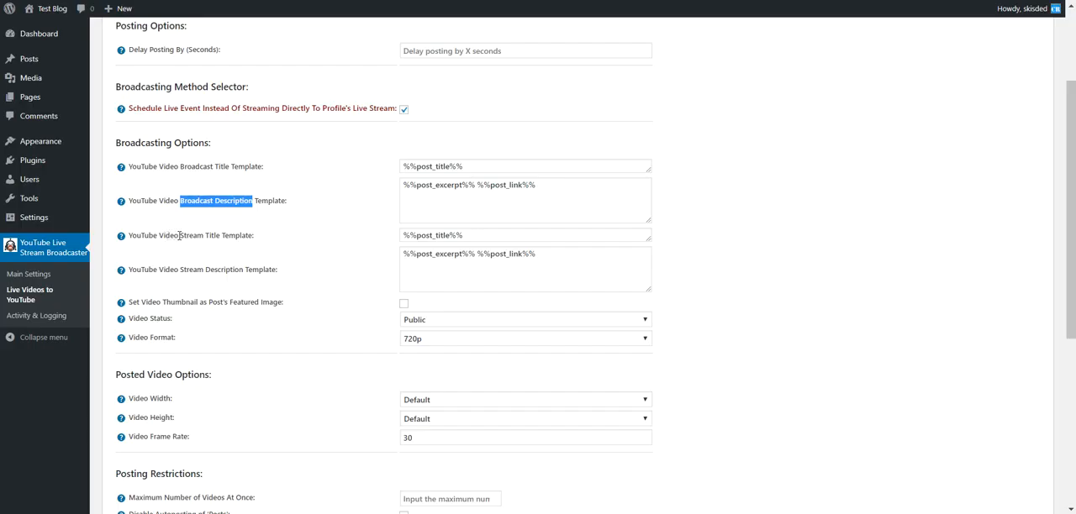
left_click_drag(179, 236, 248, 236)
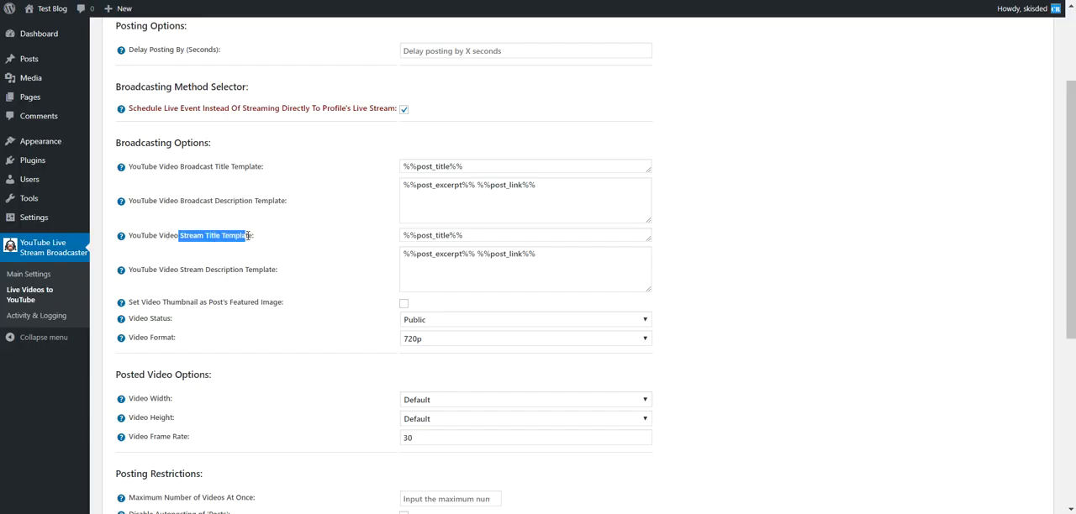
left_click_drag(184, 270, 244, 273)
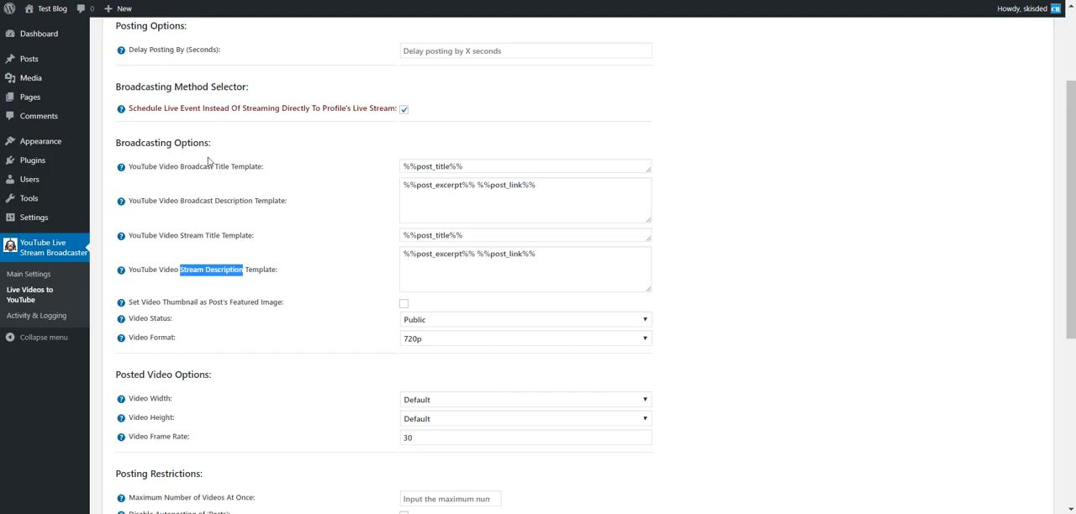
left_click_drag(174, 167, 243, 167)
left_click_drag(181, 202, 222, 202)
left_click_drag(178, 236, 206, 237)
left_click_drag(180, 269, 206, 268)
left_click(233, 262)
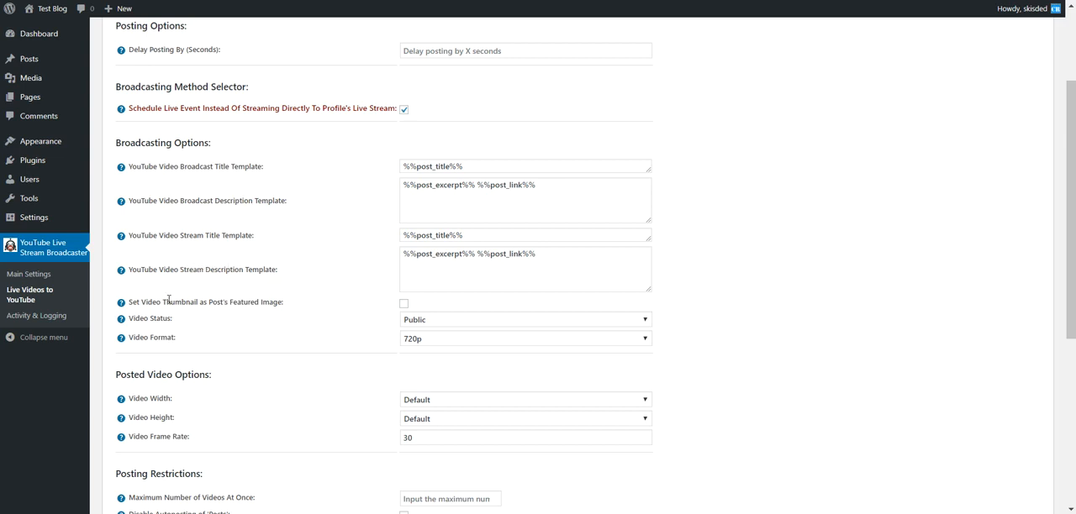
Examine the Set Video Thumbnail as Post's Featured Image option and the choices for Video Status and Video Format
left_click_drag(135, 300, 283, 302)
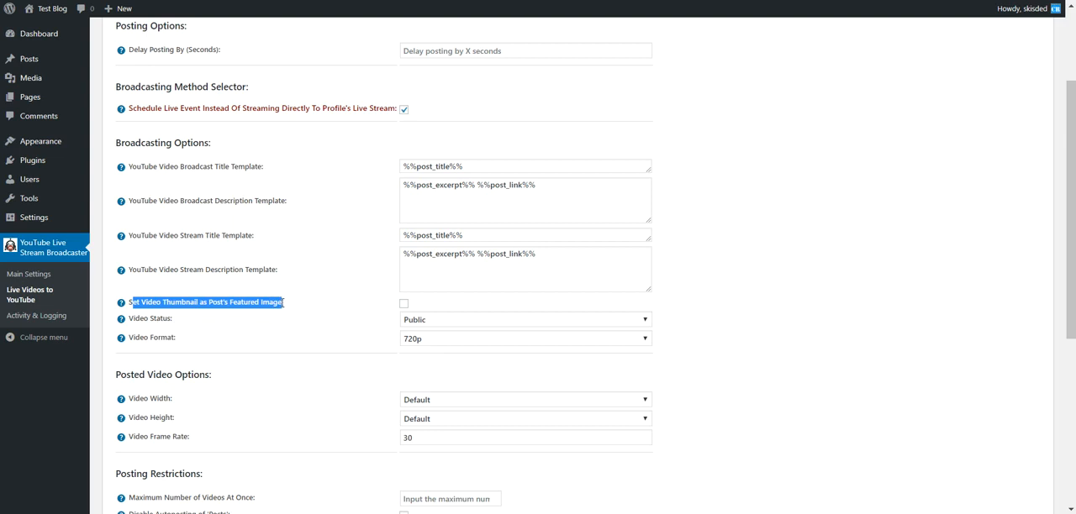
left_click(135, 303)
left_click_drag(131, 300, 197, 302)
double_click(182, 303)
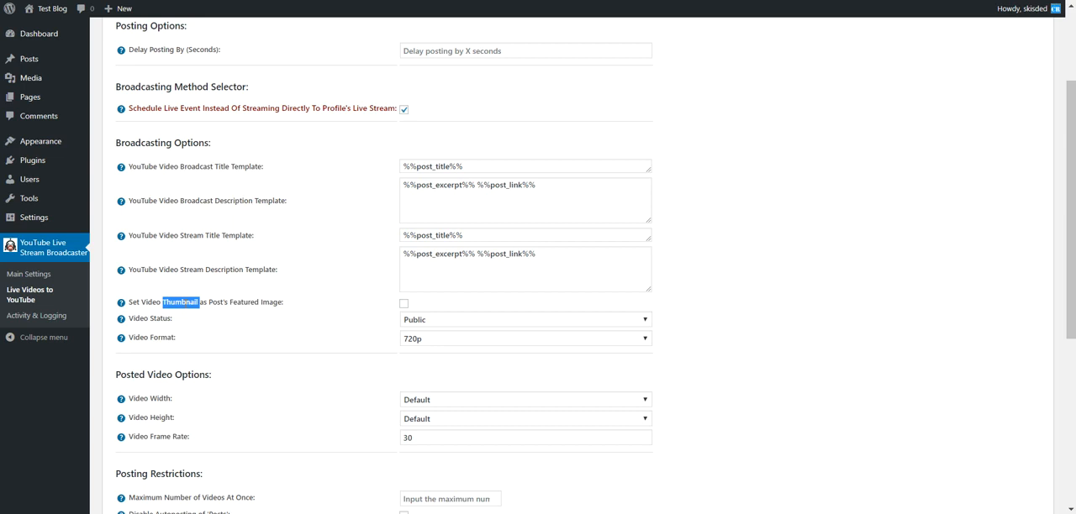
left_click_drag(140, 303, 197, 303)
left_click(157, 320)
left_click(416, 323)
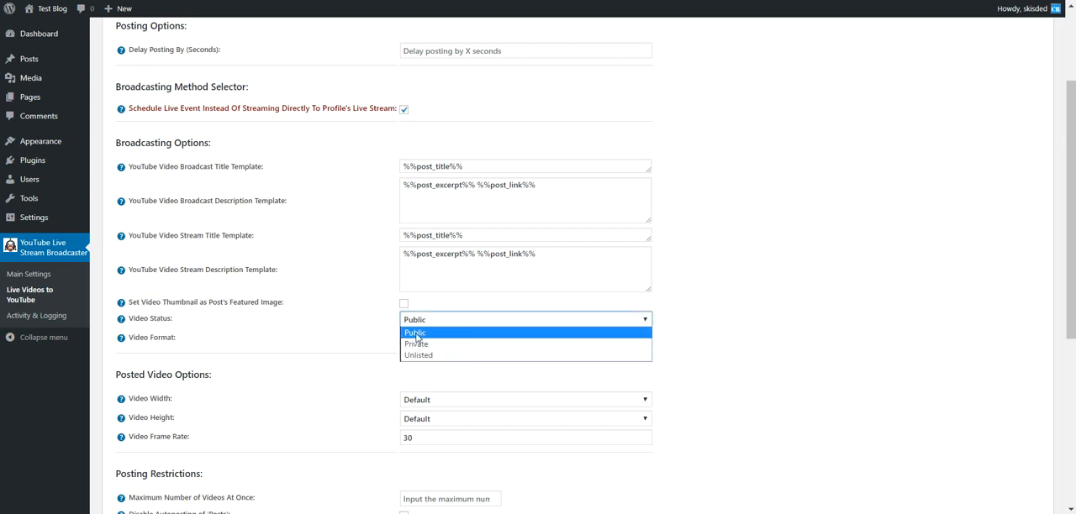
left_click(357, 345)
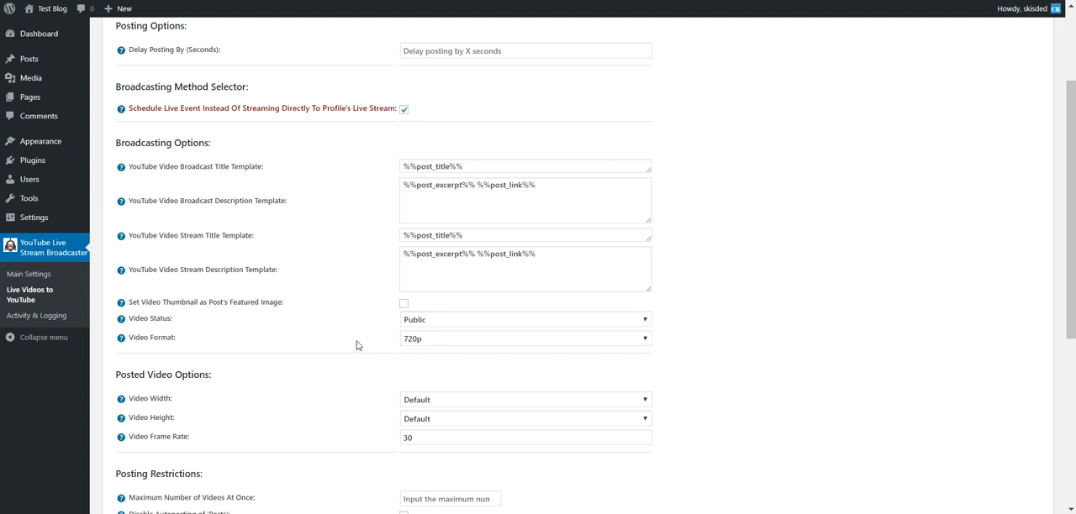
left_click(448, 341)
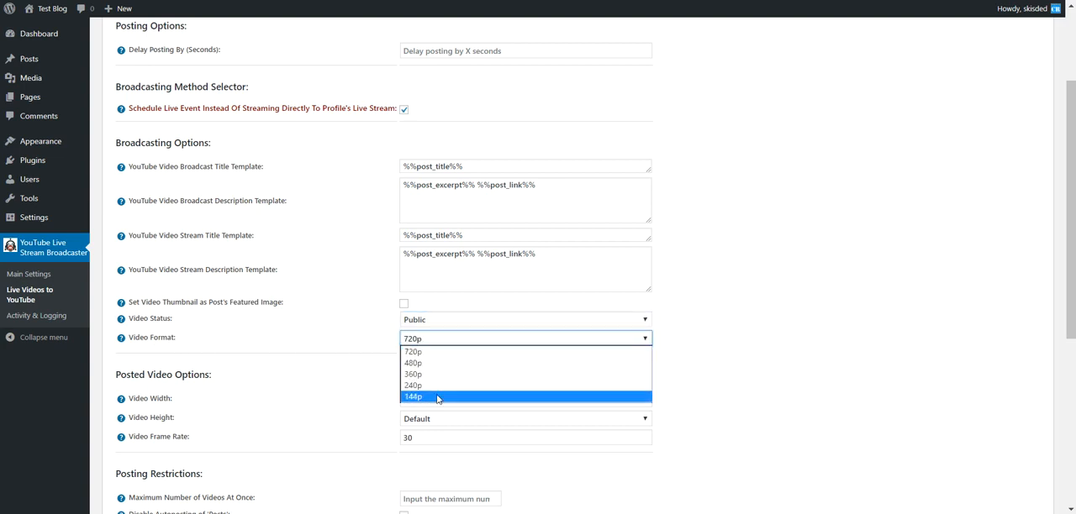
left_click(368, 337)
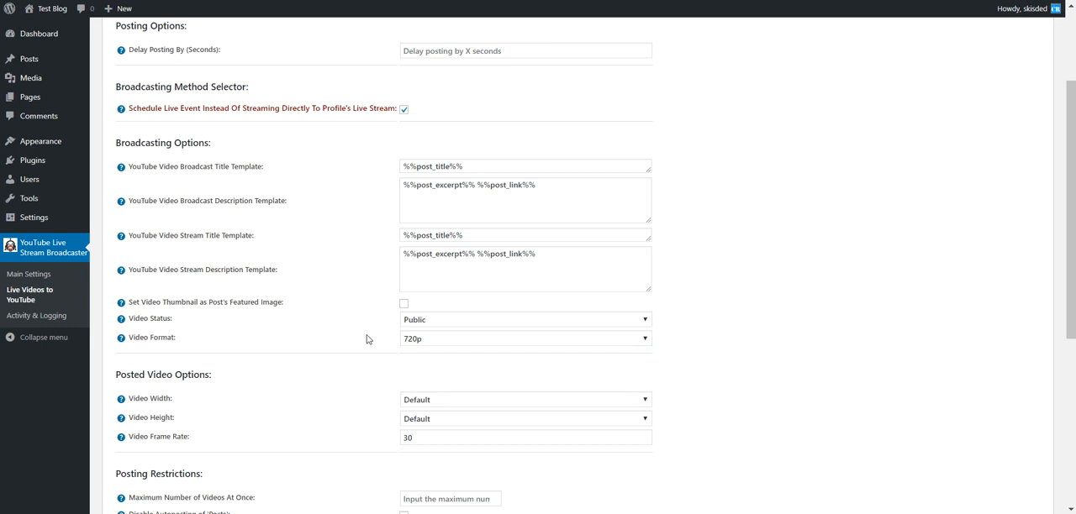
Examine the Posted Video Options, reviewing the available choices for Video Width and Video Height and the Video Frame Rate setting
scroll(368, 339, "up", 2)
scroll(368, 340, "down", 4)
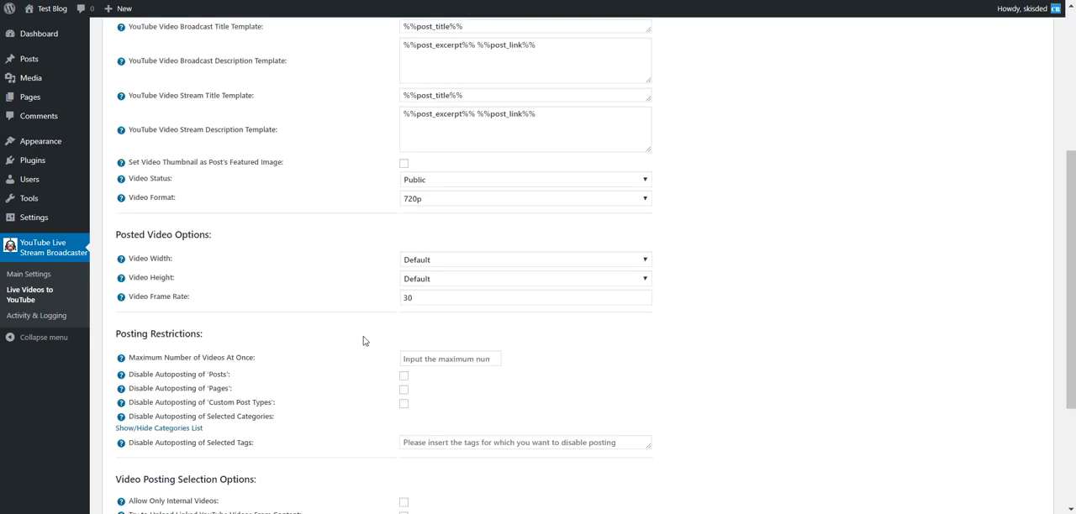
scroll(363, 340, "up", 1)
scroll(198, 311, "down", 1)
left_click_drag(150, 235, 210, 236)
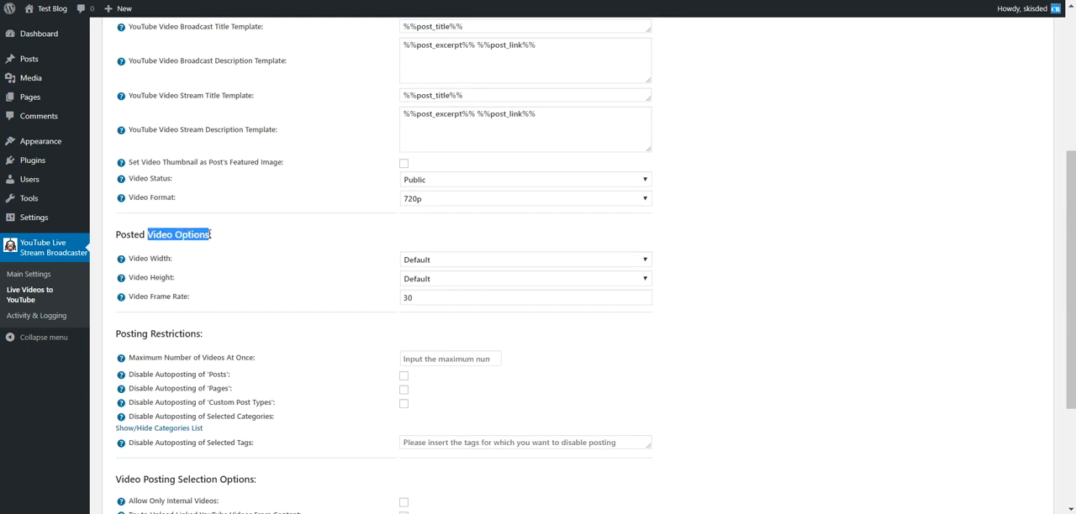
double_click(164, 258)
left_click(439, 261)
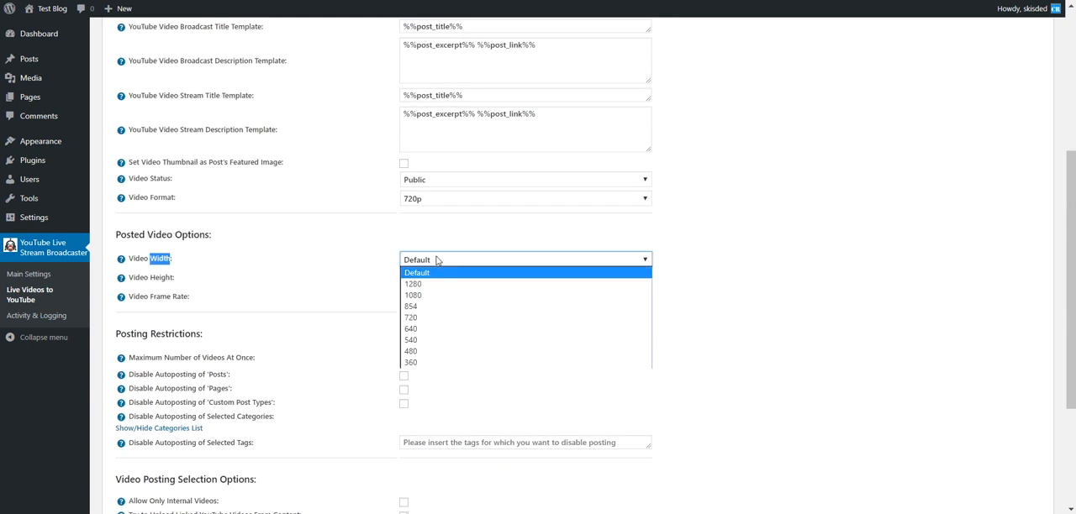
left_click(389, 279)
left_click(424, 280)
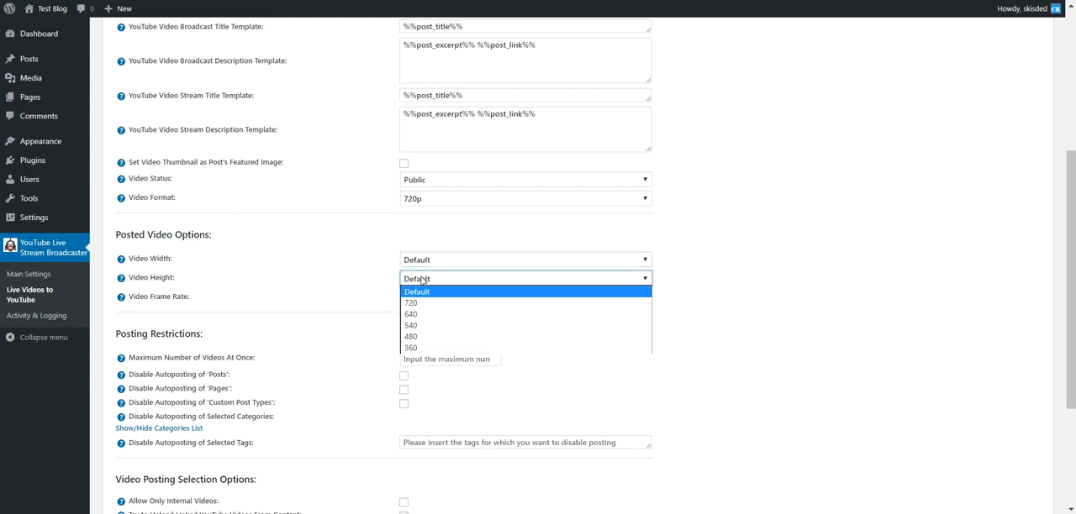
left_click(401, 259)
left_click(405, 263)
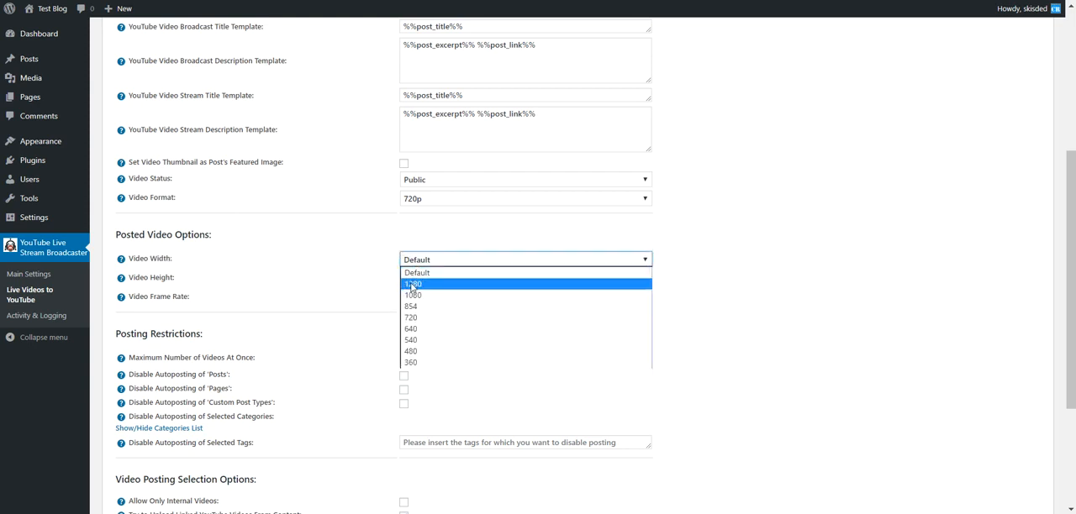
left_click(418, 273)
left_click(421, 279)
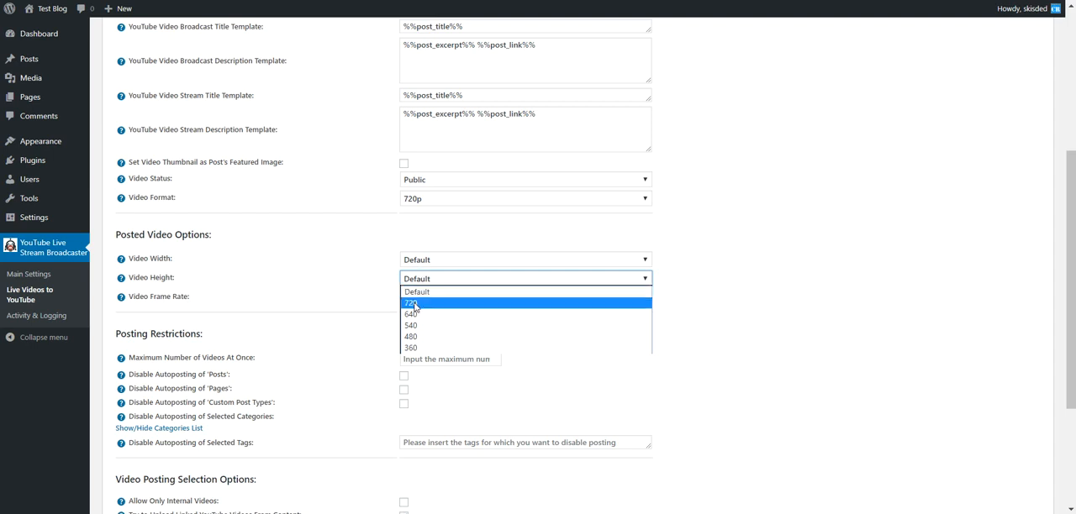
left_click(377, 296)
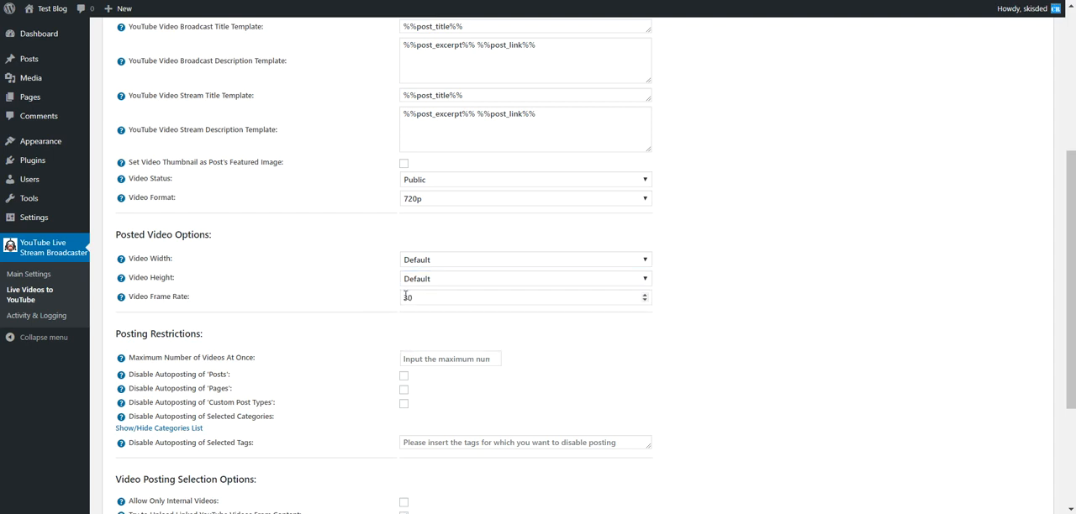
left_click_drag(419, 298, 309, 300)
left_click(306, 300)
Examine the Maximum Number of Videos At Once setting in Posting Restrictions, checking it against the broadcasting options
scroll(294, 372, "down", 2)
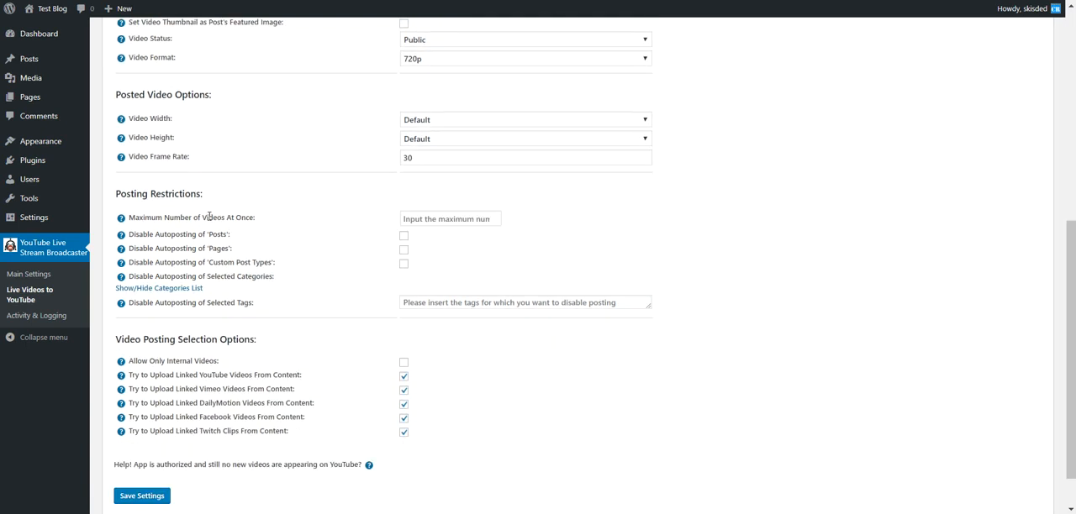
left_click_drag(160, 216, 253, 214)
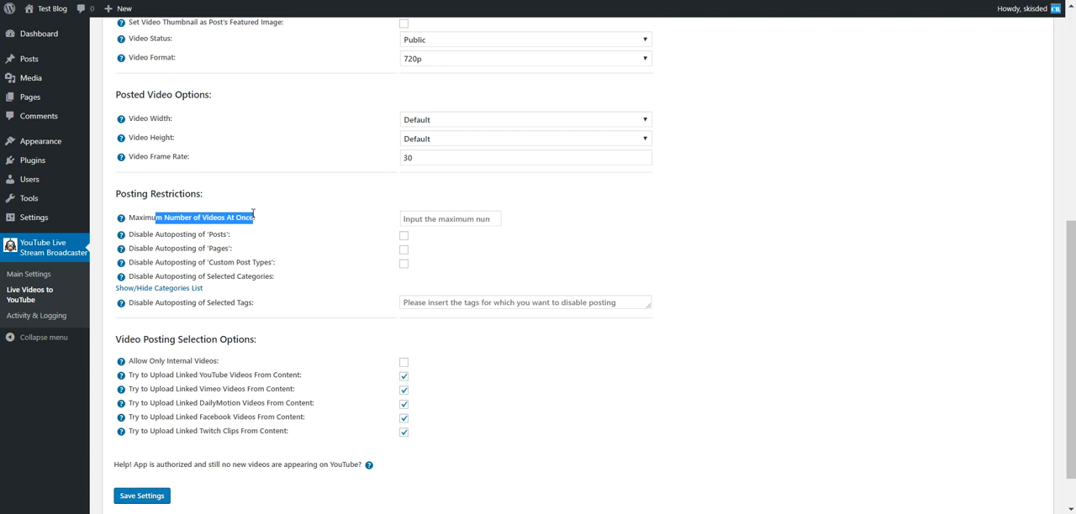
left_click(413, 216)
scroll(340, 266, "up", 6)
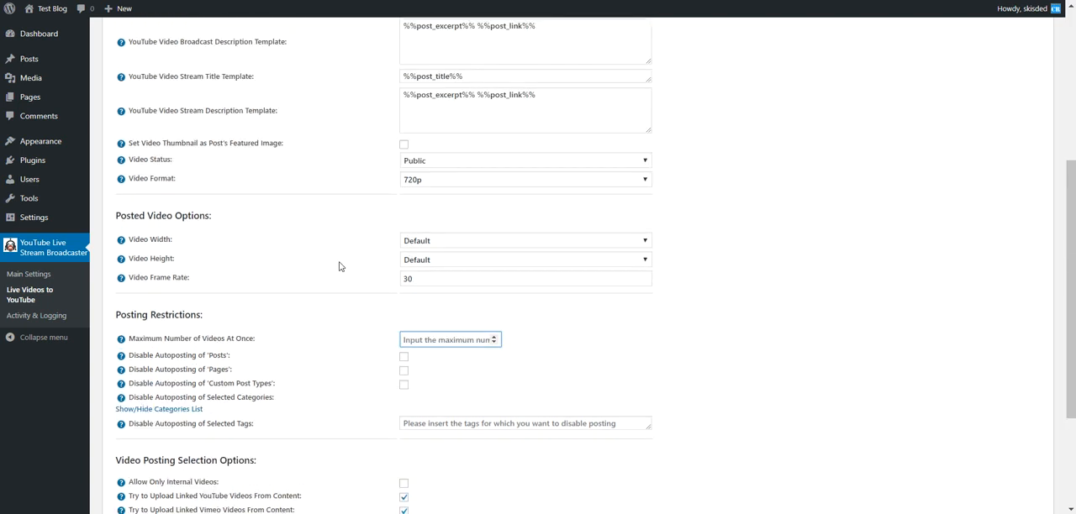
scroll(332, 274, "down", 2)
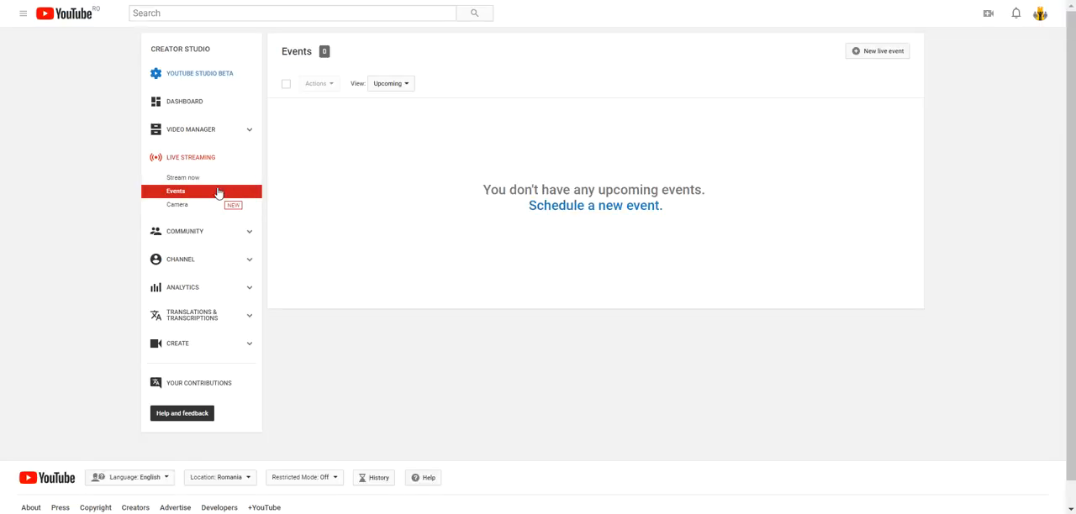
Switch to Creator Studio's Events page and check the Live now, Upcoming and Completed views in turn
left_click(380, 90)
left_click(400, 114)
left_click(390, 87)
left_click(396, 118)
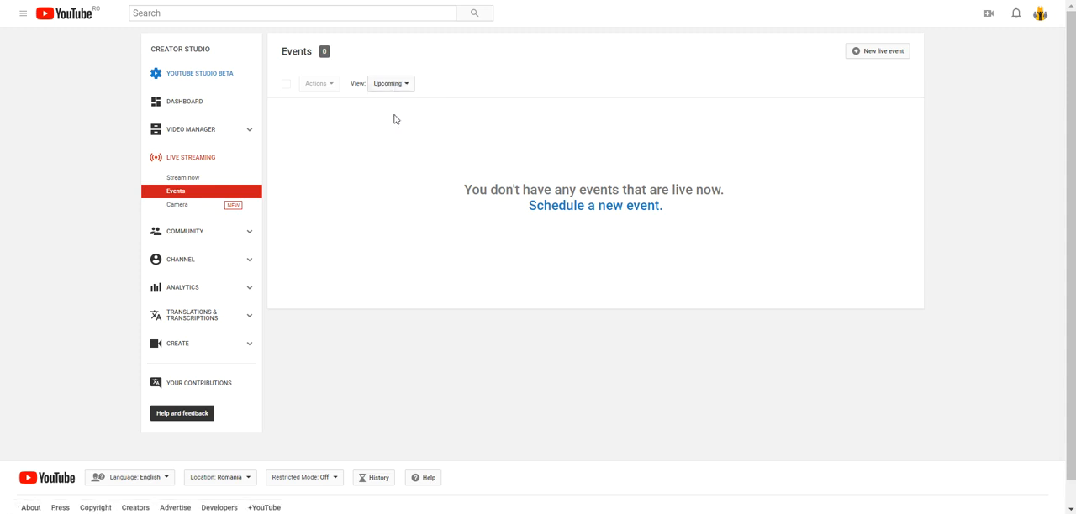
left_click(389, 86)
left_click(391, 130)
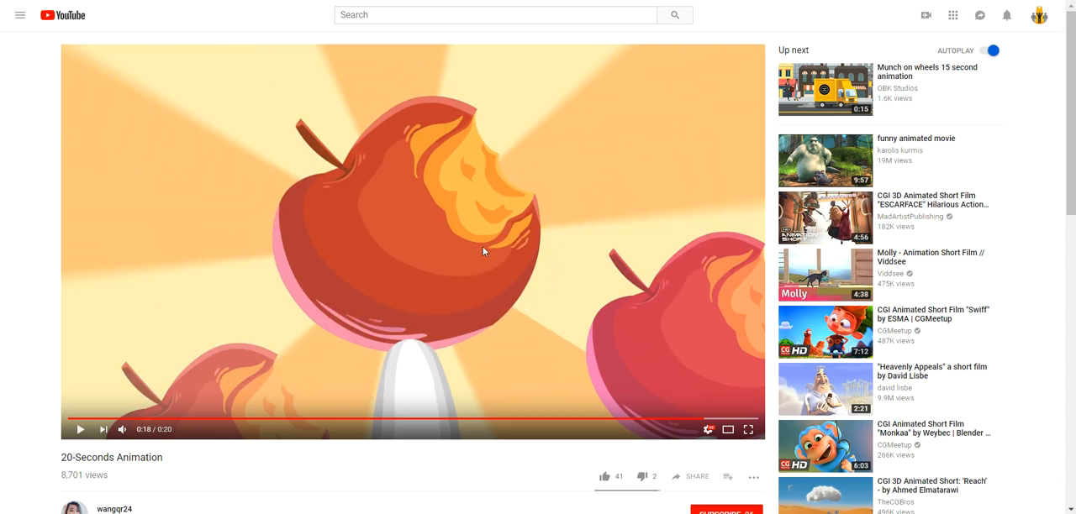
Open the "Heavenly Appeals" short film from the 20-Seconds Animation video's suggestions, pause it and select its page address for copying
scroll(483, 250, "down", 3)
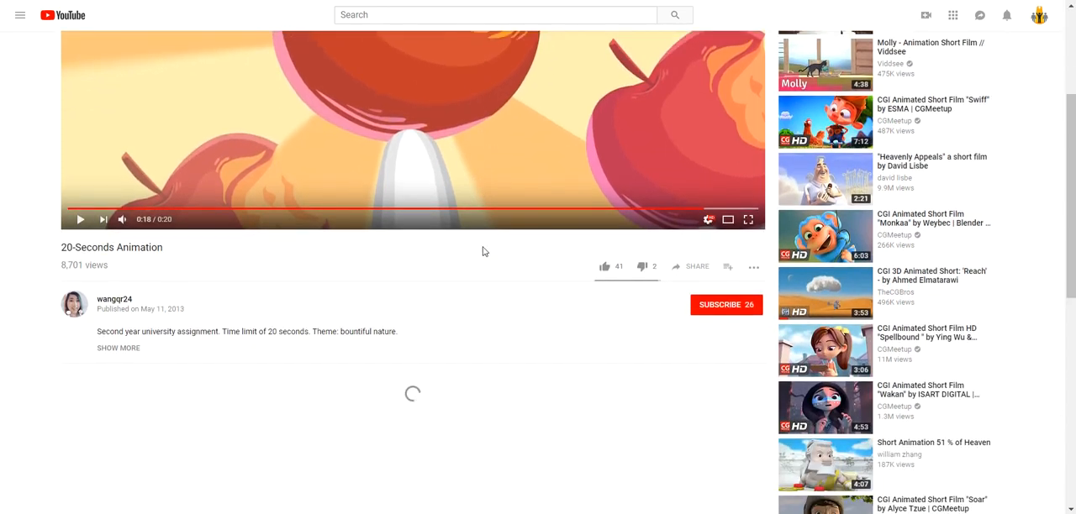
scroll(483, 250, "down", 1)
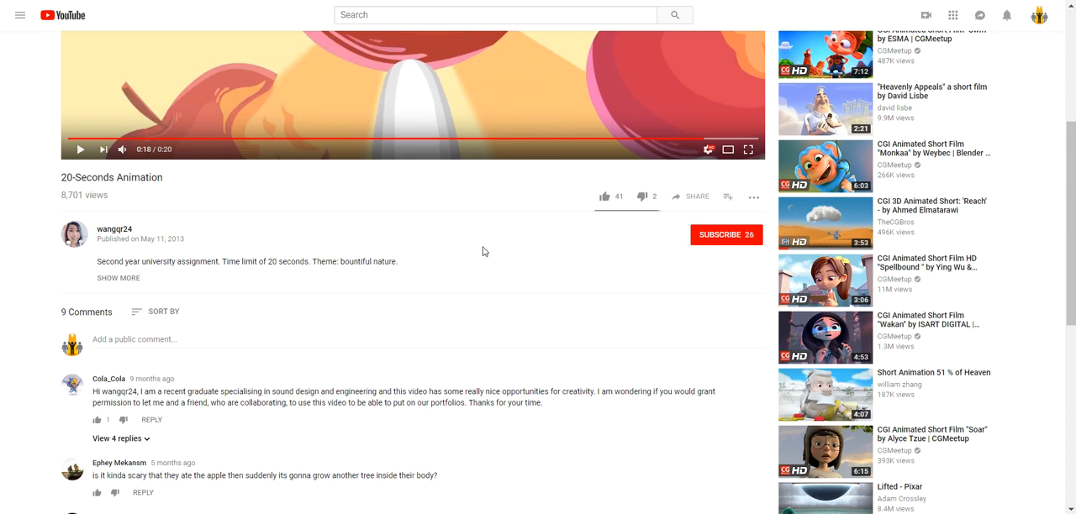
left_click(893, 90)
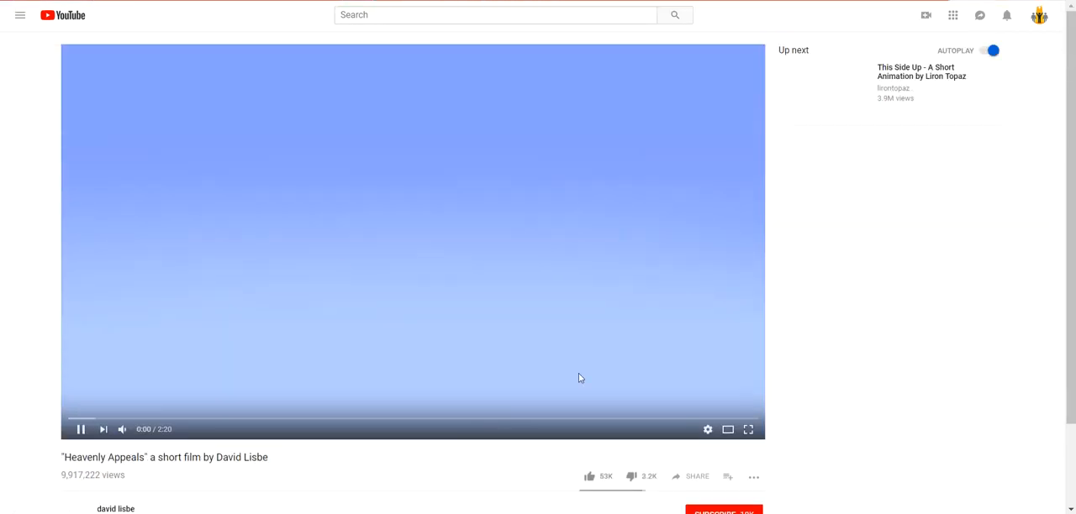
left_click(205, 228)
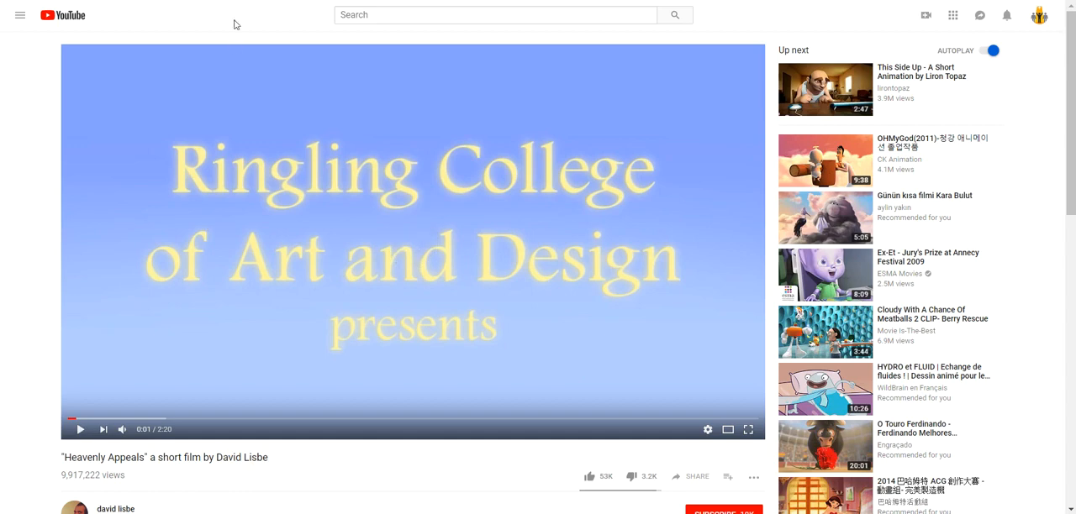
key("ctrl+l")
Start a new WordPress post from the published Live post, and save the plugin's Live Videos to YouTube settings
left_click(13, 149)
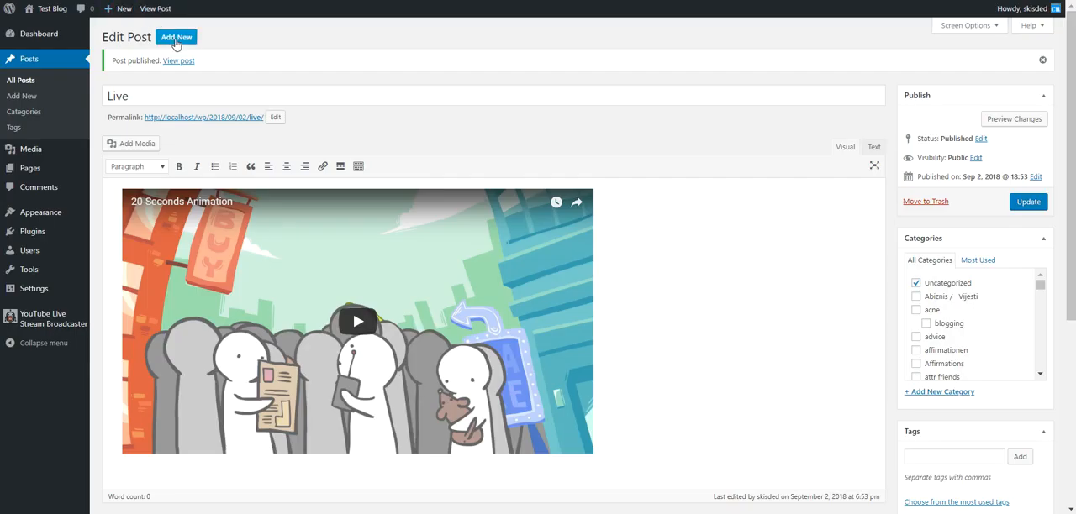
left_click(177, 40)
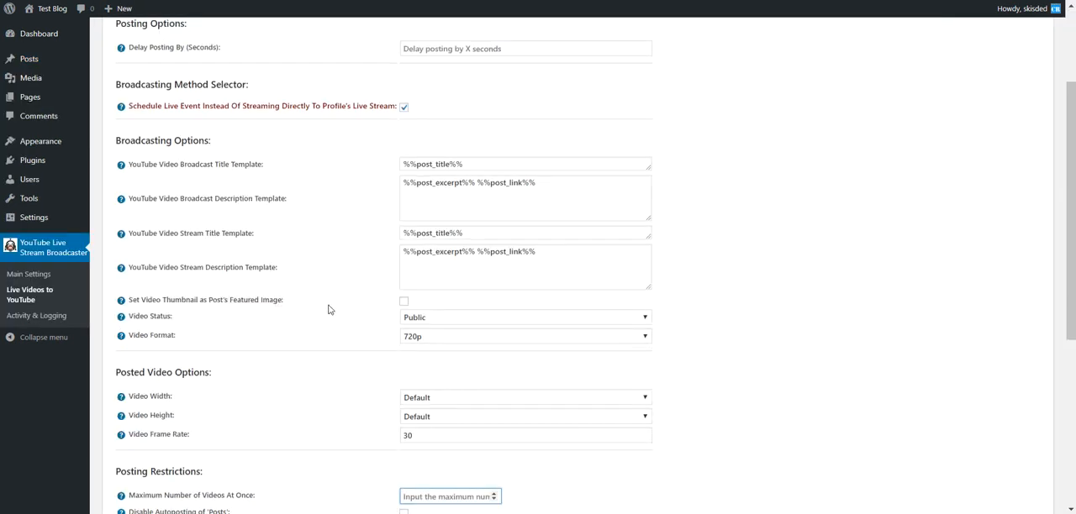
scroll(328, 308, "down", 3)
left_click(144, 497)
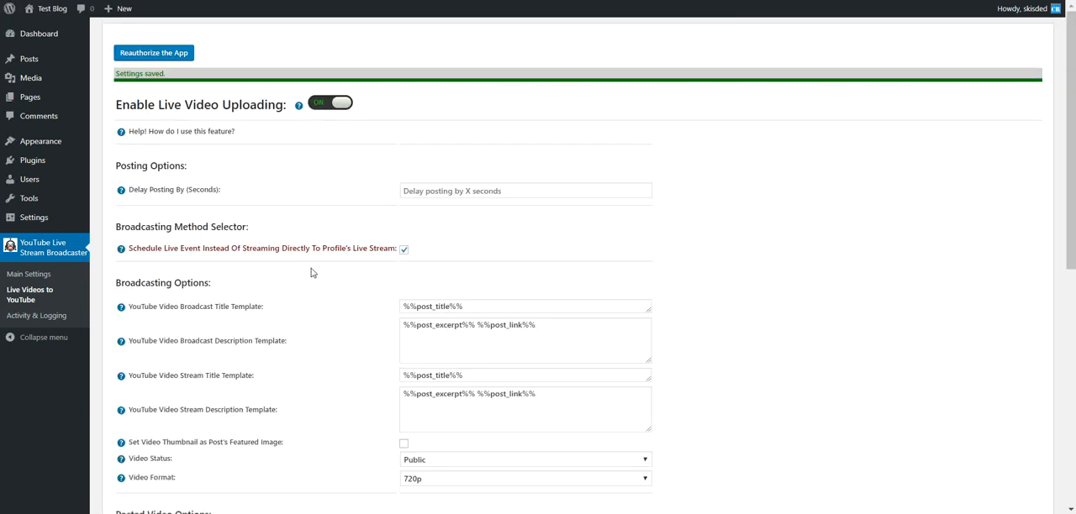
Examine the %%post_title%% placeholder in the YouTube Video Broadcast and Stream Title Templates
scroll(429, 218, "down", 2)
left_click_drag(464, 167, 398, 169)
double_click(197, 166)
double_click(191, 235)
left_click_drag(403, 236, 464, 236)
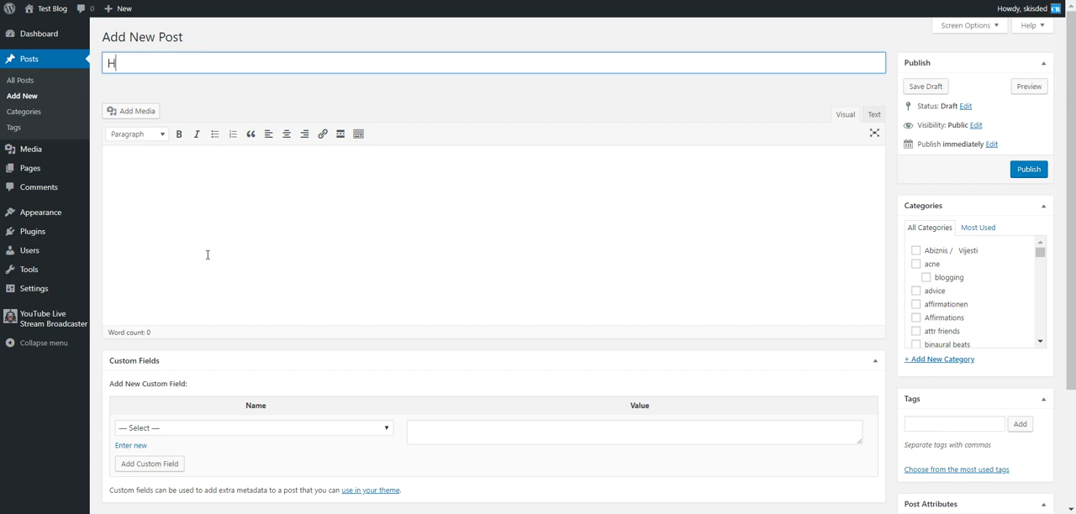
Title the new WordPress post "Live Stream from the Heavens"
key("ctrl+a")
type("S")
type("ive ")
type("Stream from t")
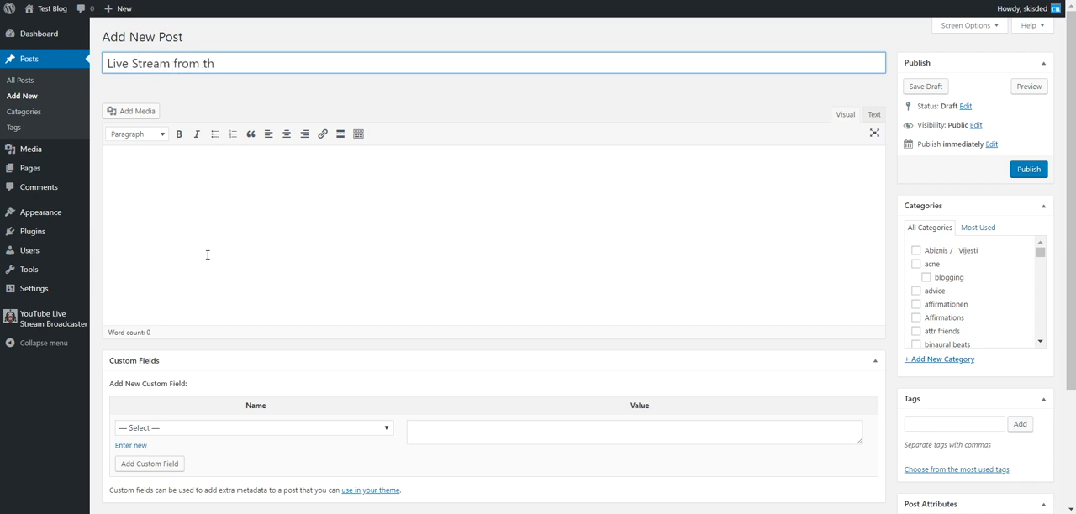
type("he Heavens")
Embed the "Heavenly Appeals" YouTube video in the post body by its link and publish the post
left_click(202, 266)
key("ctrl+v")
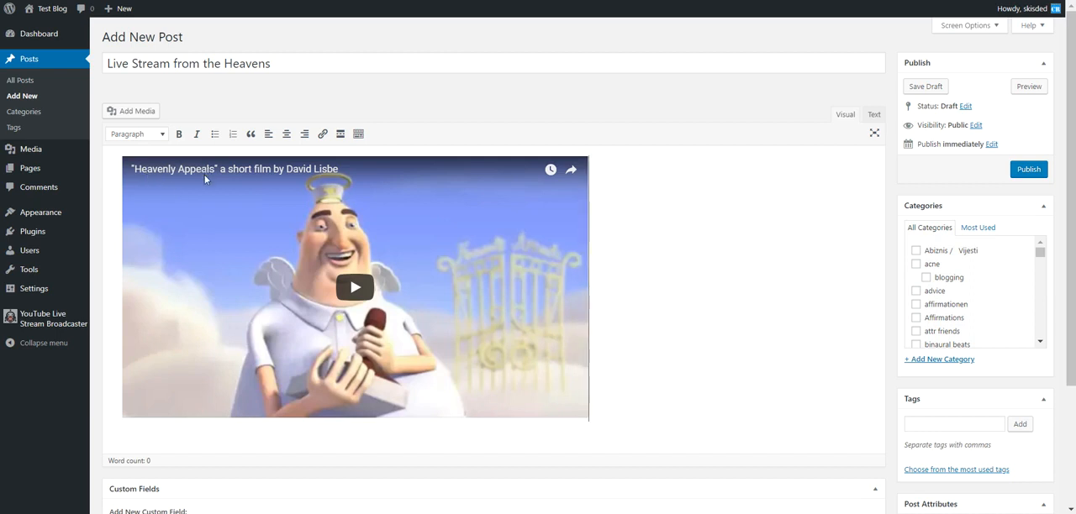
left_click(1026, 170)
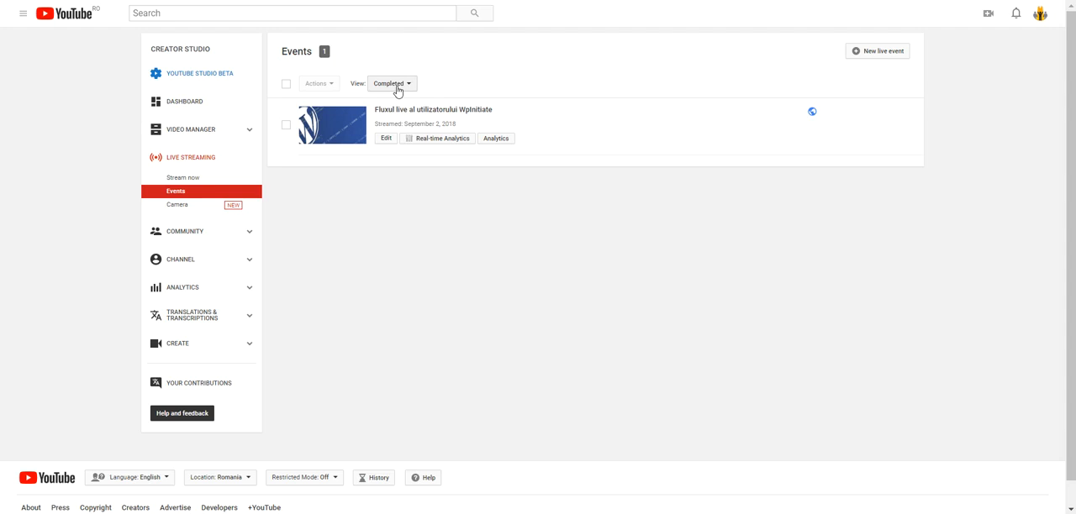
Filter the Creator Studio Events page to Live now and reload that view to check for the new broadcast
left_click(397, 84)
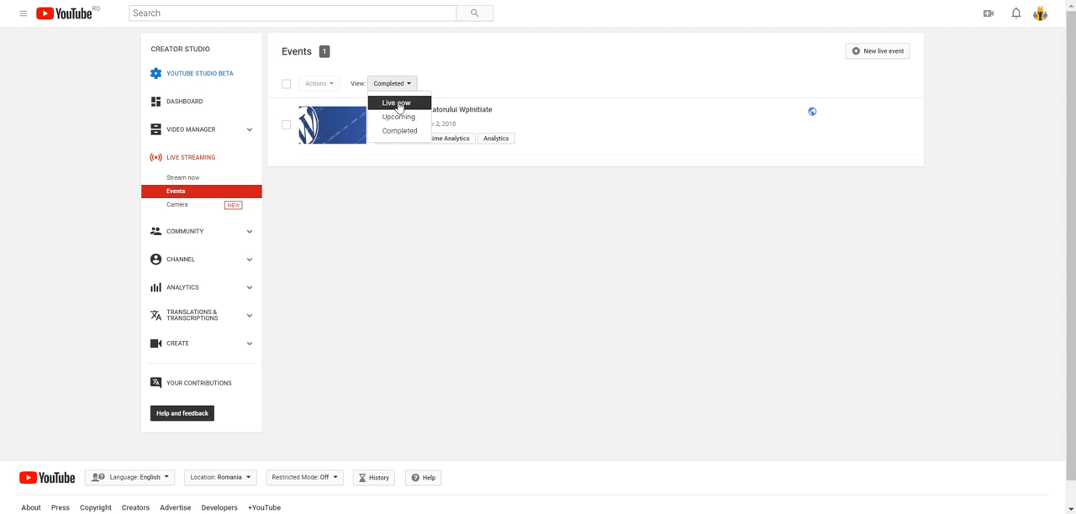
left_click(397, 104)
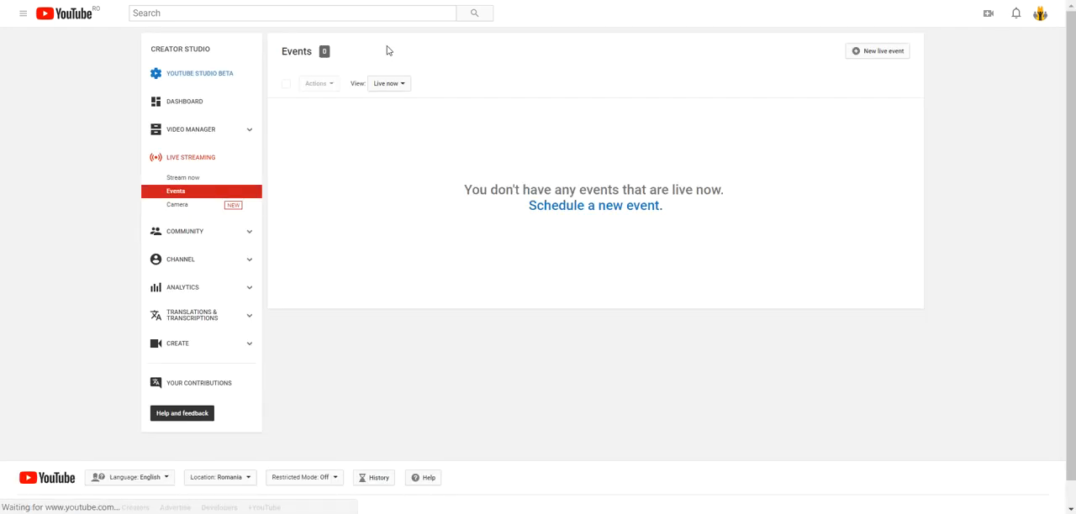
left_click(380, 87)
left_click(384, 102)
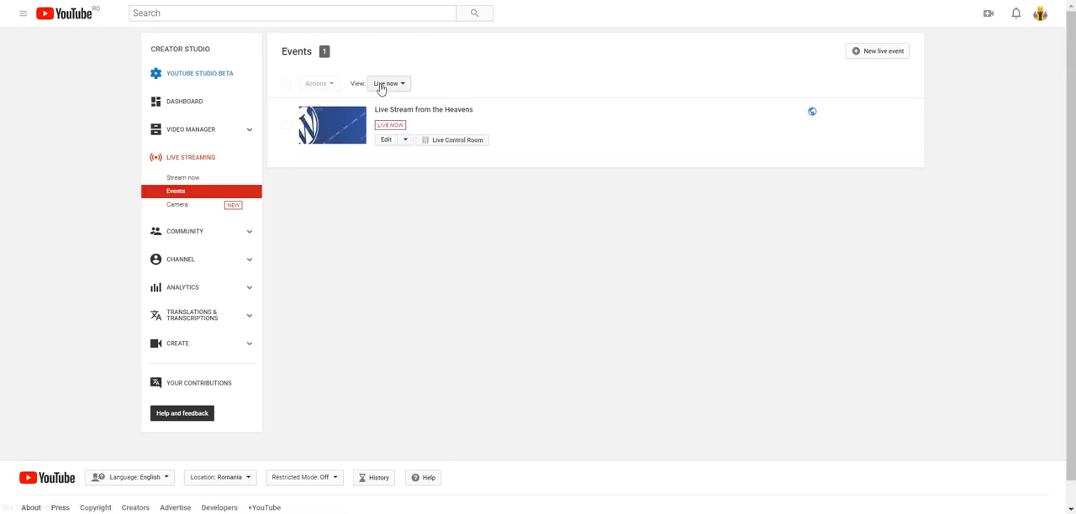
Open the "Live Stream from the Heavens" broadcast for viewing and access the player's settings
left_click(356, 121)
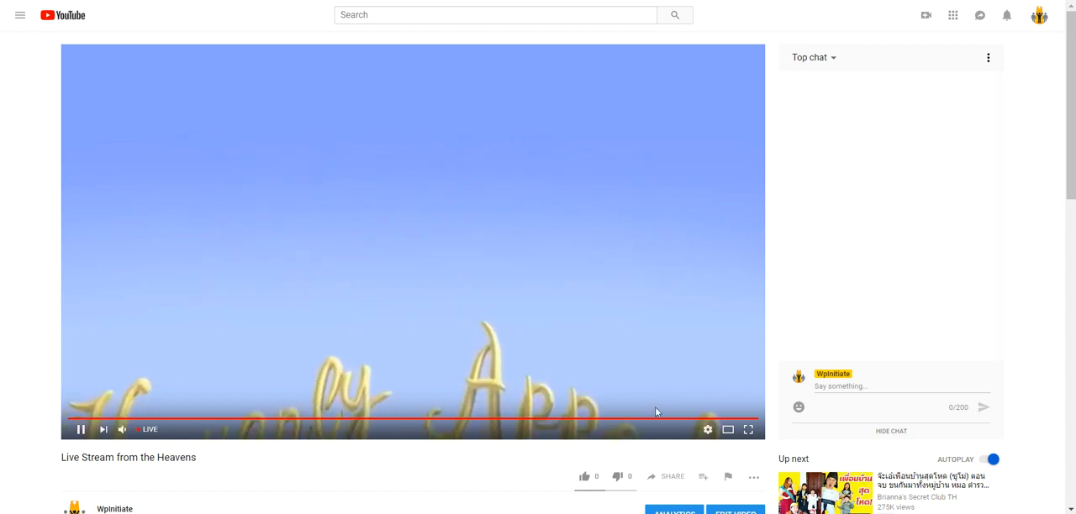
left_click(708, 429)
left_click(710, 400)
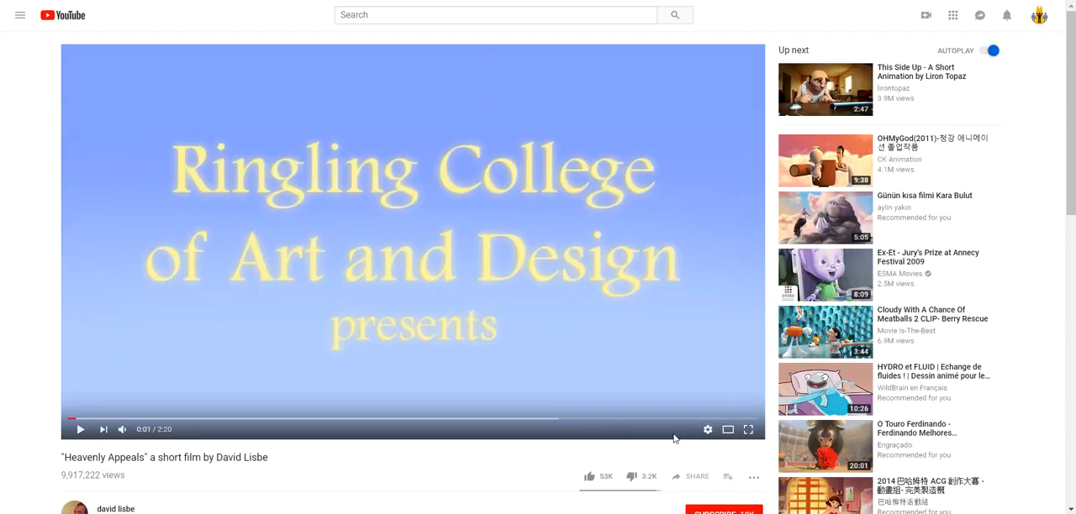
Check the quality options of the original "Heavenly Appeals" video and review the "Live Stream from the Heavens" playback and description
left_click(708, 429)
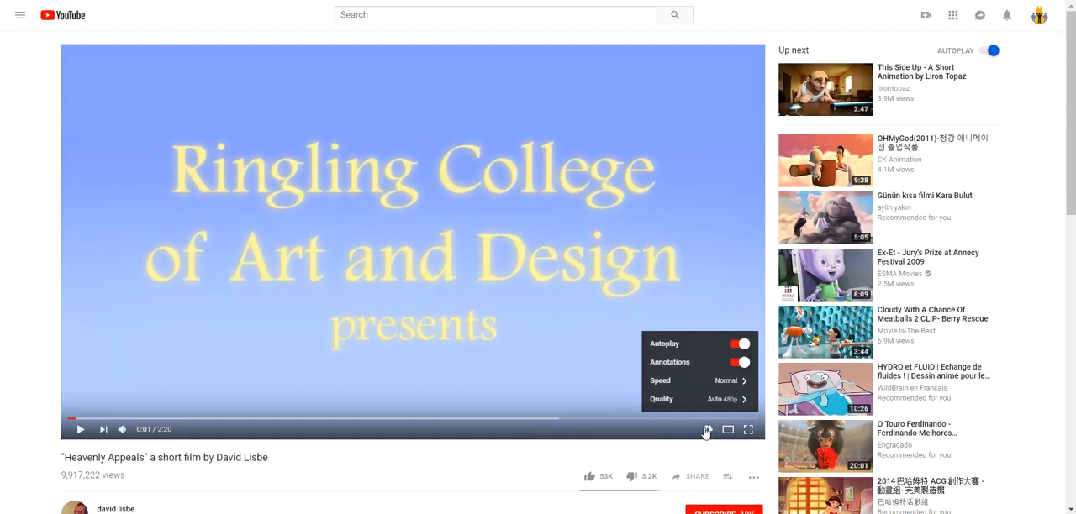
left_click(728, 400)
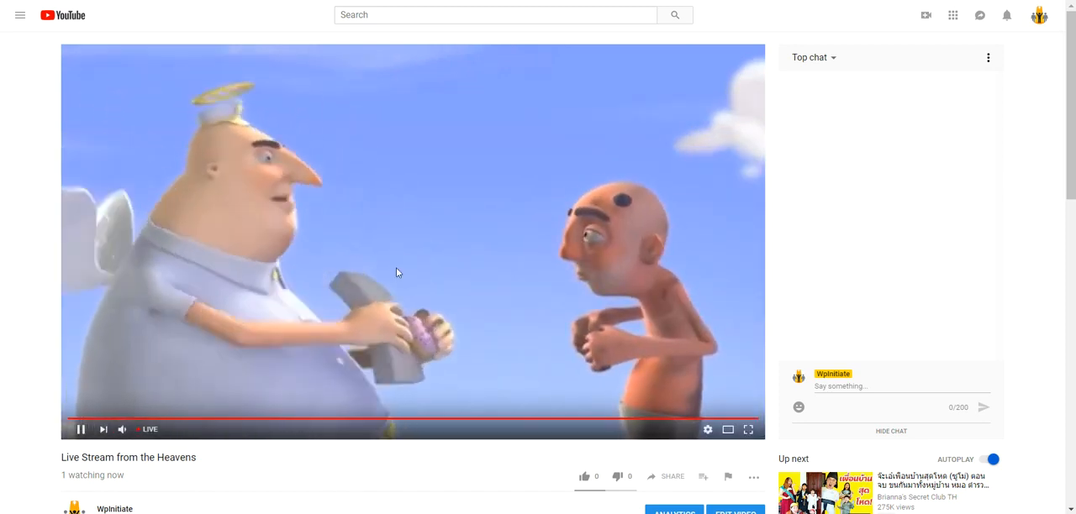
scroll(308, 268, "down", 2)
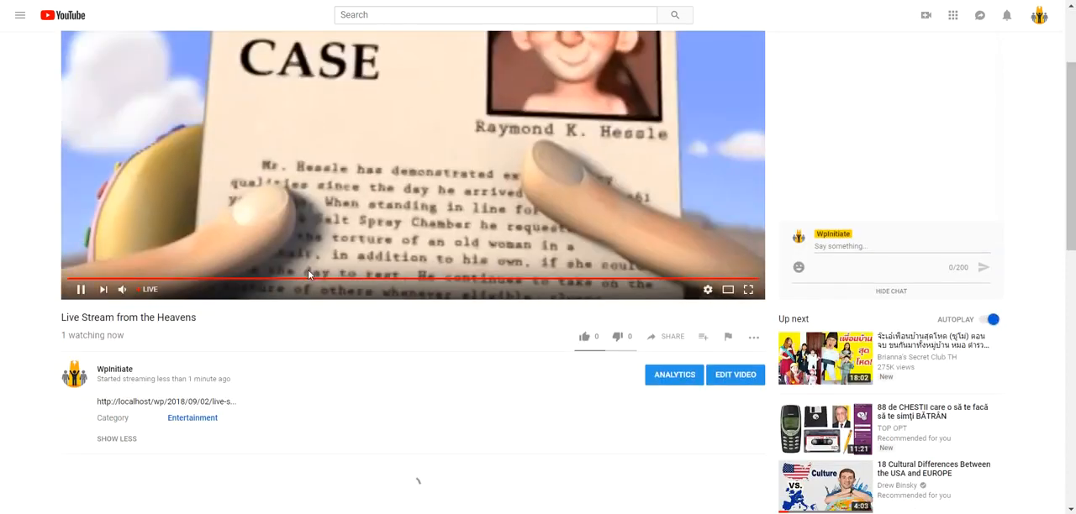
scroll(308, 269, "up", 1)
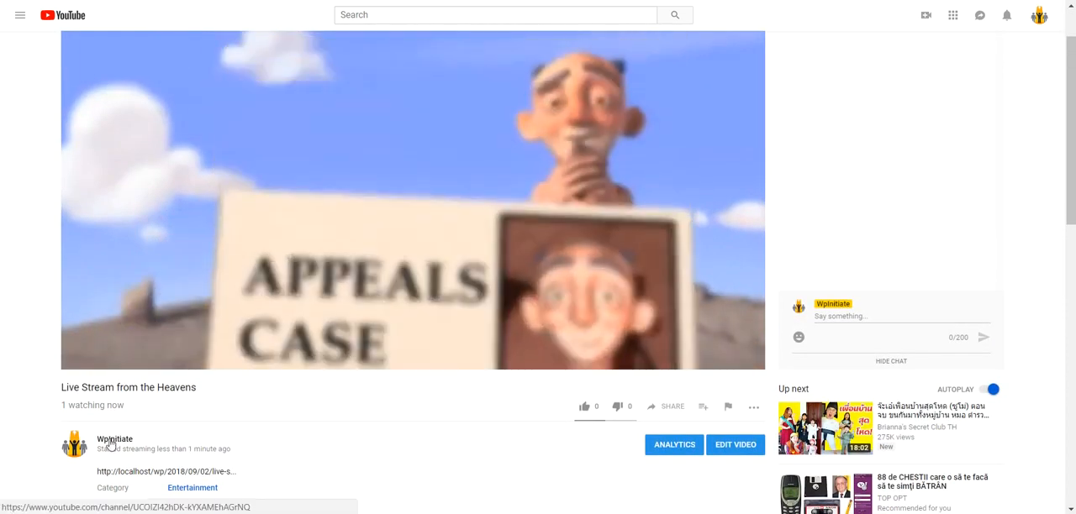
scroll(235, 329, "up", 1)
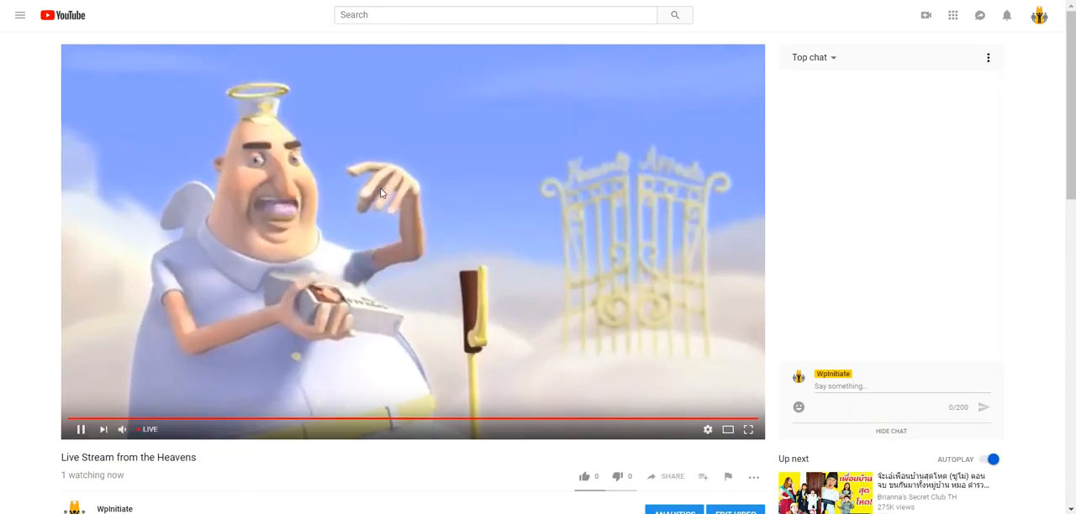
left_click(316, 216)
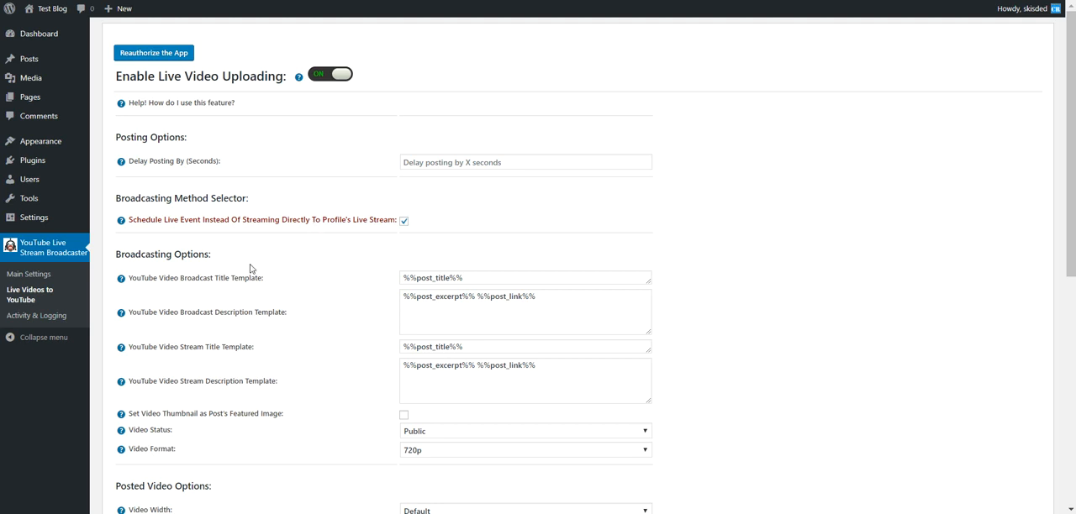
Switch off scheduling of live events to inspect the Server URL and Channel Stream Key fields, and switch scheduling back on
scroll(250, 268, "down", 1)
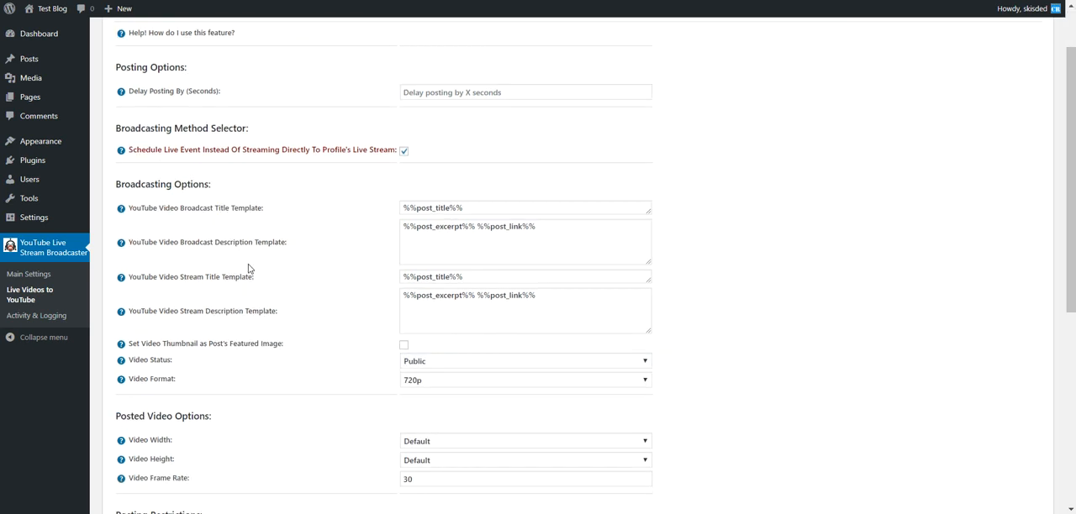
left_click(404, 152)
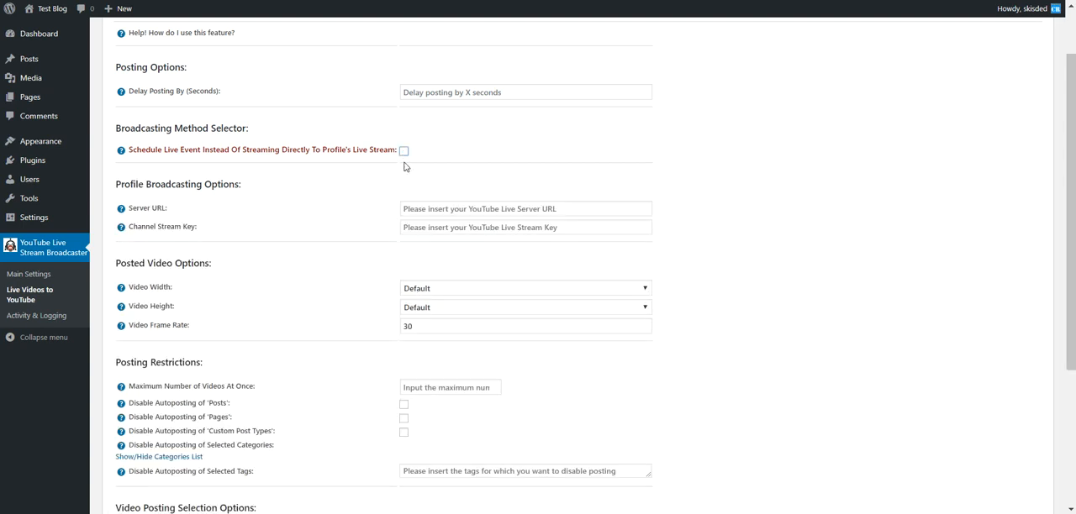
left_click(410, 208)
key("Tab")
left_click(404, 151)
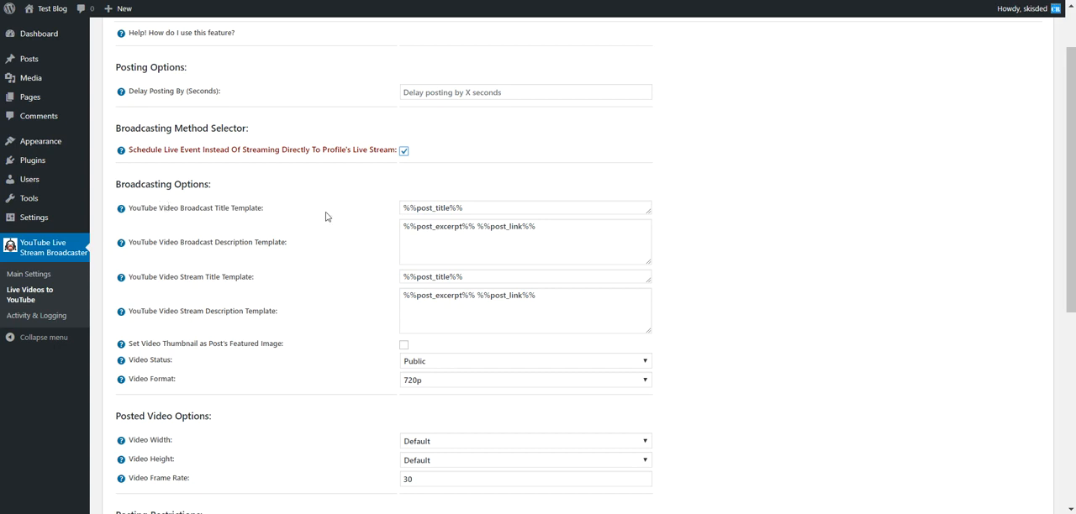
Review the broadcast and stream template settings and read which shortcodes the broadcast title template supports
double_click(182, 211)
double_click(202, 242)
double_click(201, 277)
double_click(192, 311)
left_click(150, 207)
mouse_move(124, 212)
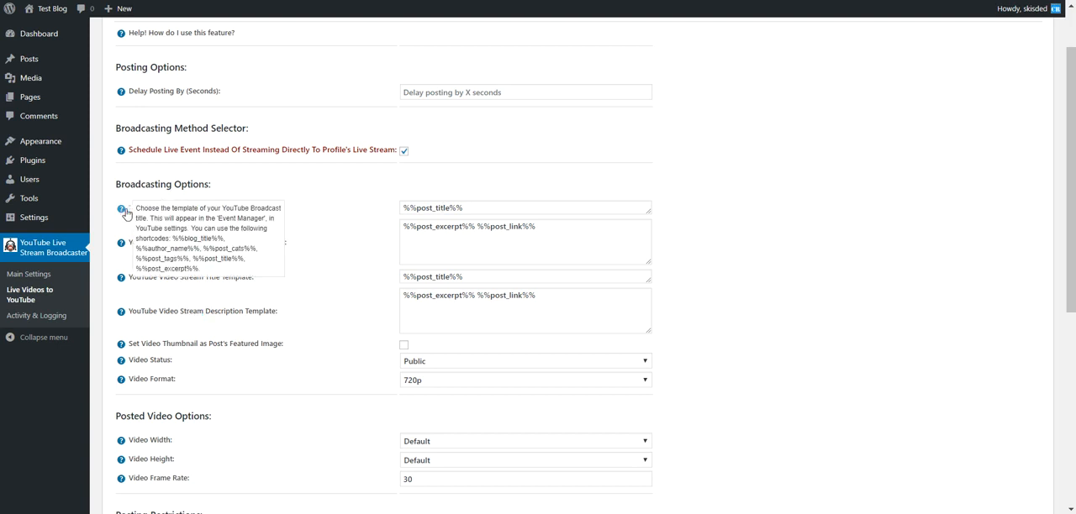
double_click(176, 239)
left_click_drag(177, 241, 223, 241)
left_click_drag(142, 251, 258, 250)
left_click_drag(141, 259, 233, 259)
double_click(442, 205)
left_click(197, 229)
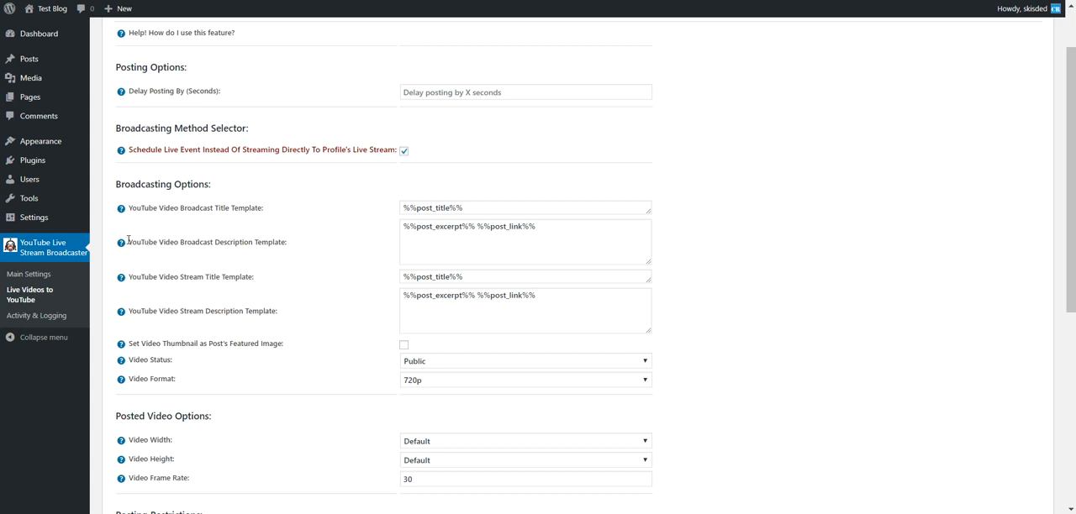
Read the help text on shortcodes for the YouTube Video Broadcast Description Template
mouse_move(121, 243)
left_click_drag(200, 274, 266, 274)
left_click_drag(143, 285, 229, 285)
left_click(152, 295)
left_click_drag(154, 296, 232, 314)
left_click(160, 316)
left_click_drag(157, 324, 247, 325)
Try 1 and 5 as the Maximum Number of Videos At Once under Posting Restrictions, and clear the field
scroll(186, 306, "down", 1)
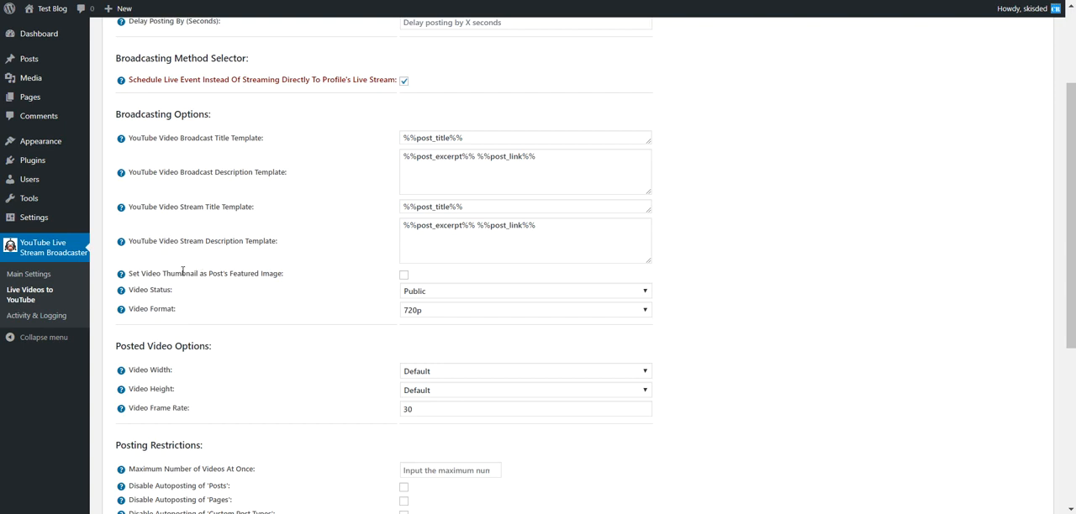
scroll(181, 270, "down", 2)
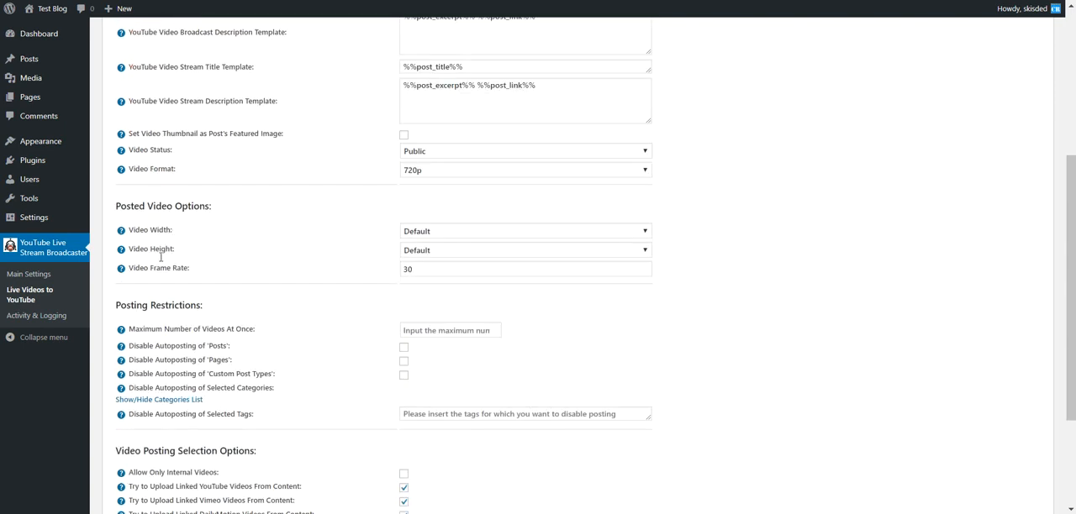
scroll(160, 248, "down", 1)
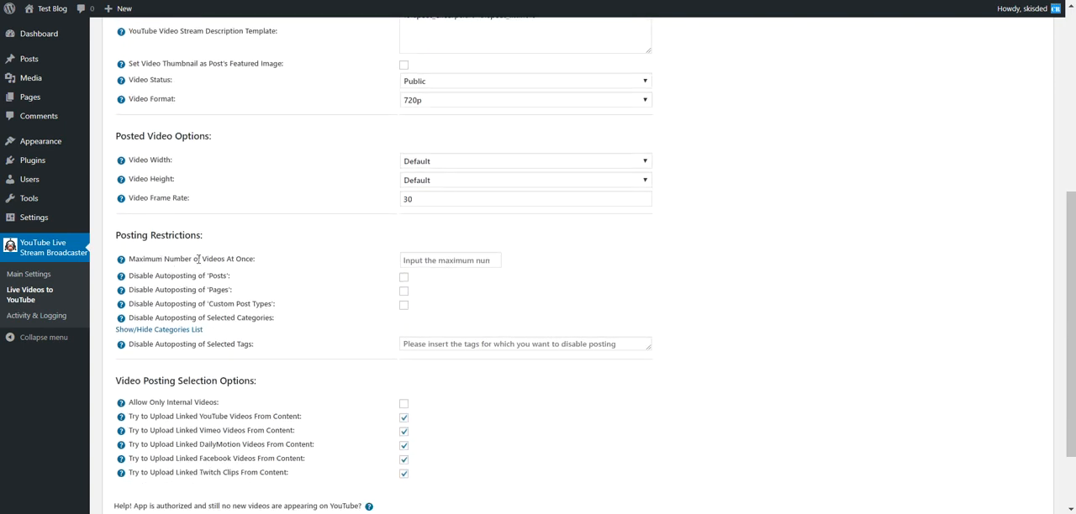
left_click_drag(131, 261, 255, 260)
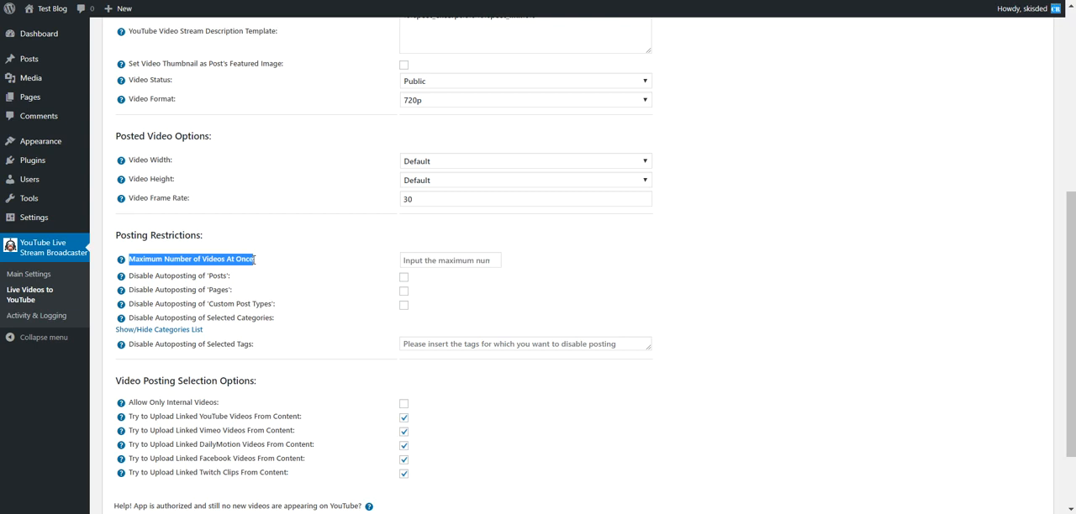
left_click(413, 265)
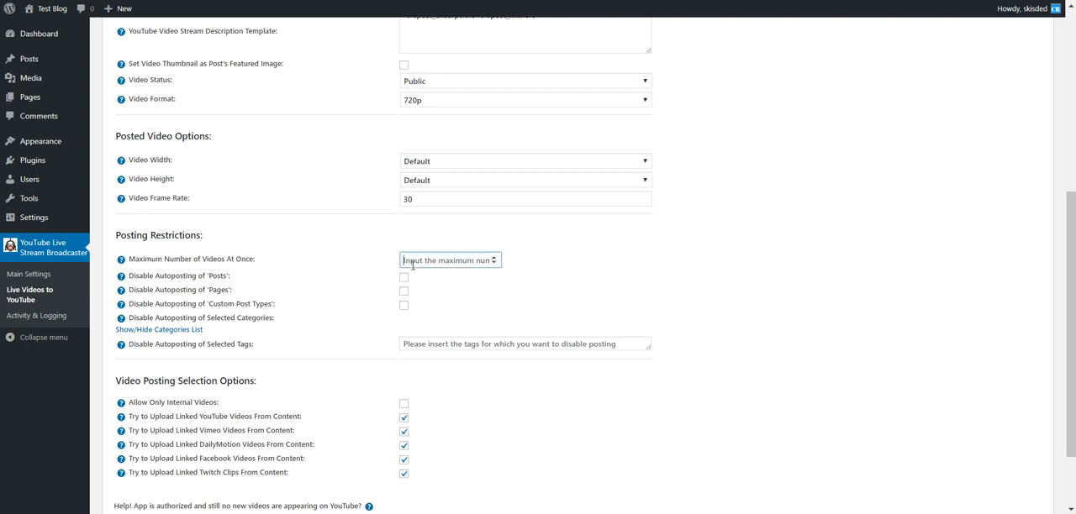
type("1")
left_click(384, 261)
left_click(426, 260)
left_click(383, 267)
double_click(403, 259)
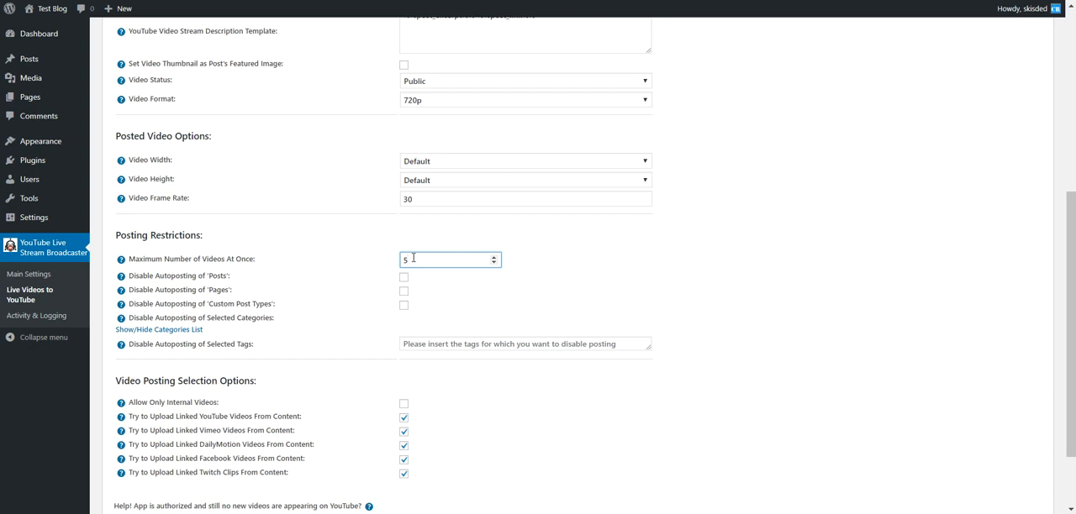
key("BackSpace")
left_click(310, 248)
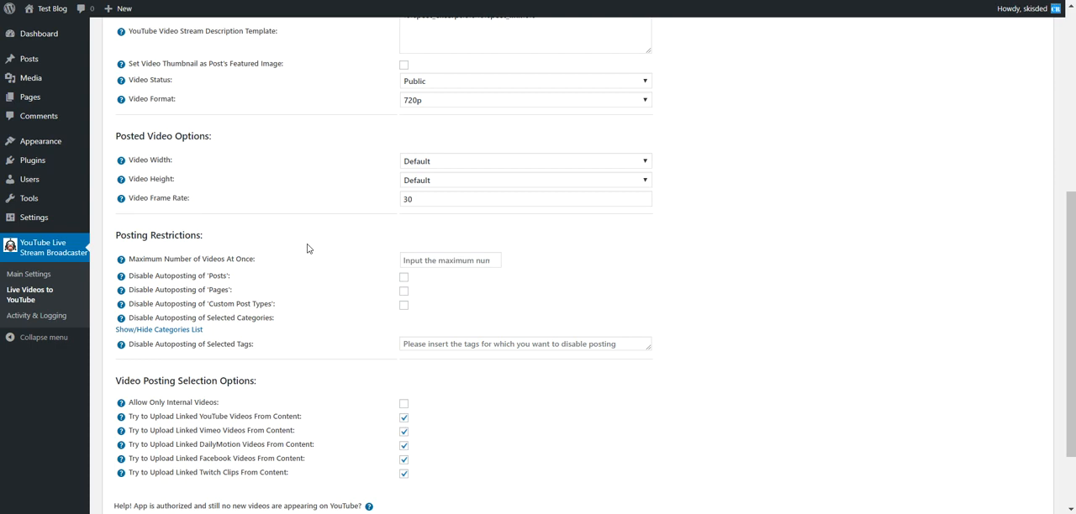
Examine the Posting Restrictions that disable autoposting by post type, category and tag
double_click(154, 278)
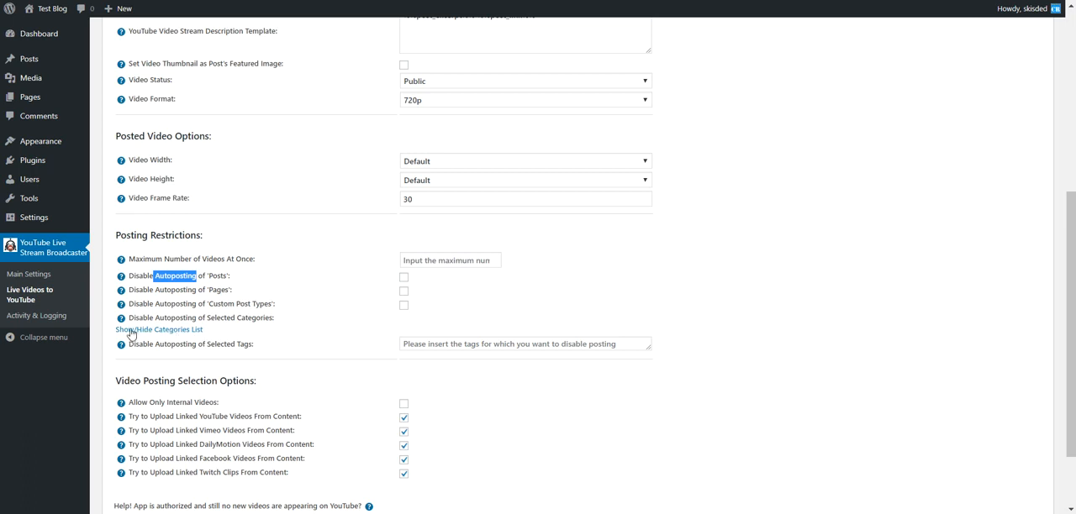
scroll(130, 334, "down", 2)
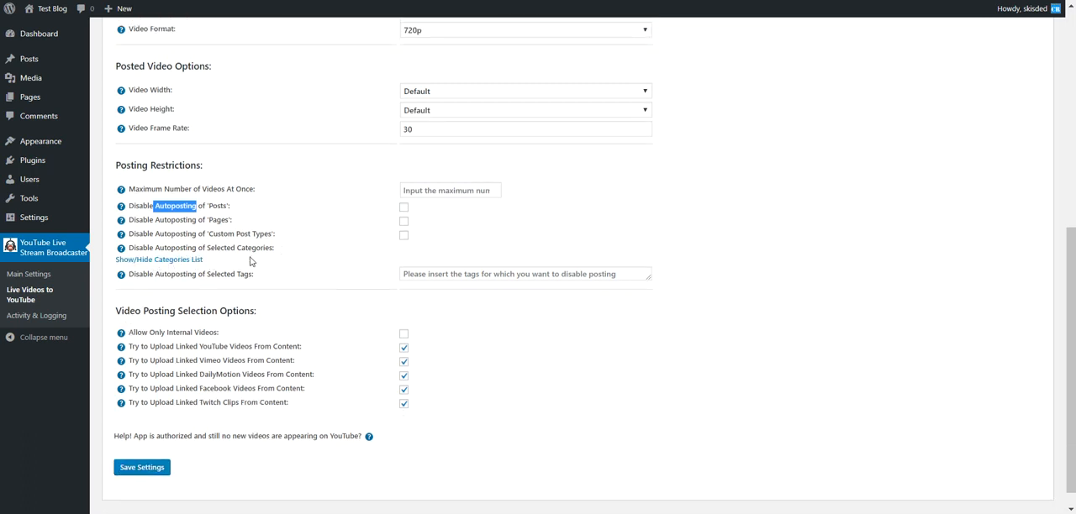
scroll(252, 263, "down", 1)
double_click(172, 252)
left_click(225, 252)
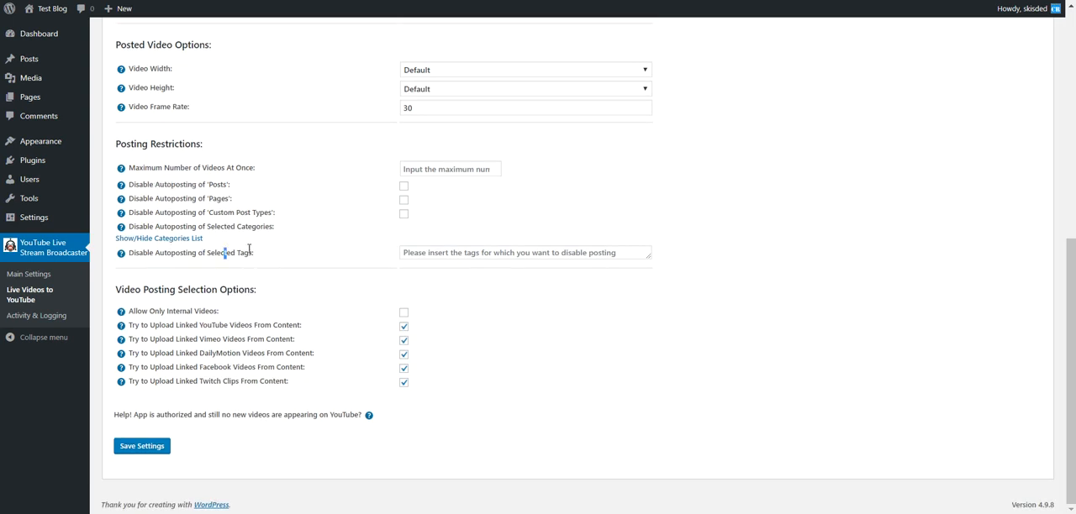
Enter the example tags "tag1,tag2" for Disable Autoposting of Selected Tags and clear them
left_click(429, 253)
type("tag1,tag2")
key("ctrl+a")
key("BackSpace")
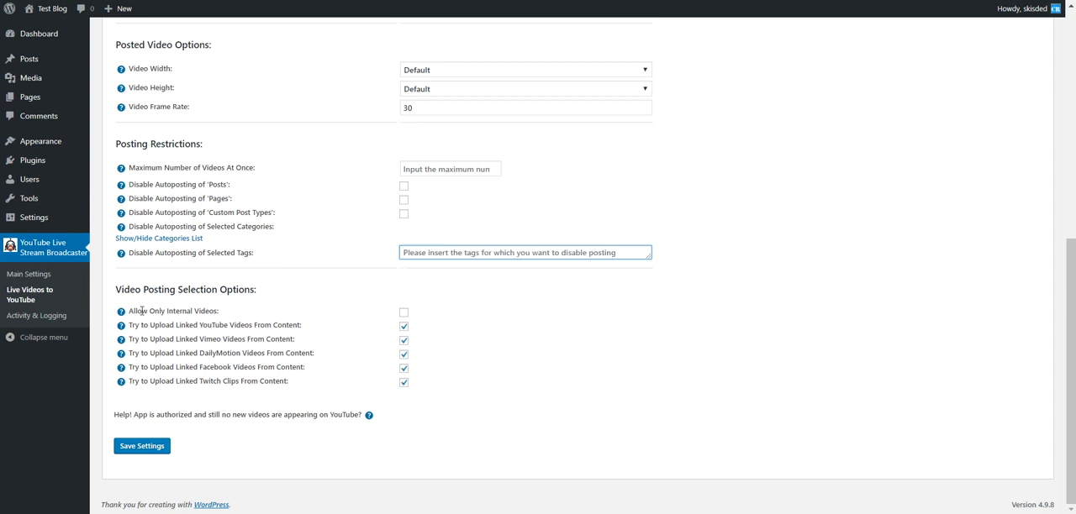
Examine the Video Posting Selection Options for internal videos and linked YouTube, Vimeo, DailyMotion, Facebook and Twitch content
double_click(208, 311)
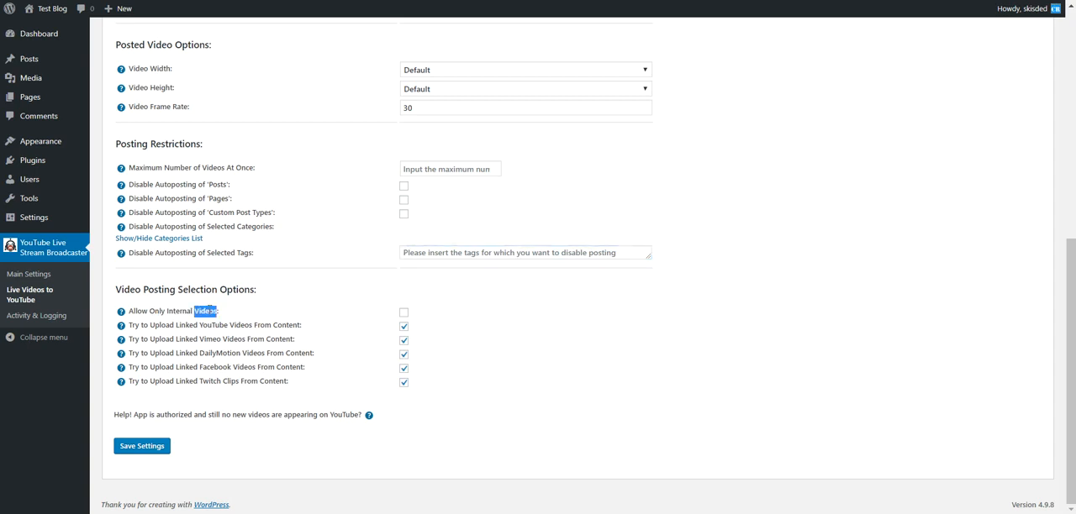
left_click_drag(154, 326, 195, 328)
double_click(214, 326)
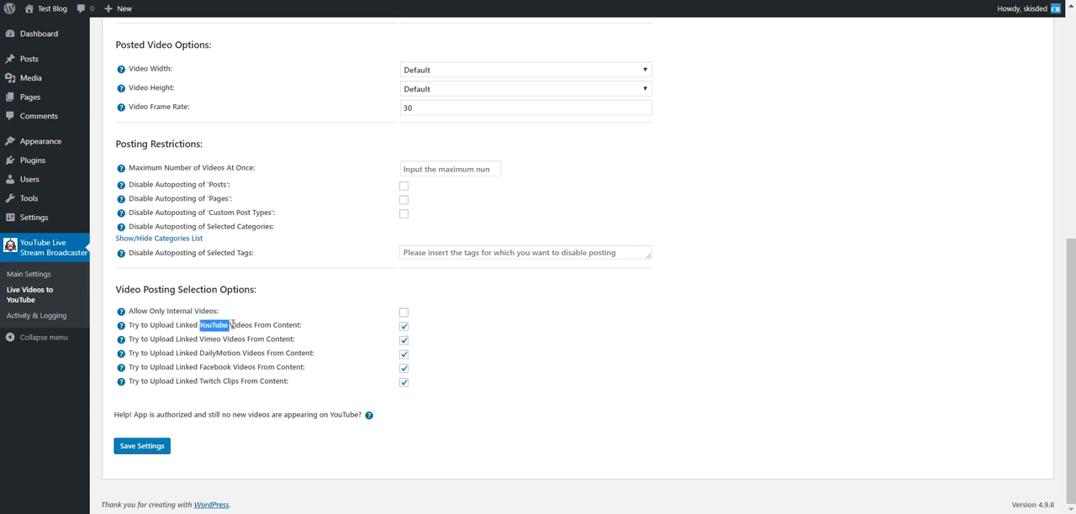
double_click(210, 339)
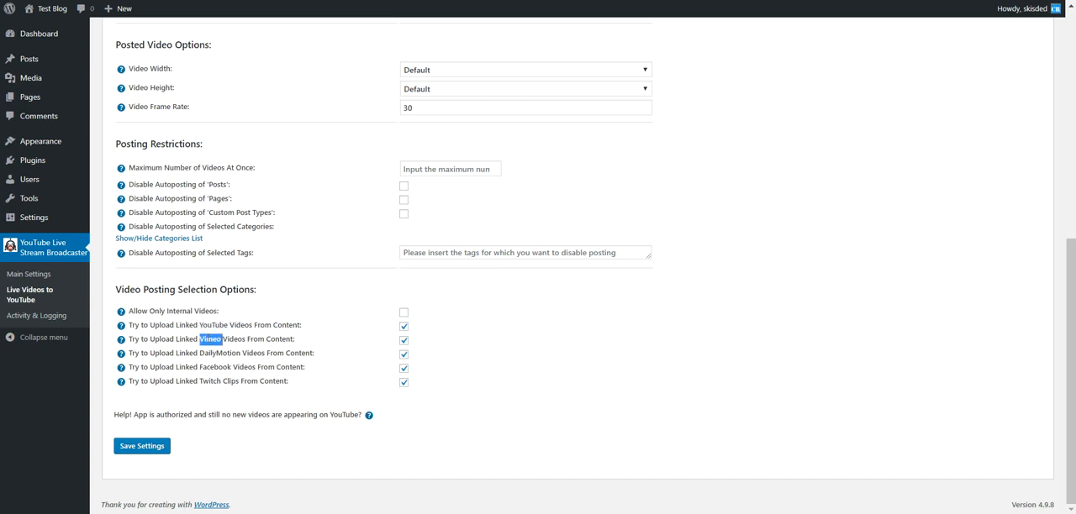
double_click(205, 353)
double_click(208, 368)
double_click(208, 382)
left_click(188, 378)
Disable uploading of linked Vimeo, DailyMotion, Facebook and Twitch videos so only YouTube stays enabled, and re-enable all four
left_click(403, 341)
left_click(403, 354)
left_click(403, 368)
left_click(403, 385)
left_click_drag(175, 324, 301, 325)
left_click(404, 340)
left_click(403, 354)
left_click(403, 368)
left_click(403, 382)
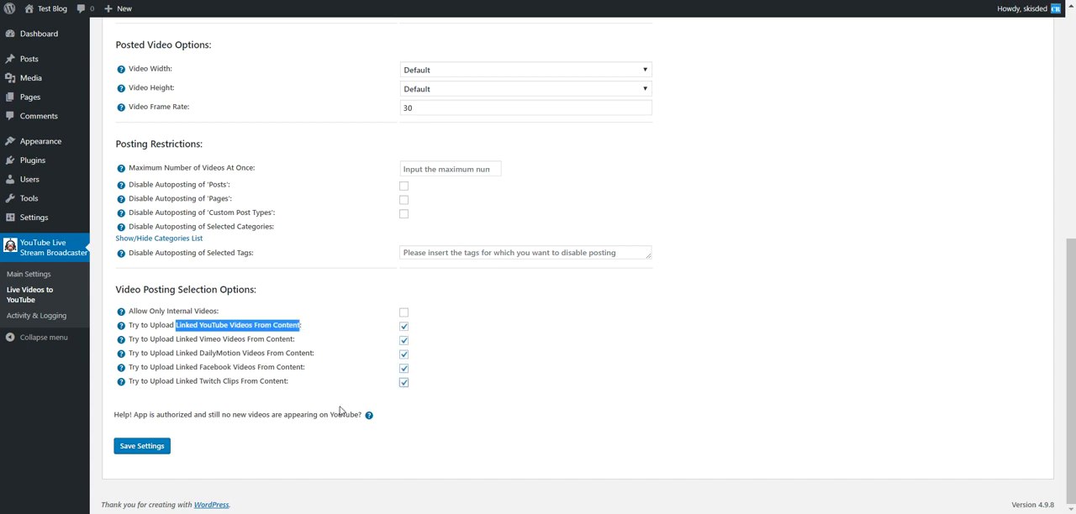
Open the plugin's Main Settings, leaving the live video settings without saving, and look over the page
left_click(41, 279)
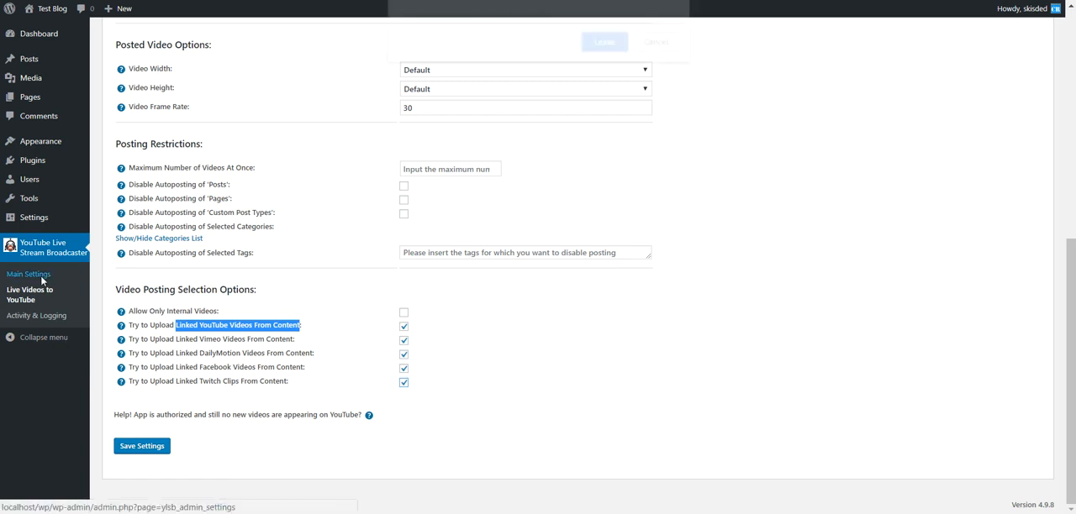
key("Return")
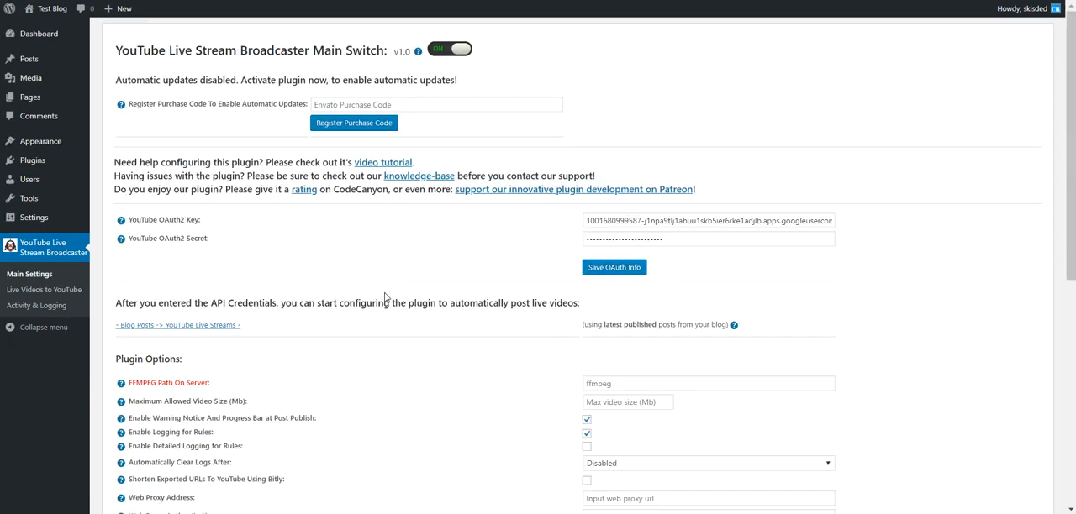
scroll(386, 296, "down", 2)
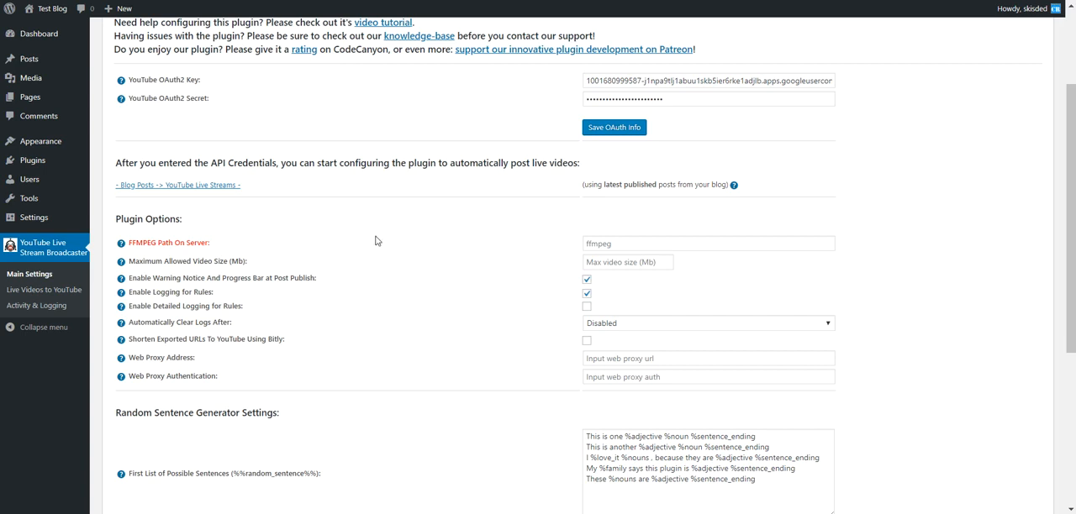
scroll(375, 241, "up", 2)
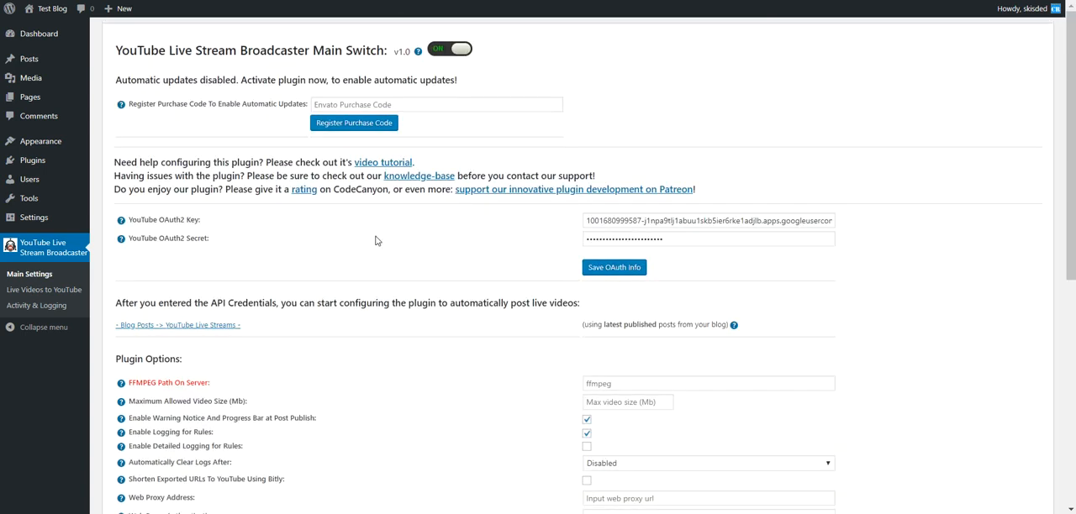
Examine the FFMPEG Path On Server setting among the Plugin Options
scroll(376, 241, "down", 1)
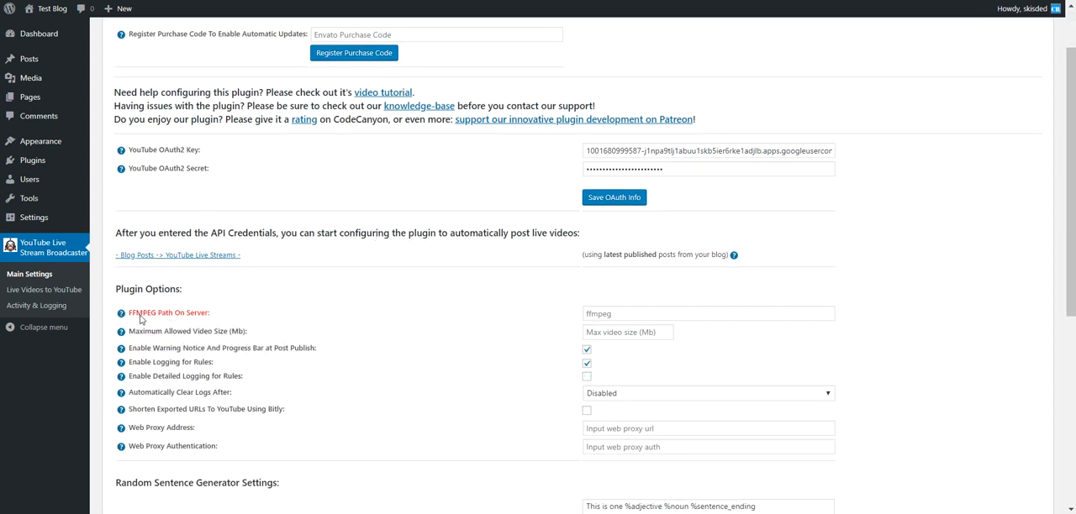
left_click_drag(129, 314, 157, 312)
double_click(148, 313)
left_click(220, 314)
left_click_drag(208, 313, 205, 314)
left_click(601, 314)
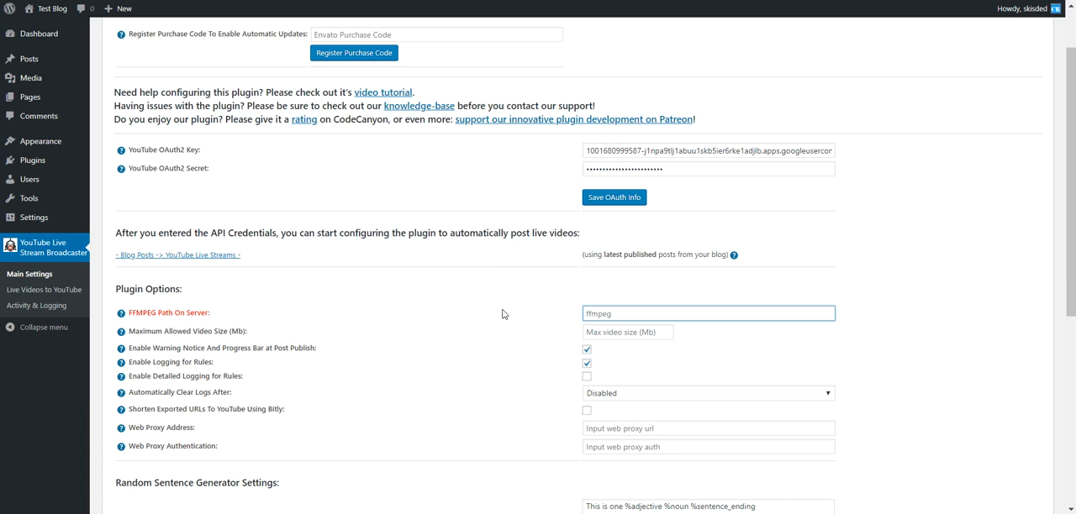
scroll(501, 313, "down", 2)
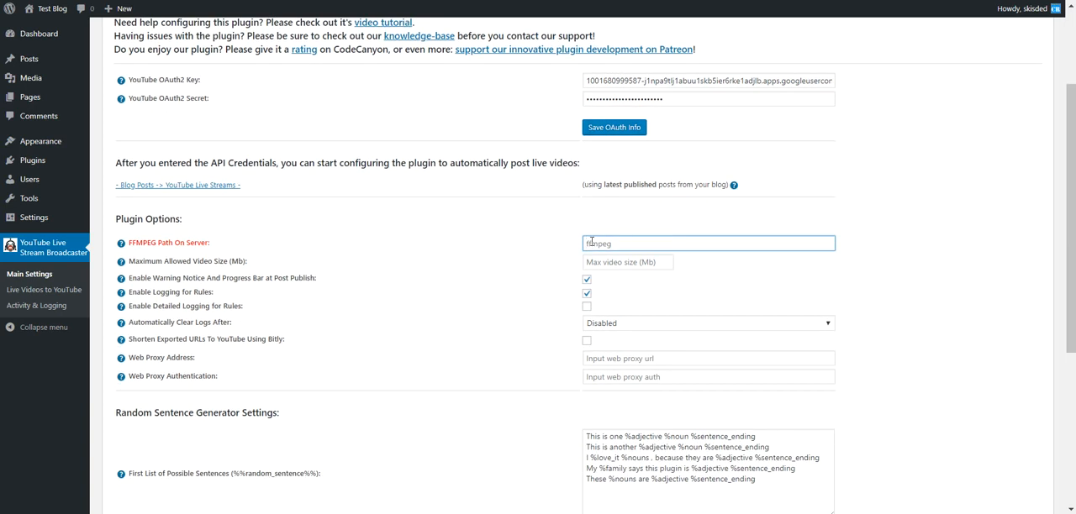
scroll(517, 263, "up", 4)
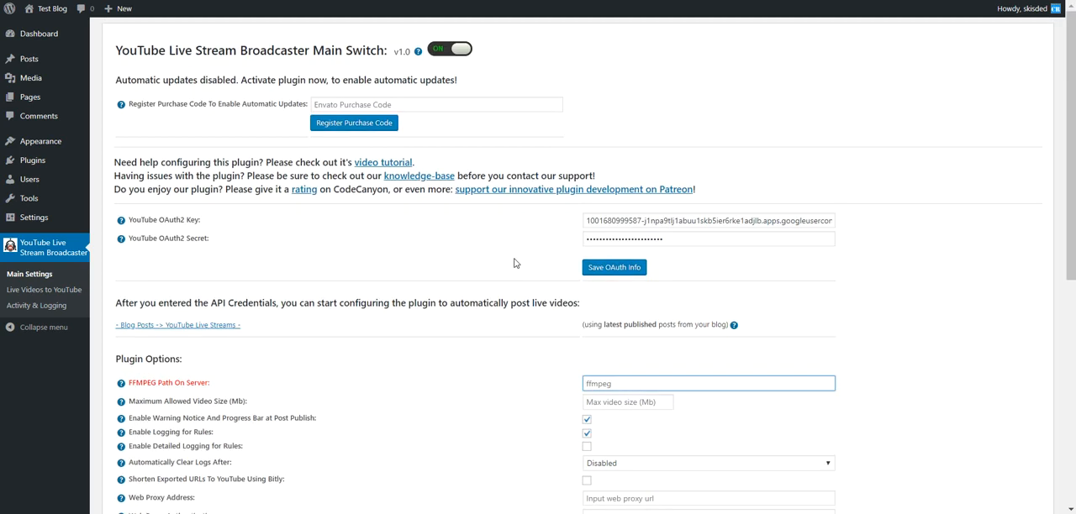
scroll(202, 127, "down", 1)
scroll(226, 158, "down", 3)
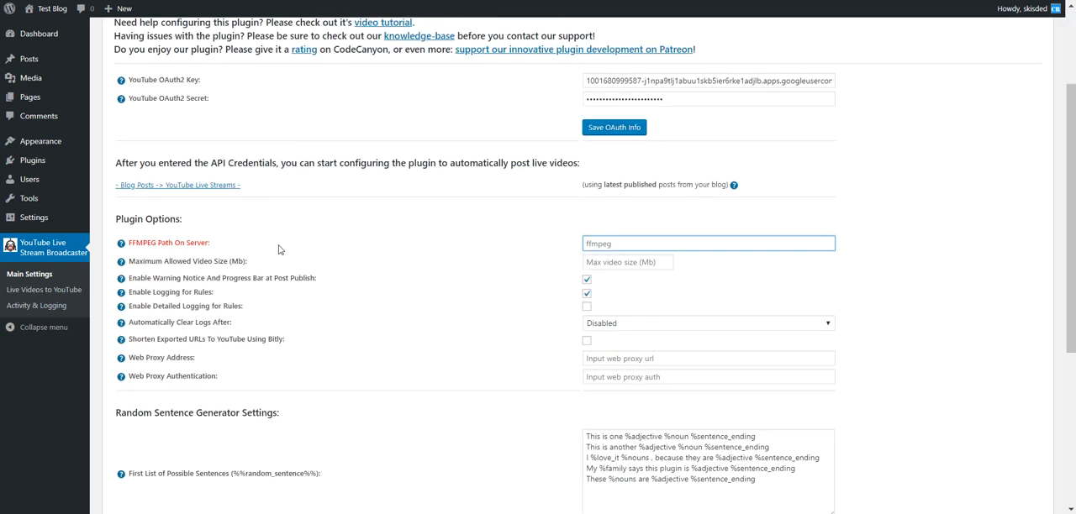
Examine the maximum allowed video size, post-publish warning notice with progress bar, and rule logging settings
left_click_drag(152, 262, 231, 262)
left_click(611, 264)
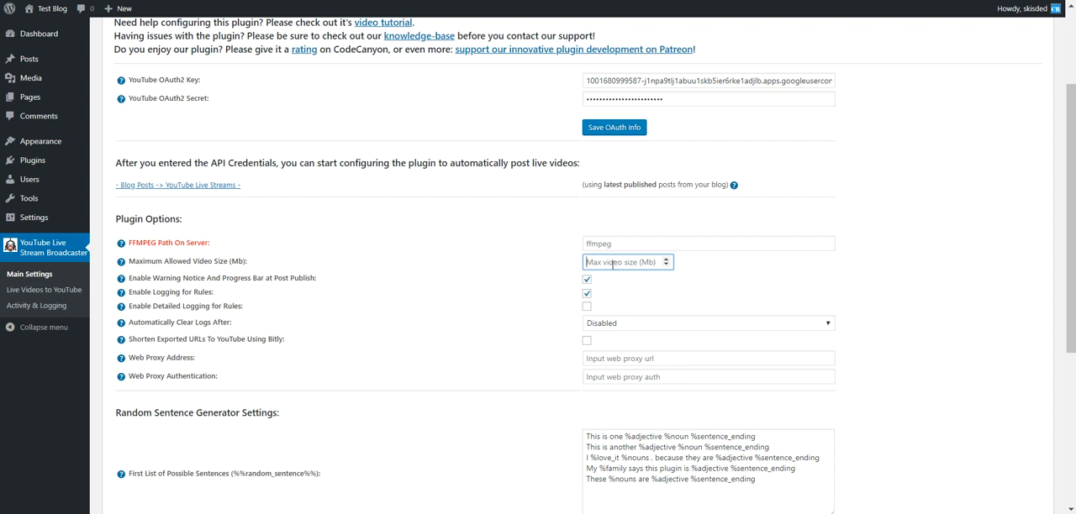
double_click(193, 278)
left_click_drag(203, 278, 298, 274)
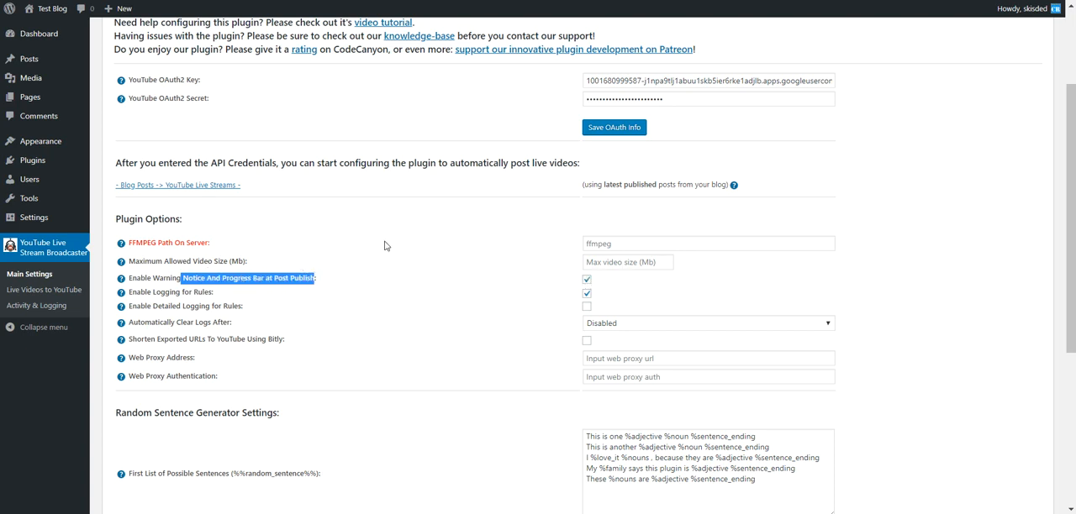
scroll(385, 246, "up", 3)
scroll(376, 241, "down", 3)
left_click_drag(154, 291, 224, 306)
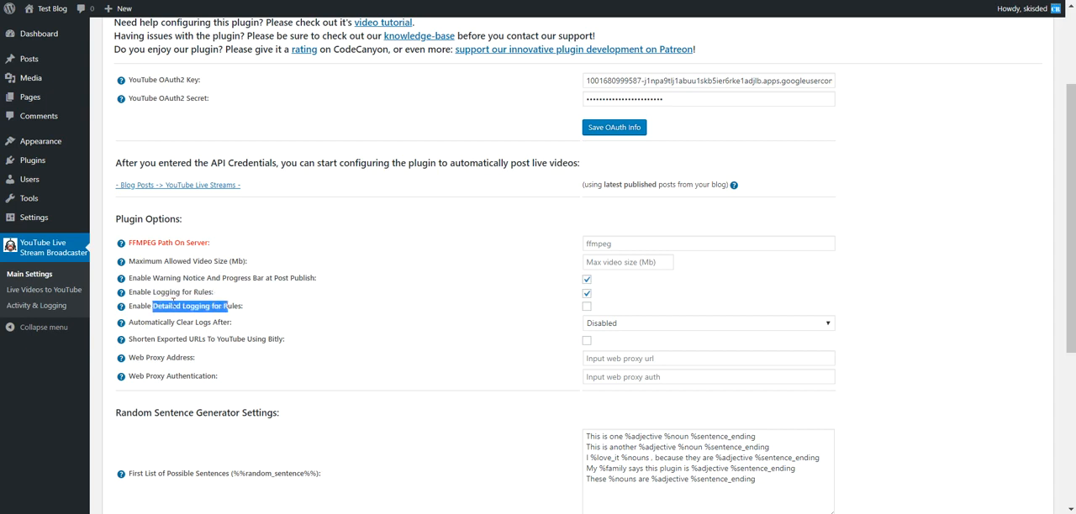
Open the plugin's Activity & Logging page and examine the System Info and Activity Log entries
right_click(23, 311)
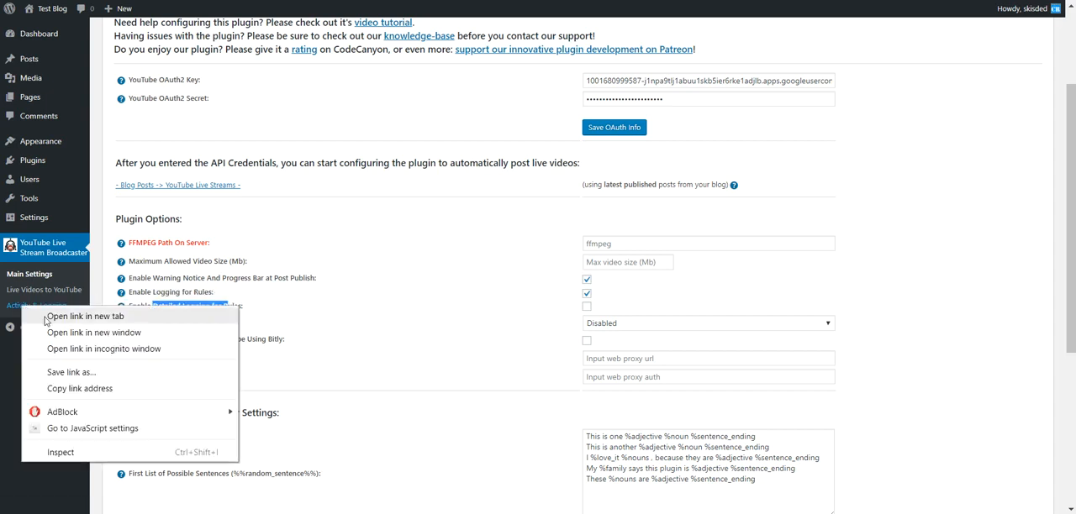
key("Escape")
left_click(34, 305)
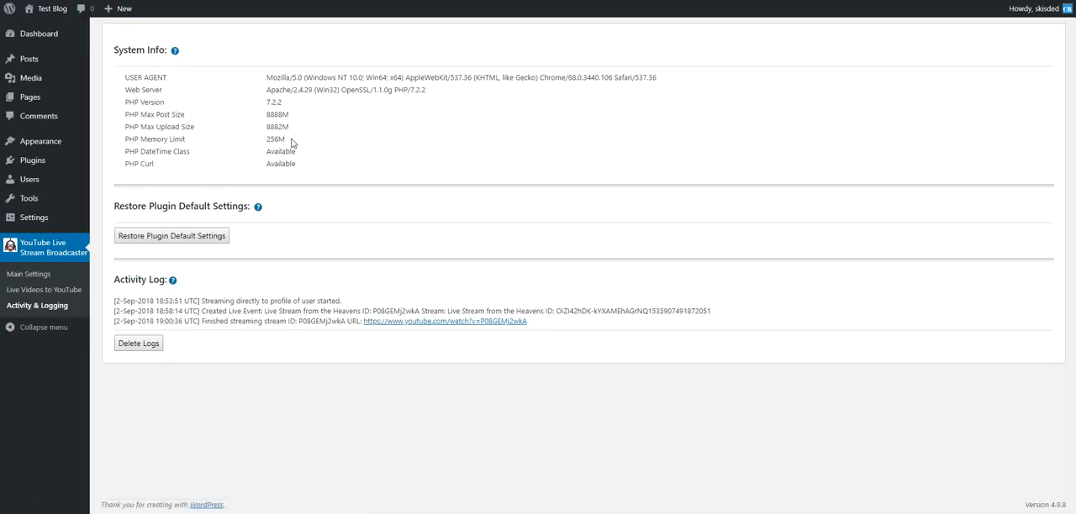
left_click_drag(264, 76, 384, 163)
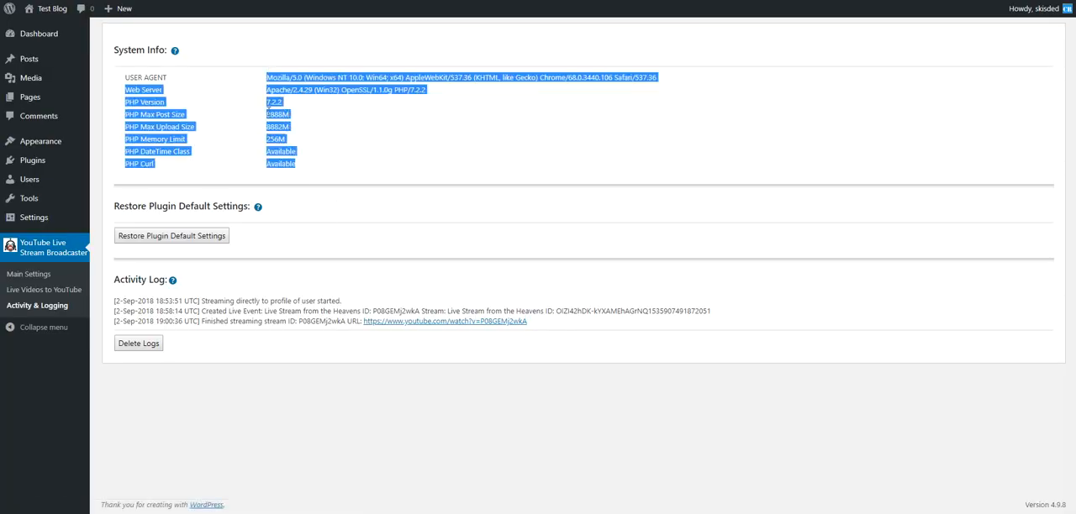
left_click(213, 122)
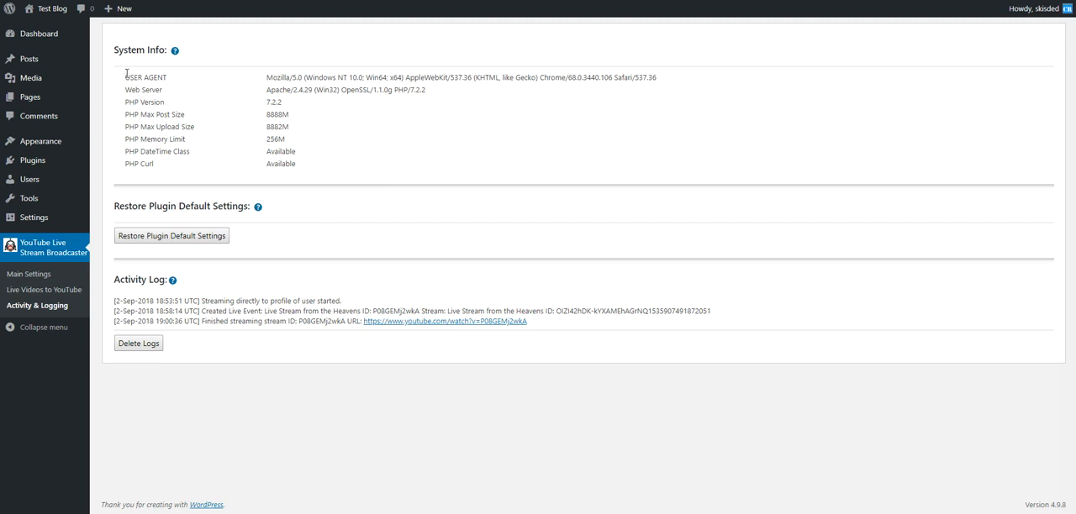
left_click_drag(125, 72, 317, 169)
left_click(314, 173)
left_click_drag(204, 302, 472, 313)
left_click(267, 322)
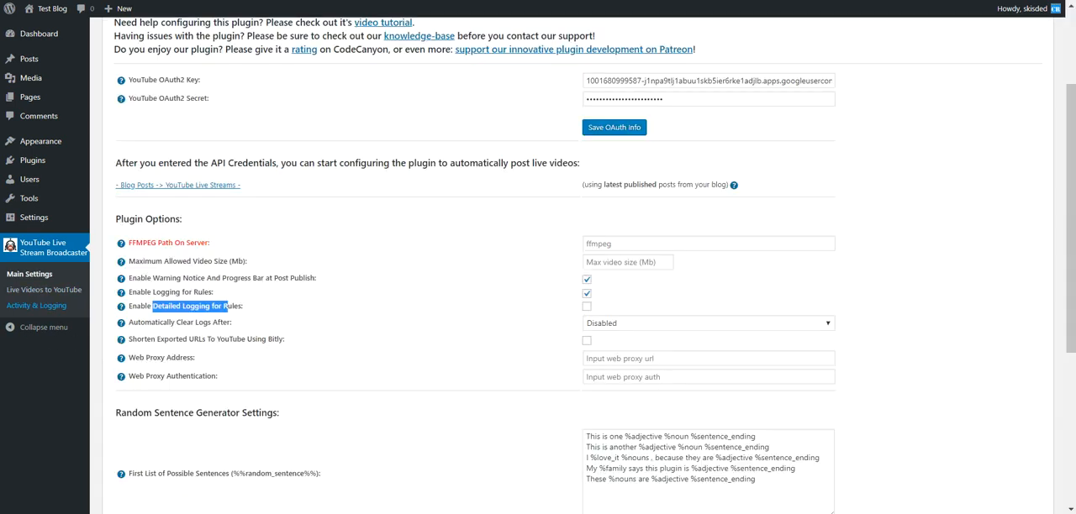
Back in Main Settings, look through the intervals offered for automatically clearing logs, leaving the choice as it is
scroll(302, 227, "down", 2)
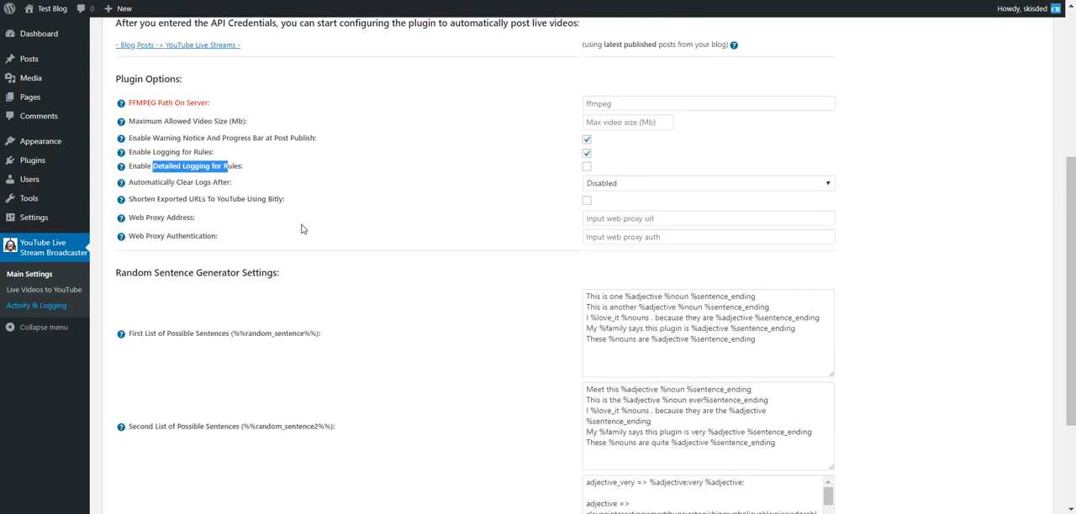
left_click(213, 186)
left_click(607, 188)
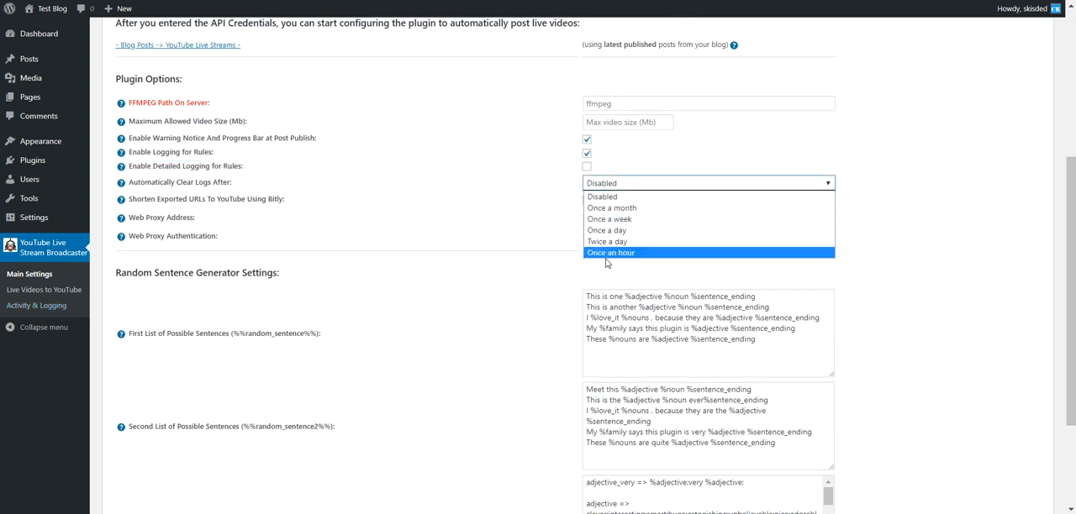
left_click(187, 180)
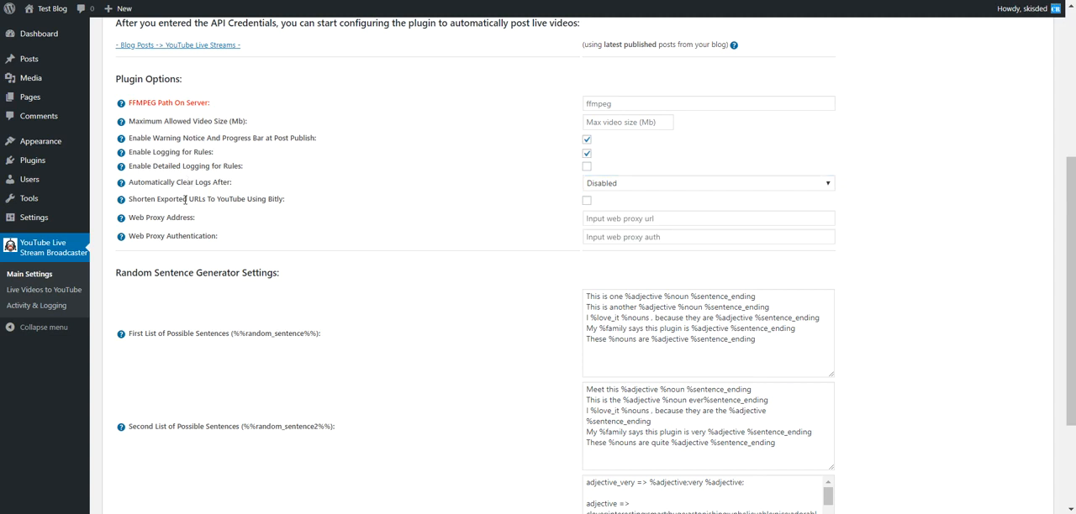
Enable shortening of exported YouTube URLs with Bitly, read the help for the access token, and disable shortening again
left_click_drag(160, 199, 260, 200)
double_click(275, 199)
left_click(586, 201)
left_click(604, 216)
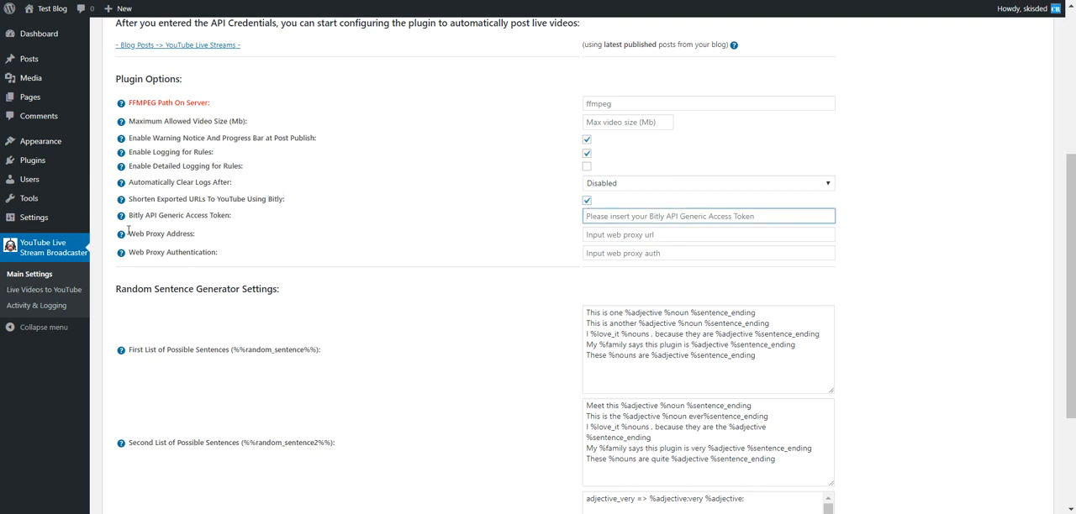
mouse_move(121, 217)
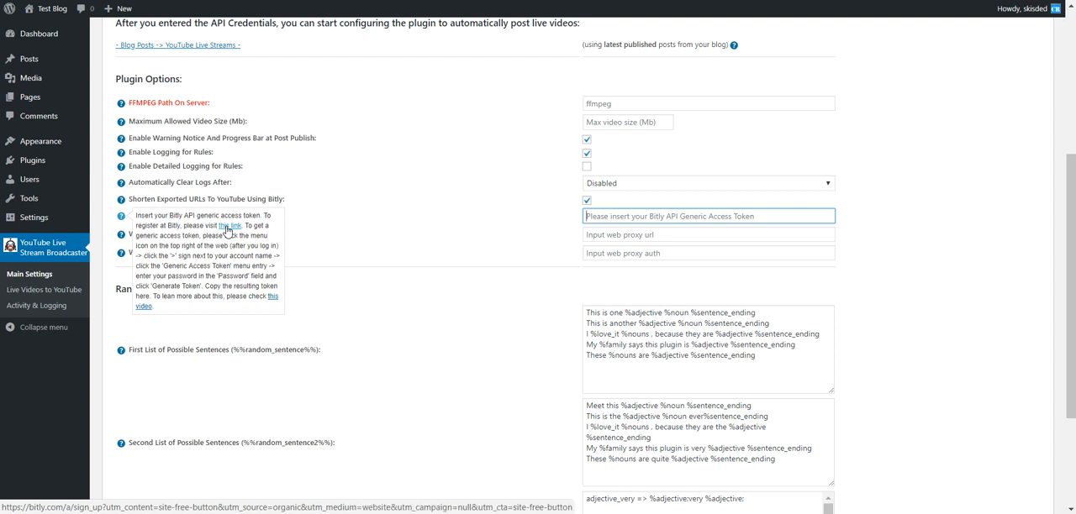
left_click(587, 201)
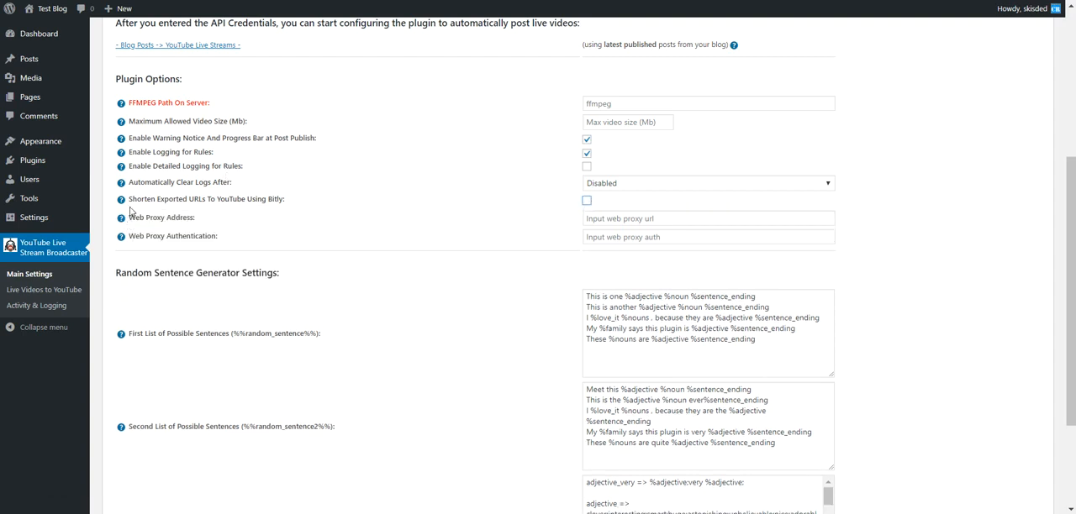
Enter 11.11.11.11:80 as the web proxy address
left_click_drag(129, 217, 194, 214)
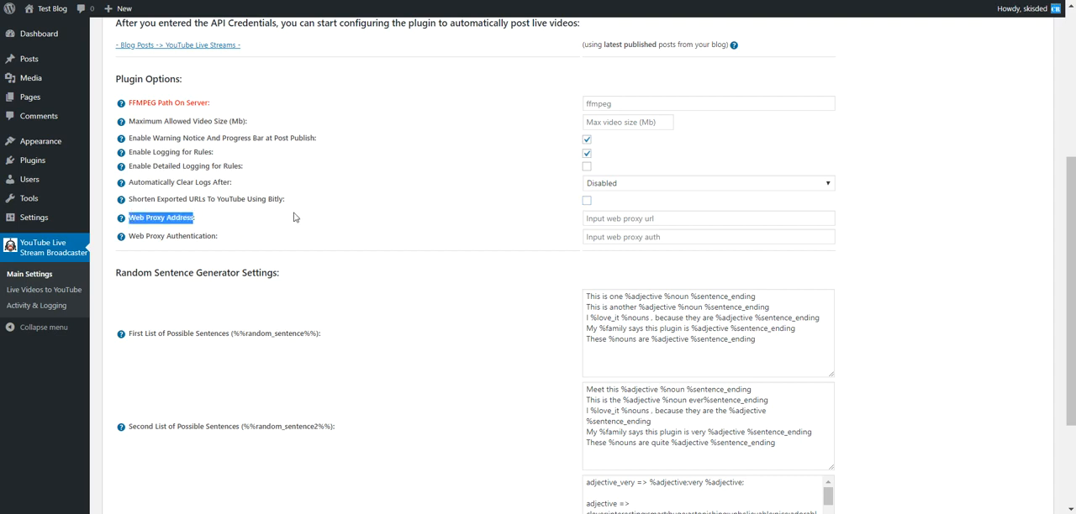
left_click(602, 221)
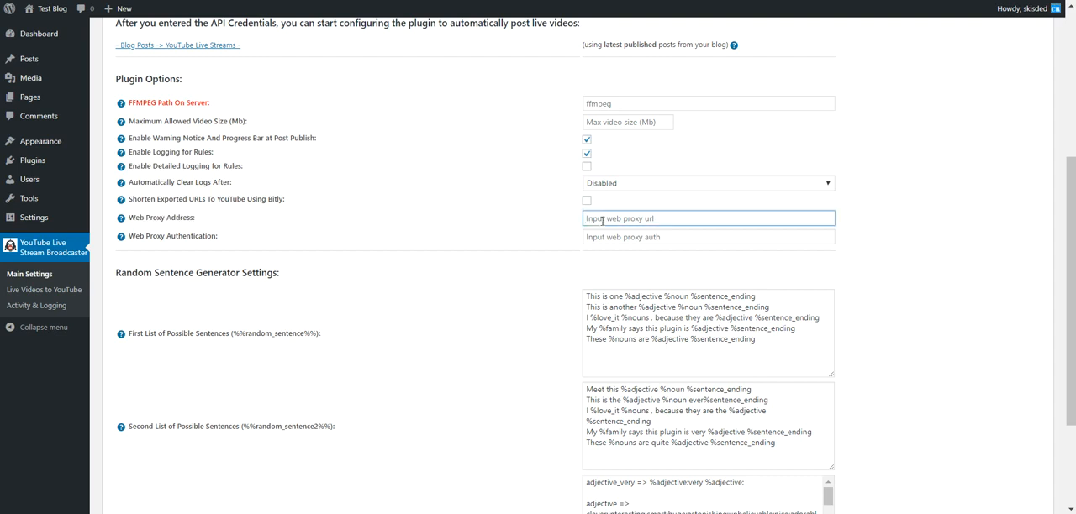
type("11.11.11")
type(".11:33")
type("80")
left_click(526, 243)
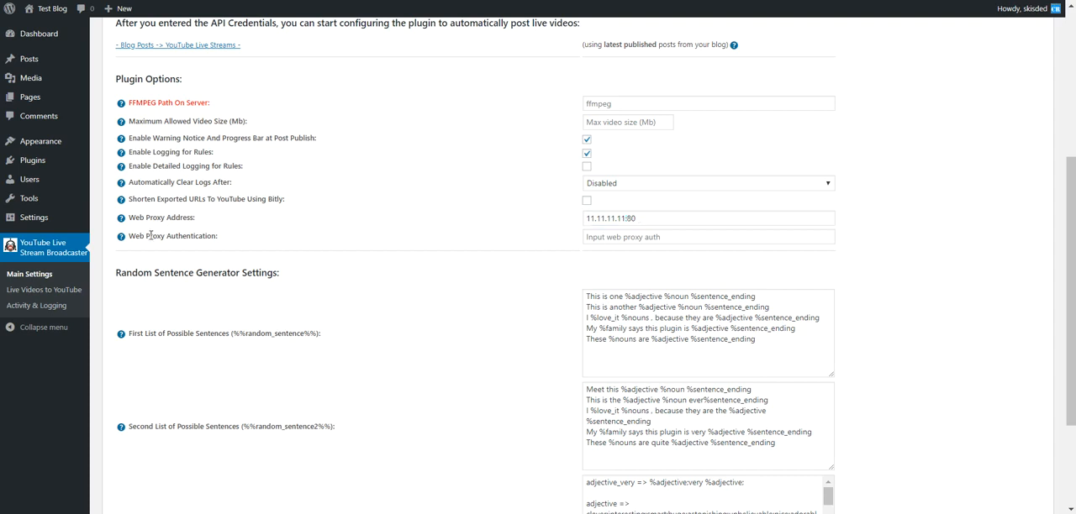
Enter a sample proxy username and password, separated by a colon, as the web proxy authentication
left_click(609, 238)
type("user:pass")
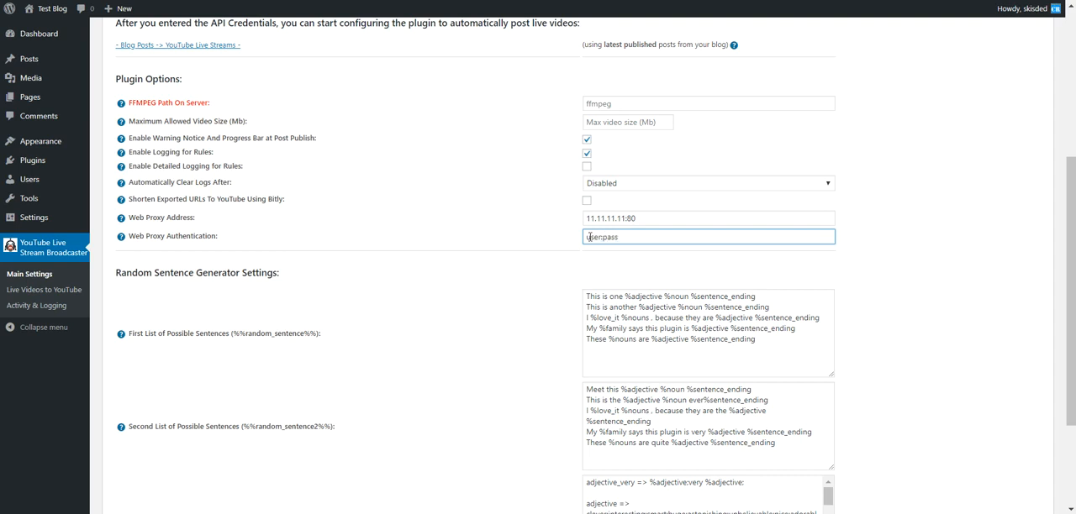
Clear both the web proxy authentication and the web proxy address
key("ctrl+a")
key("BackSpace")
triple_click(606, 211)
key("BackSpace")
Examine the %%random_sentence%% and %%random_sentence2%% shortcodes and find them in the broadcast description template's help in the live video settings
scroll(499, 240, "down", 2)
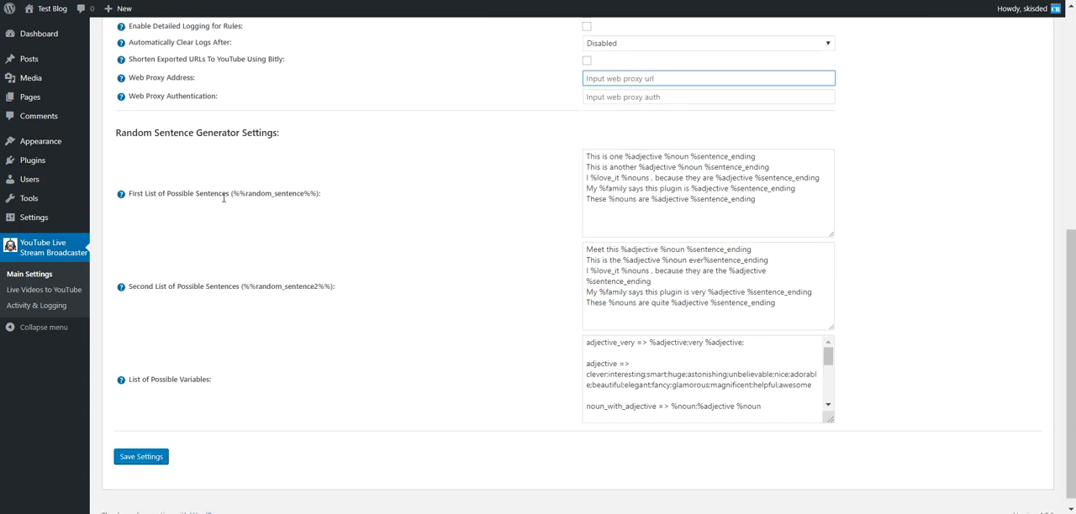
left_click_drag(235, 194, 317, 193)
left_click_drag(244, 286, 329, 284)
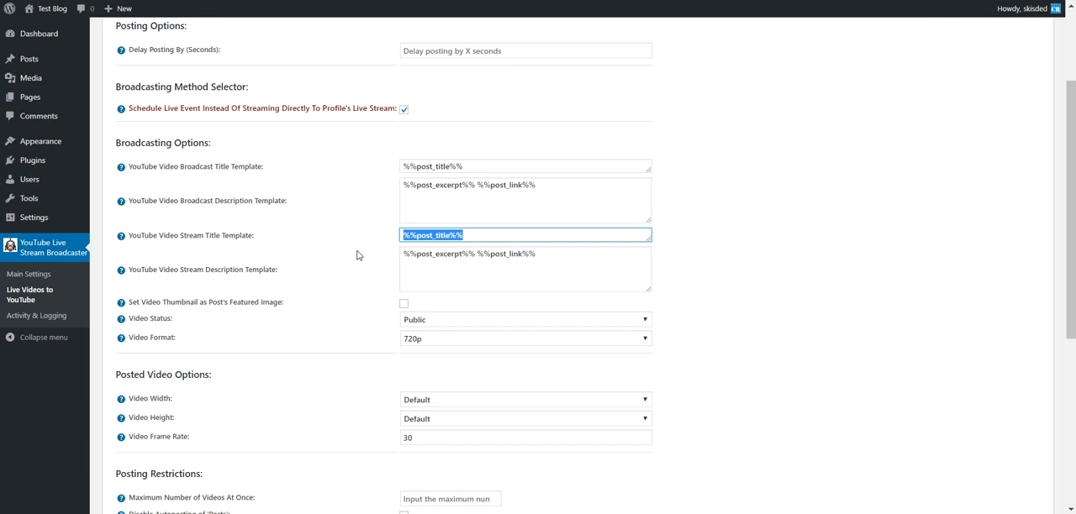
left_click(385, 242)
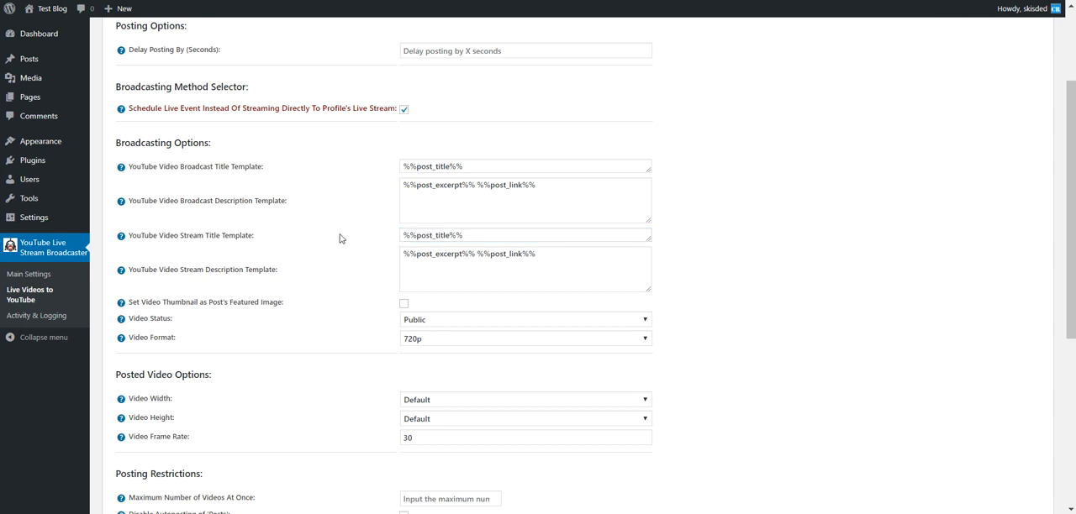
mouse_move(124, 207)
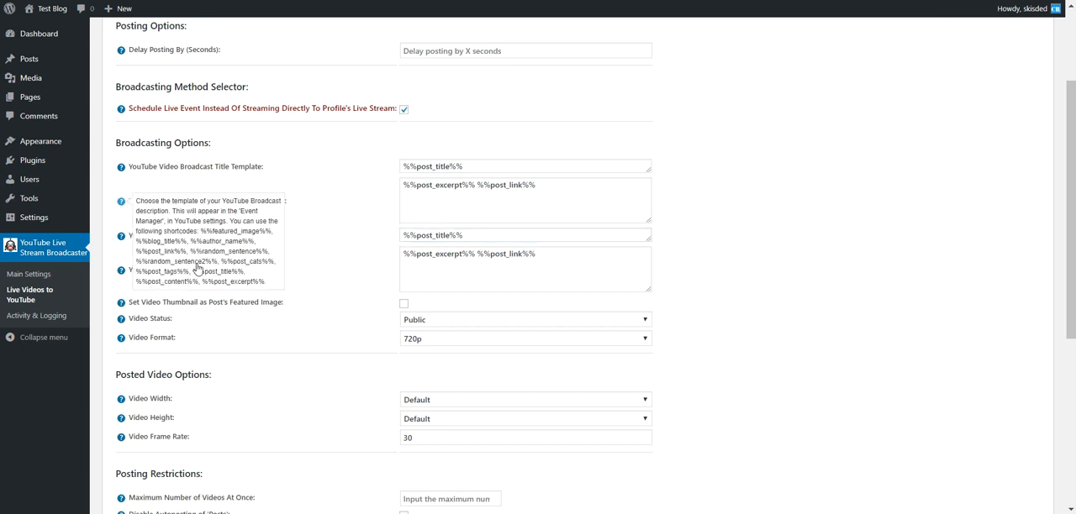
left_click_drag(191, 254, 216, 261)
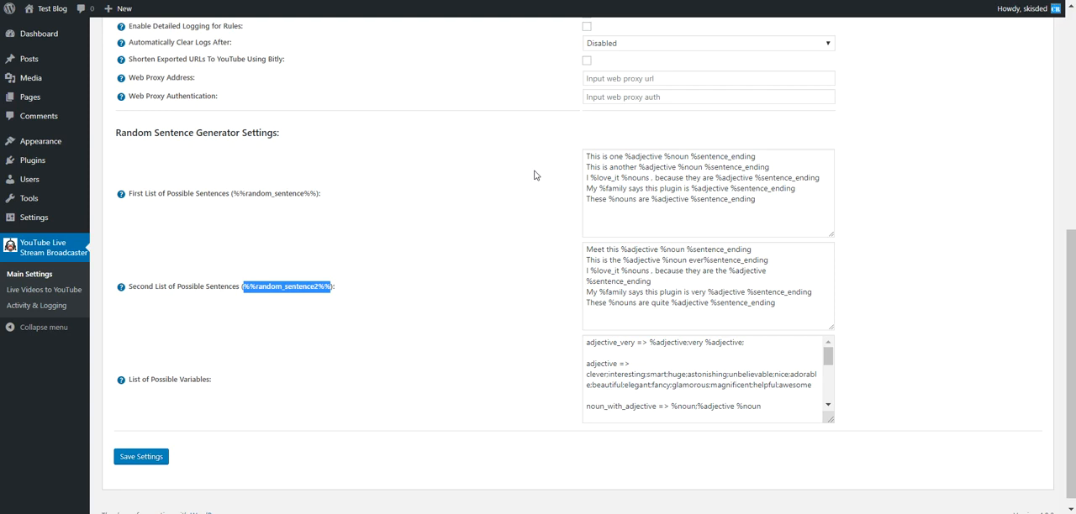
Examine the sentence templates in the first and second lists of possible sentences in Main Settings
left_click_drag(586, 155, 768, 200)
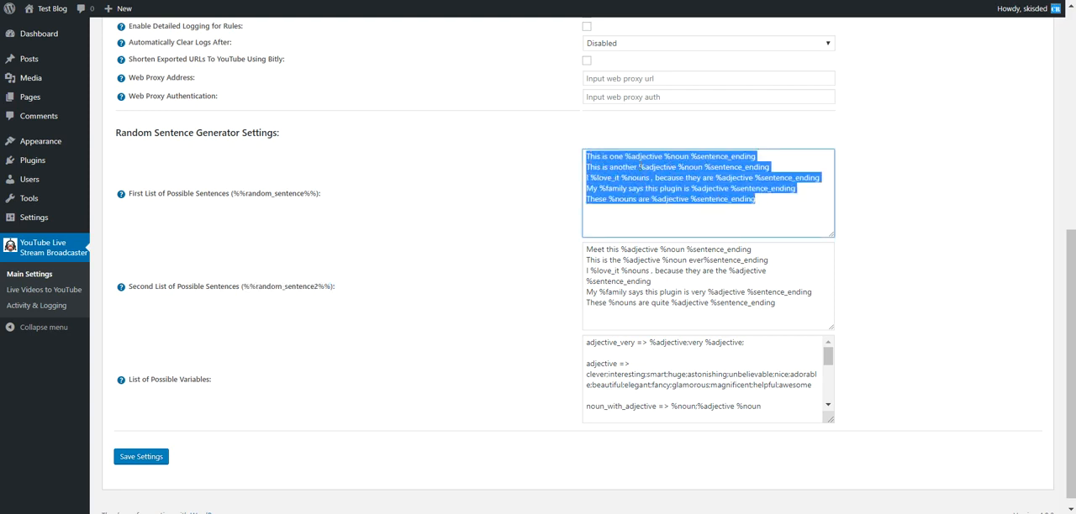
left_click(639, 167)
left_click_drag(587, 157, 724, 167)
left_click(646, 157)
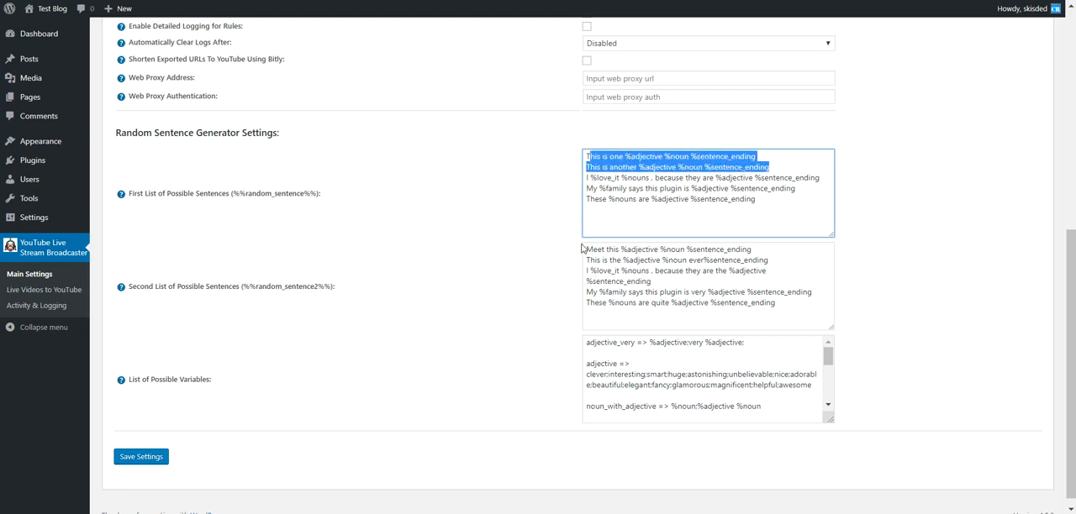
left_click_drag(586, 249, 776, 305)
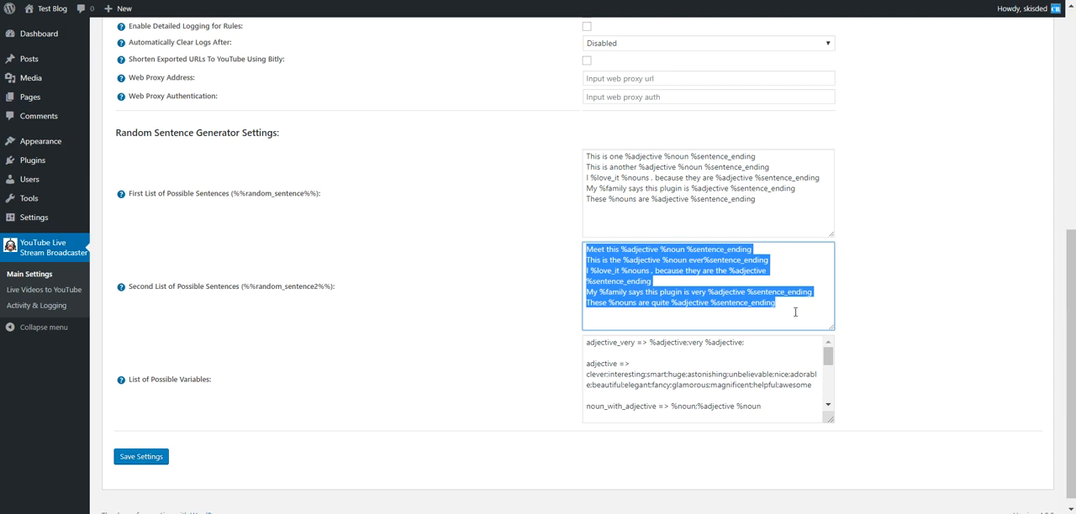
Compare the %adjective placeholder with its entry in the List of Possible Variables, and examine the noun and sentence_ending variables
left_click(587, 157)
left_click_drag(587, 156, 663, 157)
double_click(628, 159)
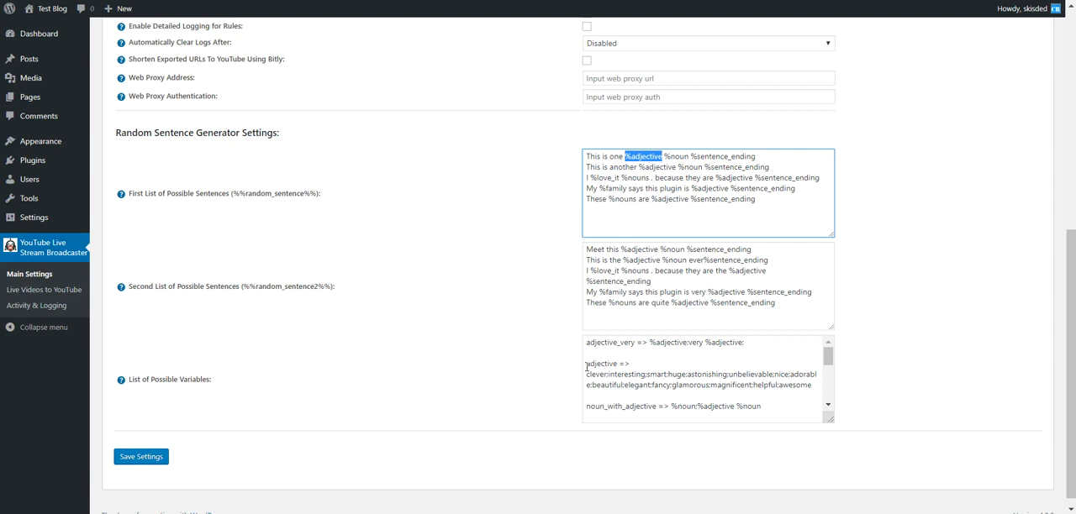
left_click_drag(586, 364, 812, 385)
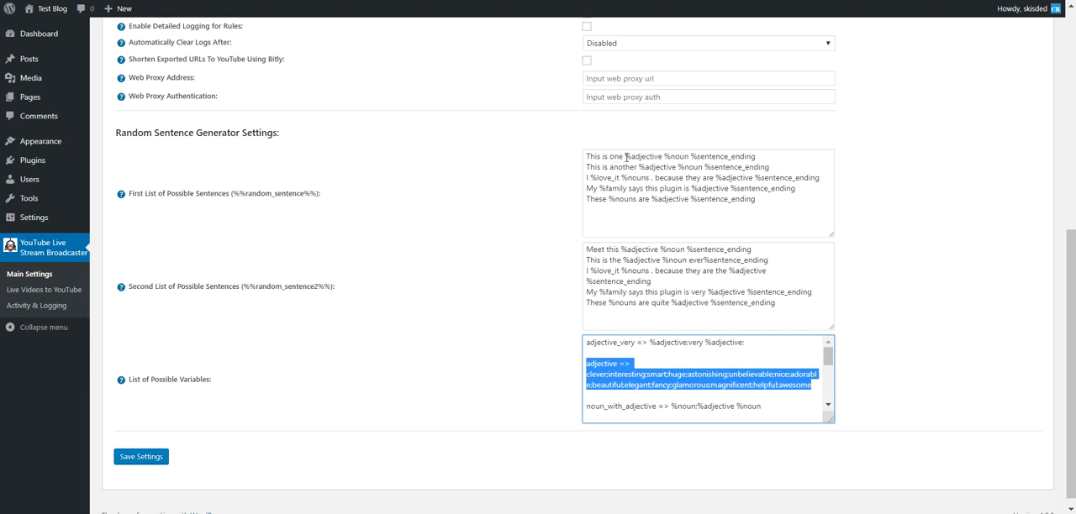
left_click_drag(625, 157, 662, 156)
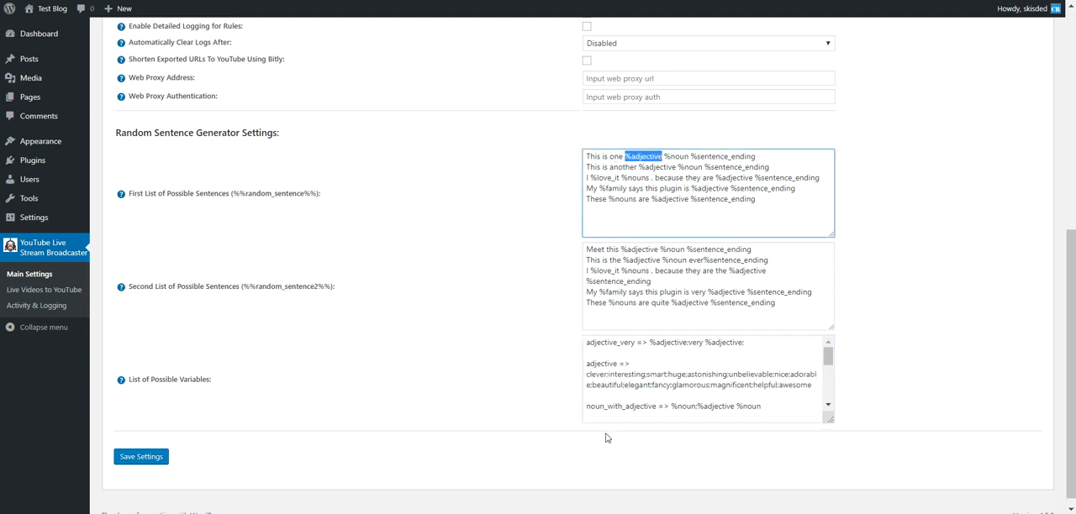
left_click(590, 370)
left_click_drag(586, 374, 817, 385)
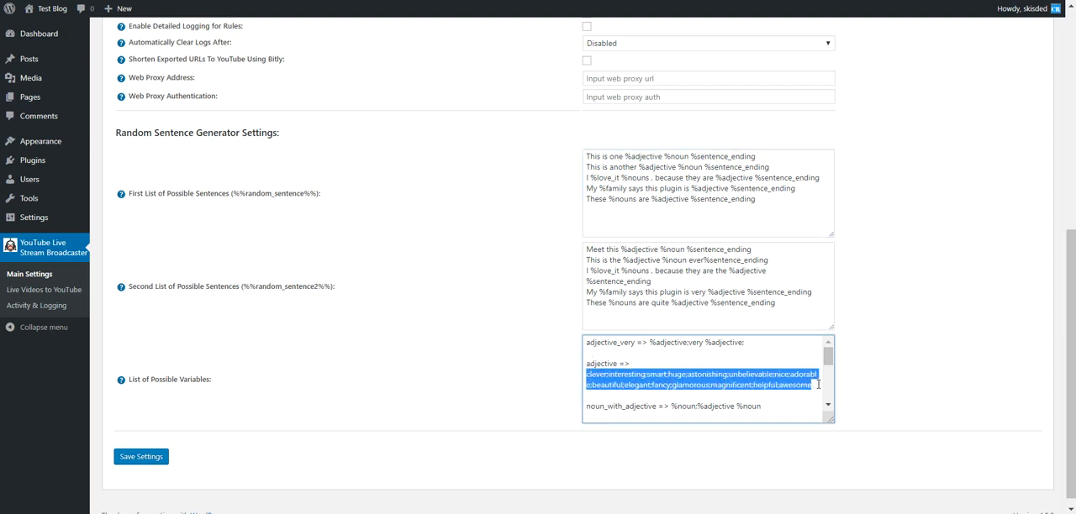
double_click(626, 374)
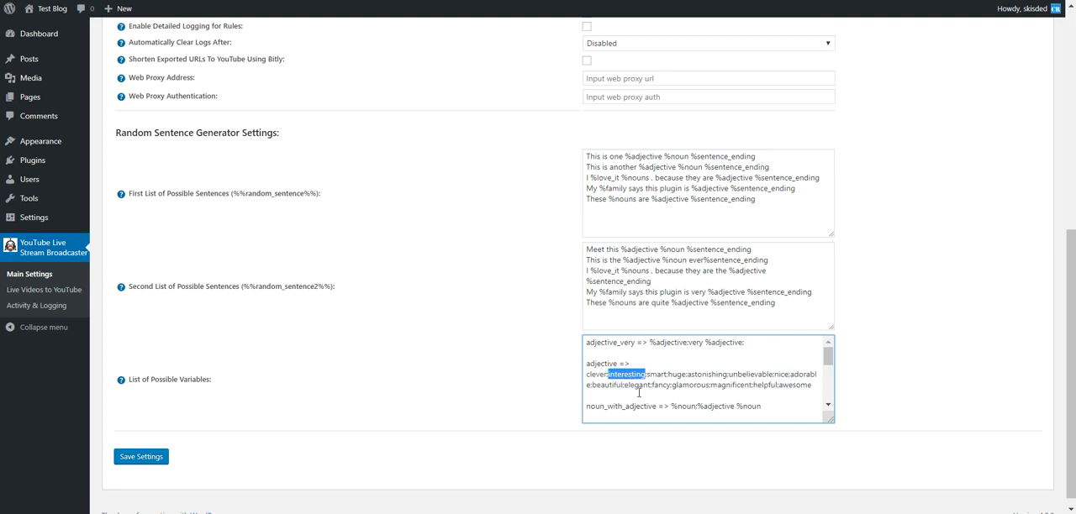
scroll(639, 392, "down", 3)
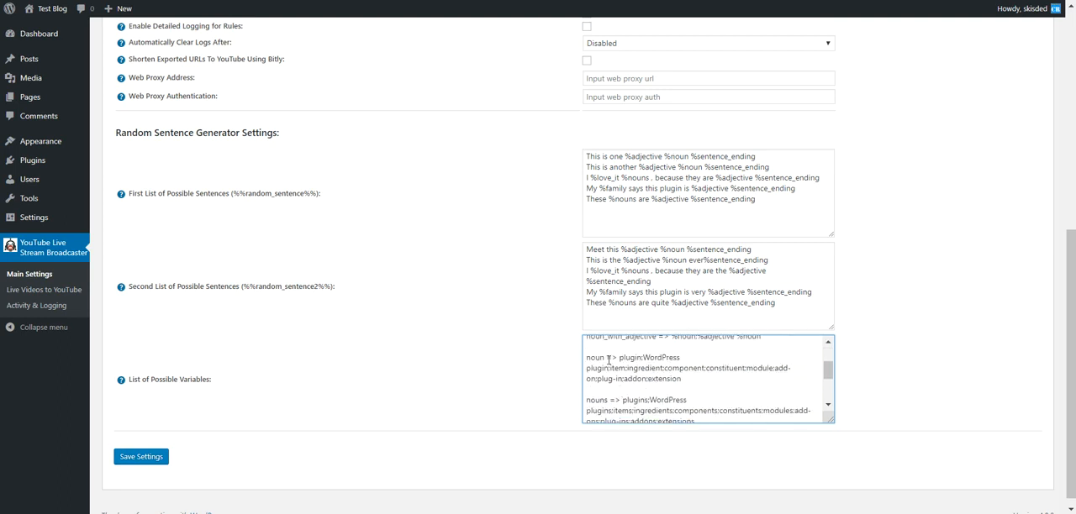
double_click(629, 358)
scroll(662, 395, "down", 5)
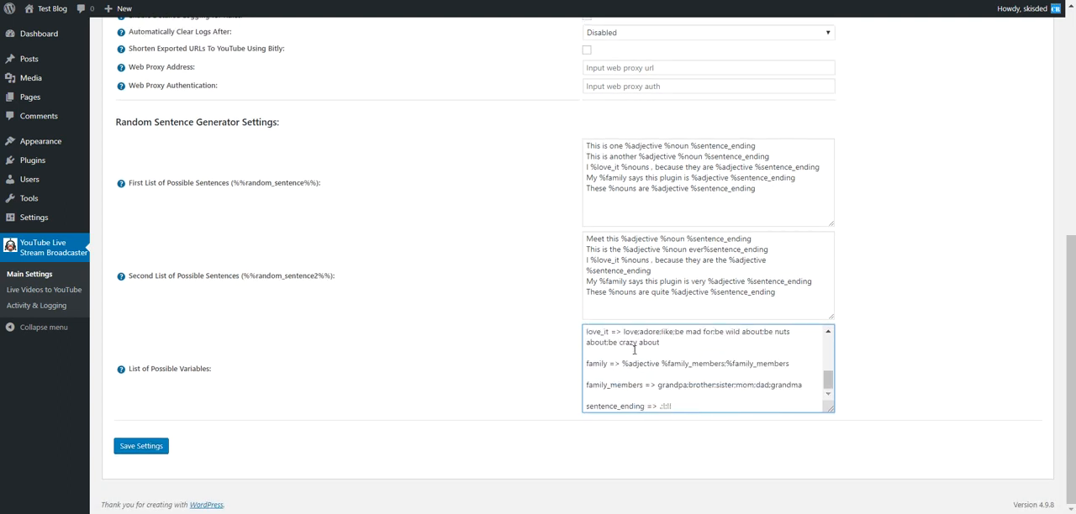
left_click_drag(660, 407, 672, 407)
Review all the sentences in the first list of possible sentences again and return to the Plugin Options
left_click_drag(587, 145, 764, 145)
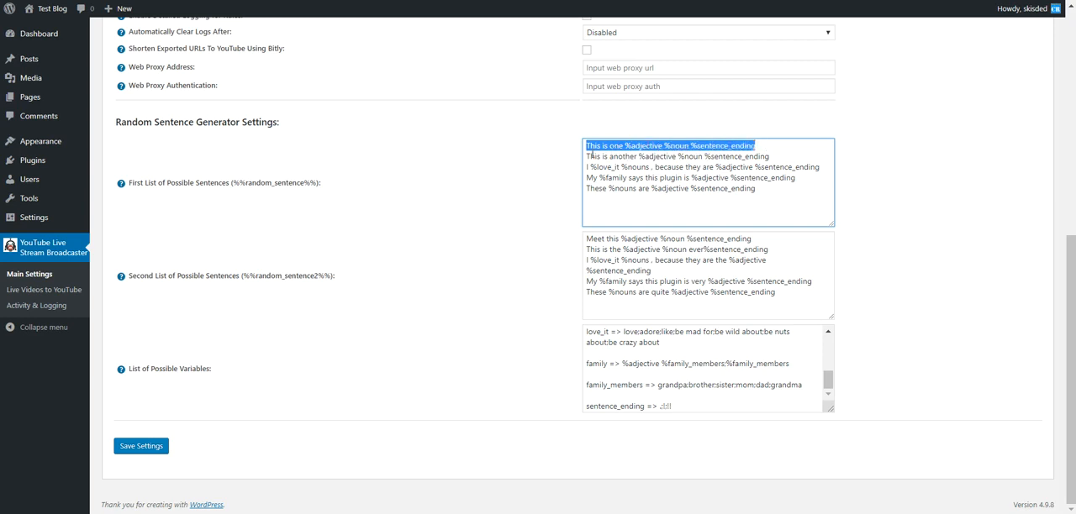
left_click_drag(586, 145, 765, 189)
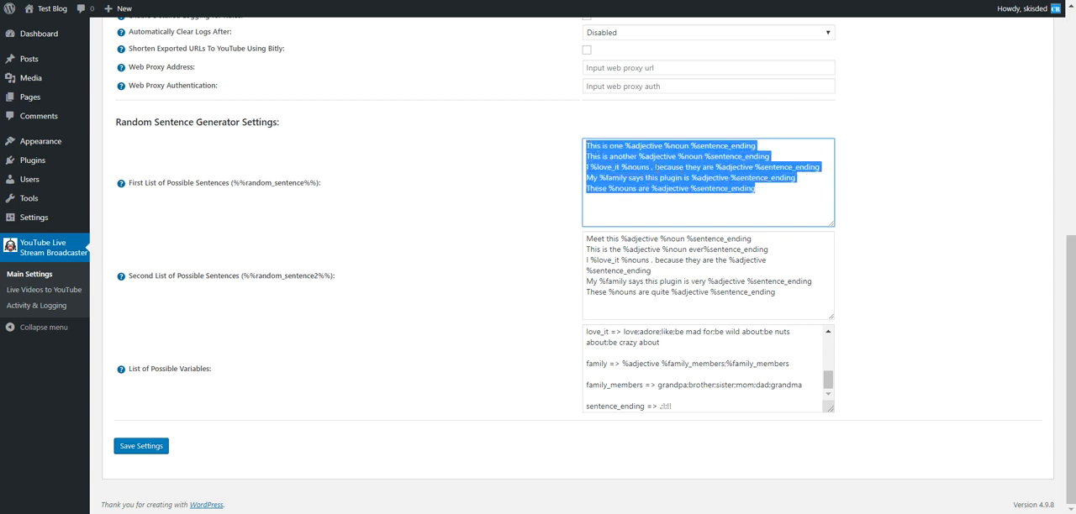
left_click(552, 172)
scroll(259, 274, "up", 5)
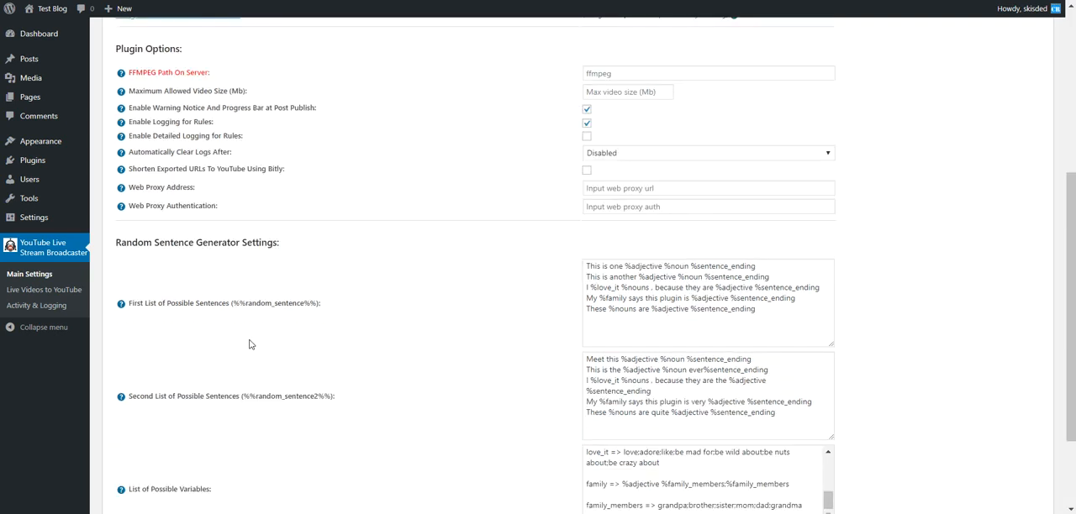